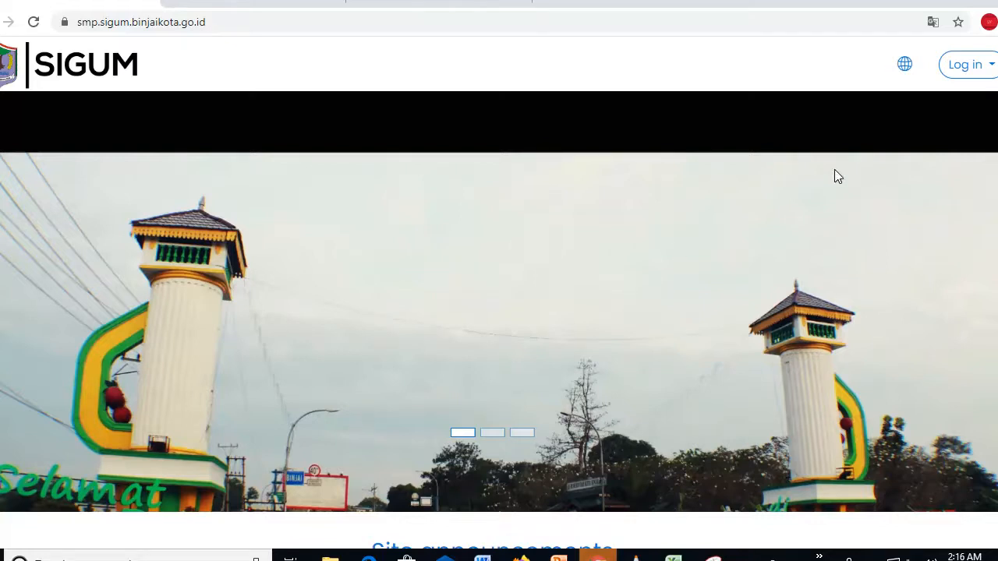
Log in to SIGUM by filling in the account's username and password.
{"action": "left_click", "coordinate": [962, 67]}
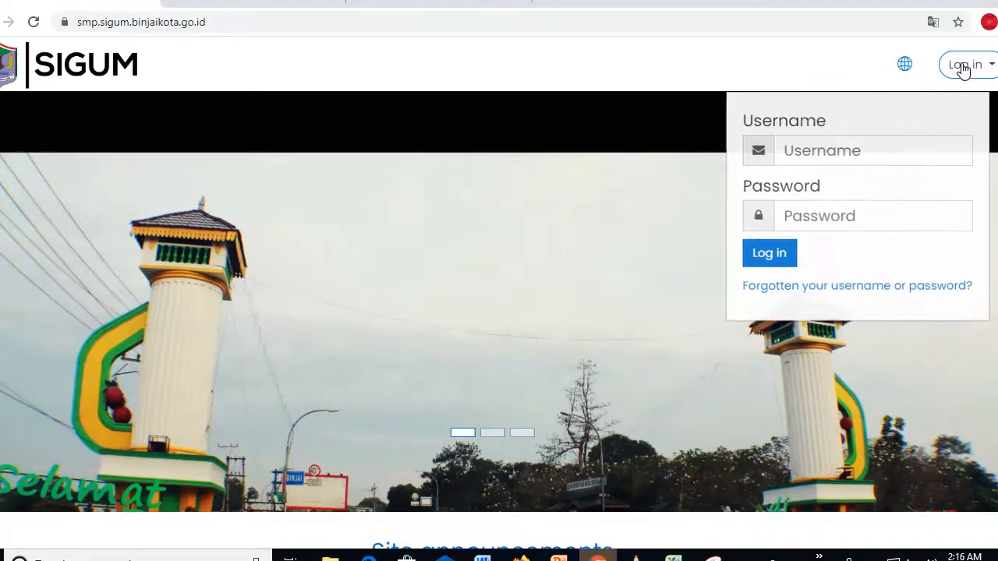
{"action": "left_click", "coordinate": [808, 156]}
{"action": "left_click", "coordinate": [809, 156]}
{"action": "left_click", "coordinate": [793, 189]}
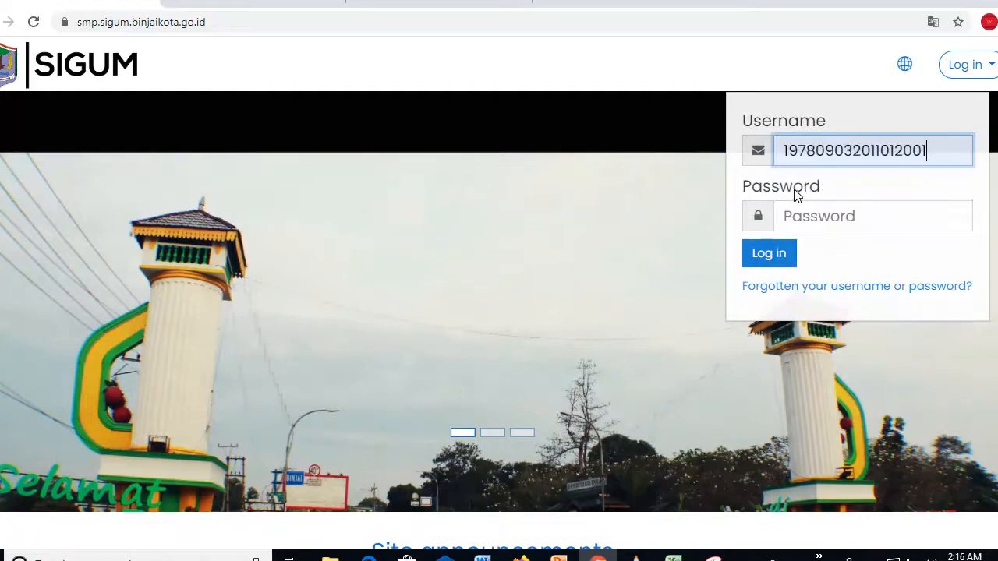
{"action": "left_click", "coordinate": [797, 213]}
{"action": "type", "text": "•"}
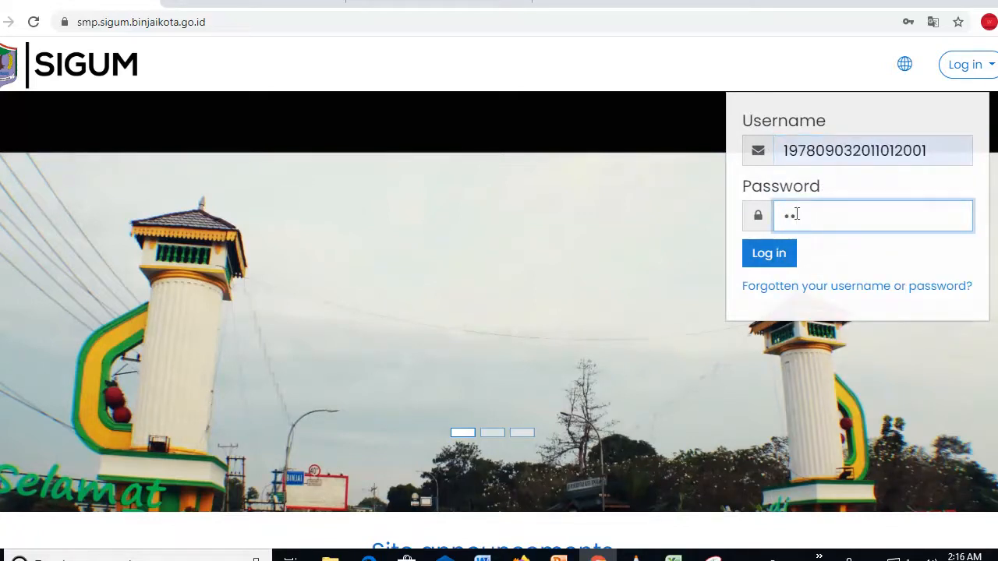
{"action": "type", "text": "••••"}
{"action": "left_click", "coordinate": [777, 261]}
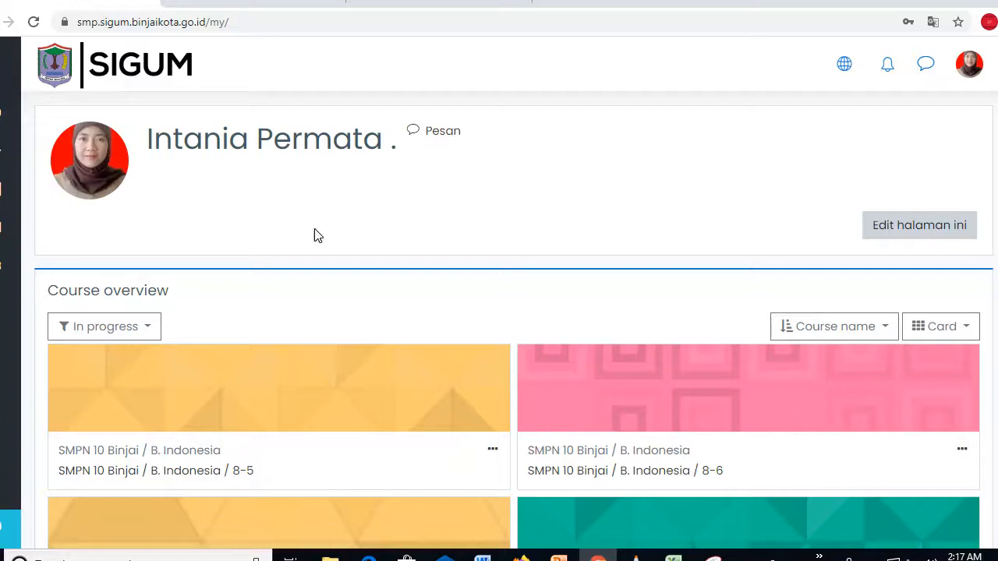
Open the SMPN 10 Binjai / B. Indonesia / 8-5 course and review its topic sections from UNSUR UNSUR TEKS BERITA through MENULIS PUISI.
{"action": "left_click", "coordinate": [177, 471]}
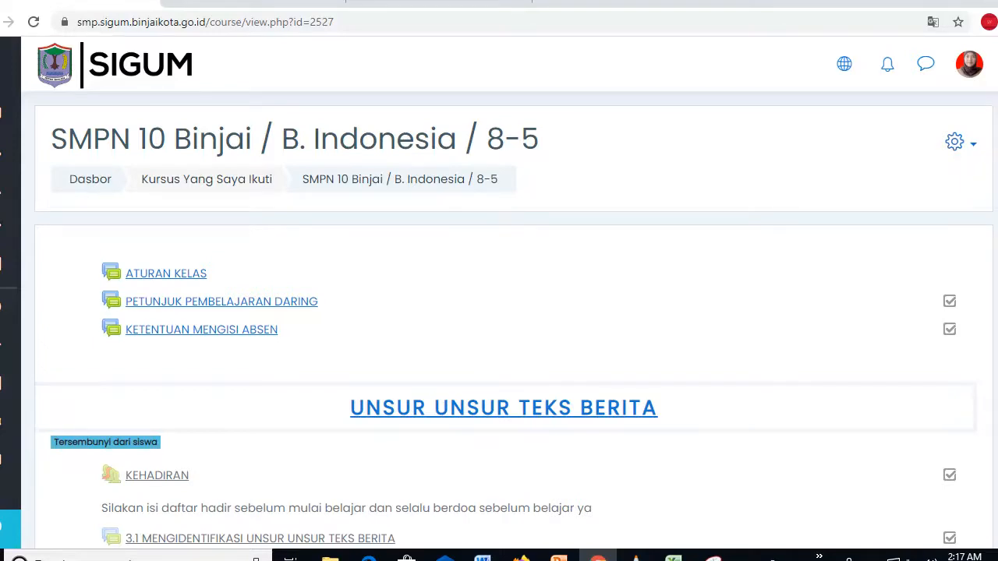
{"action": "scroll", "coordinate": [514, 317], "scroll_direction": "down", "scroll_amount": 1}
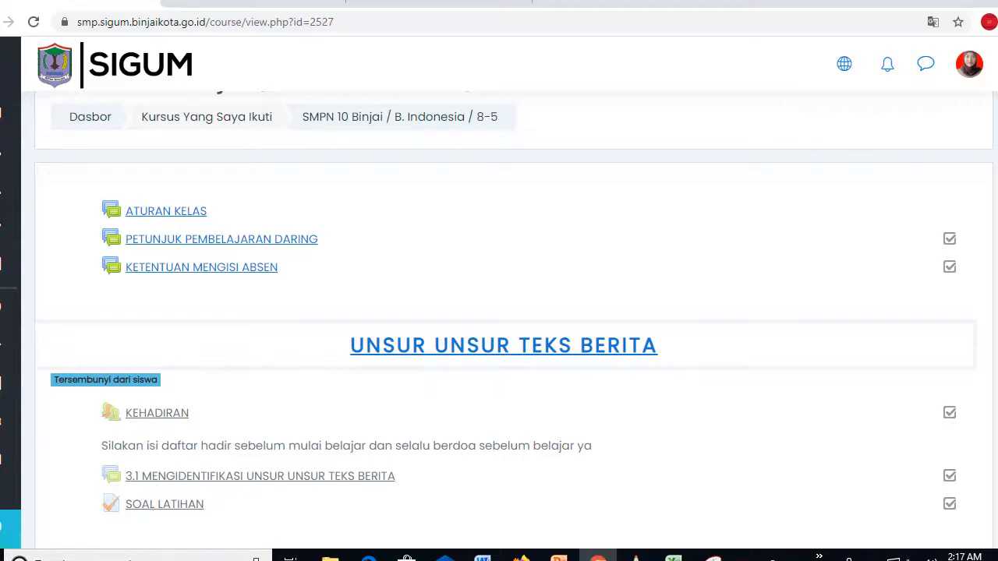
{"action": "scroll", "coordinate": [513, 320], "scroll_direction": "down", "scroll_amount": 2}
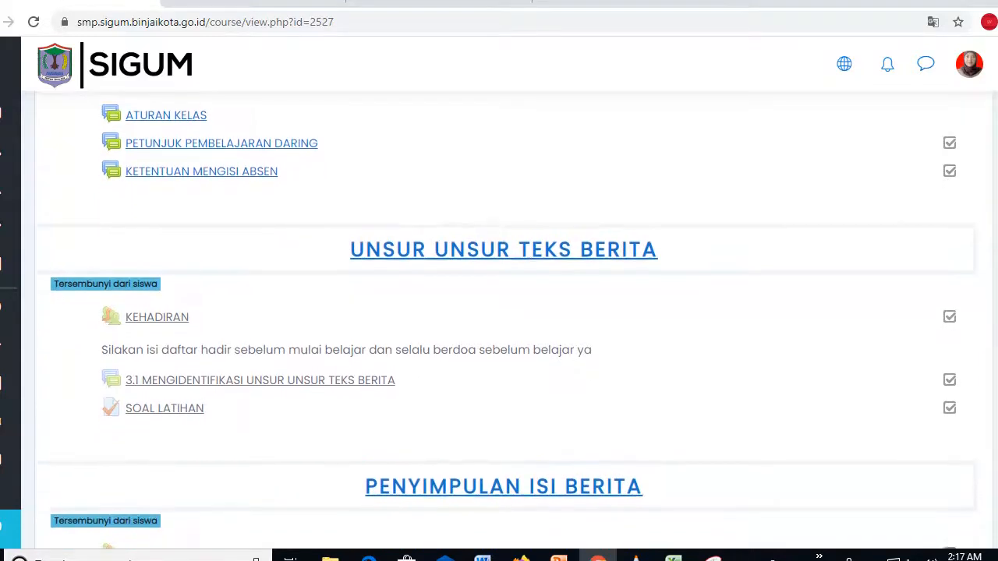
{"action": "scroll", "coordinate": [514, 319], "scroll_direction": "down", "scroll_amount": 1}
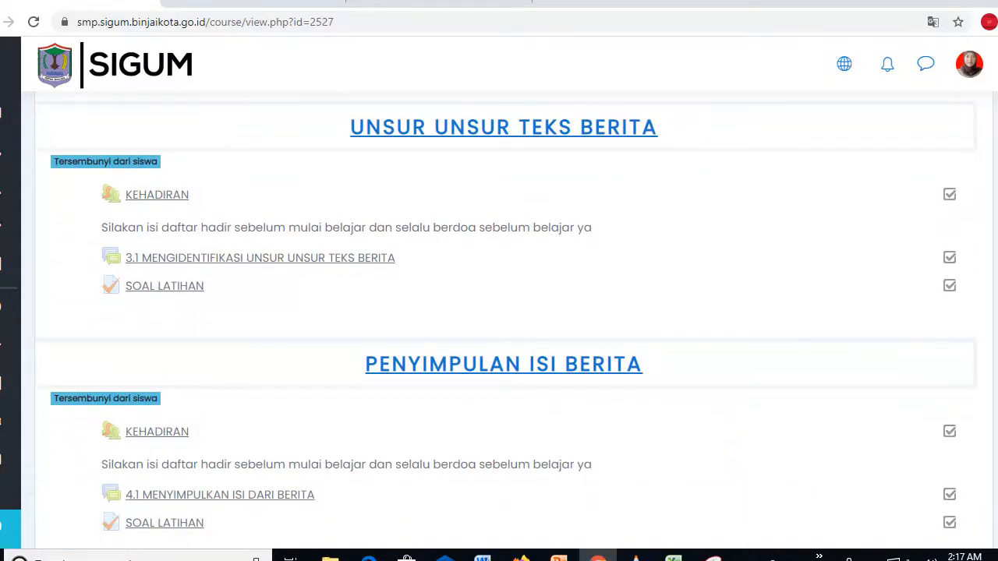
{"action": "scroll", "coordinate": [506, 319], "scroll_direction": "down", "scroll_amount": 2}
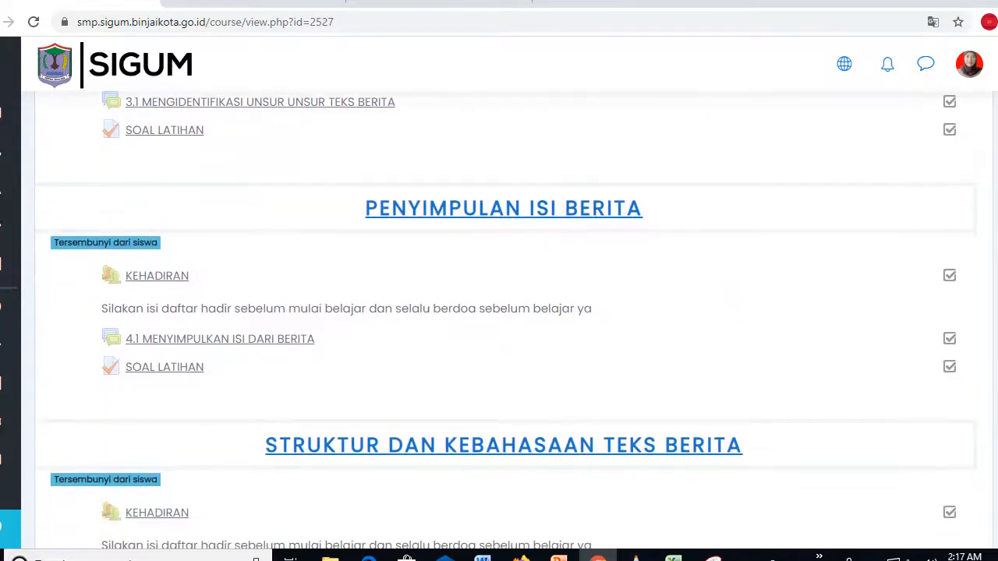
{"action": "scroll", "coordinate": [543, 351], "scroll_direction": "down", "scroll_amount": 1}
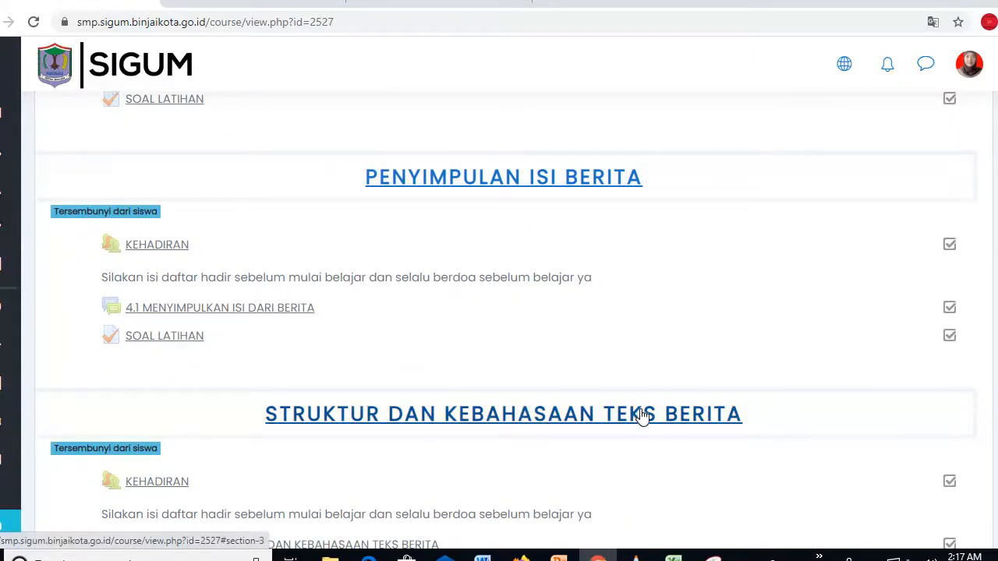
{"action": "scroll", "coordinate": [506, 320], "scroll_direction": "down", "scroll_amount": 5}
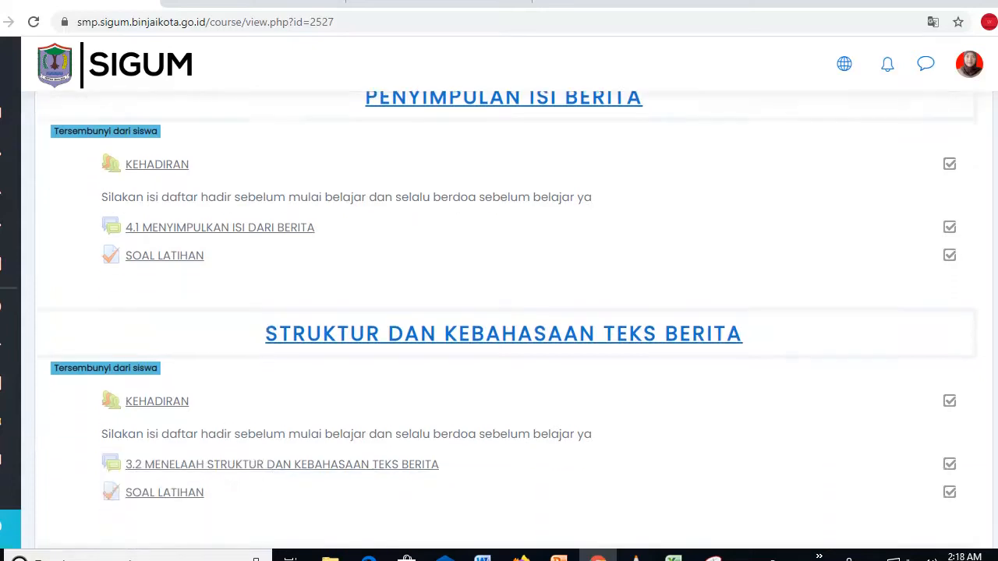
{"action": "scroll", "coordinate": [507, 320], "scroll_direction": "up", "scroll_amount": 1}
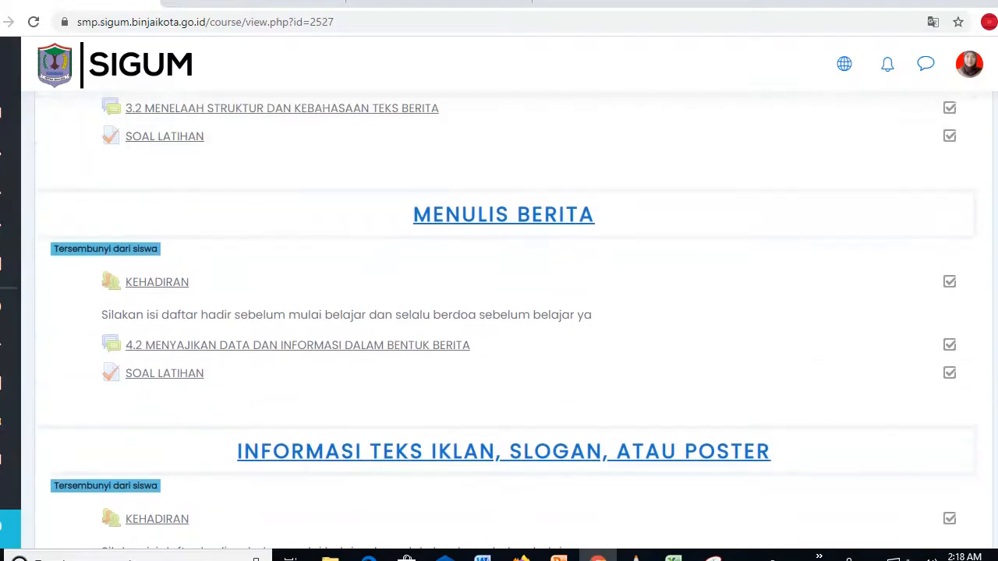
{"action": "scroll", "coordinate": [623, 389], "scroll_direction": "down", "scroll_amount": 1}
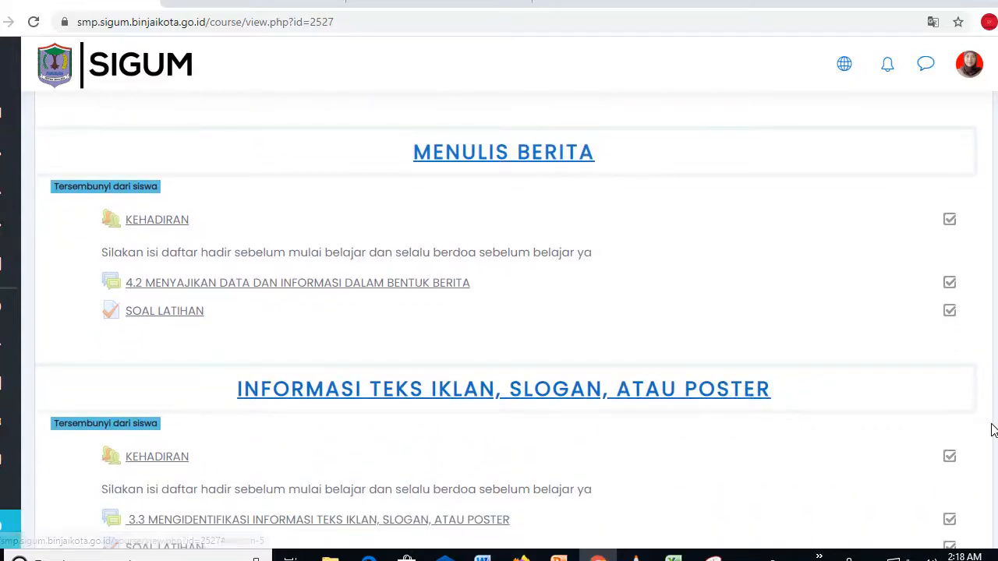
{"action": "scroll", "coordinate": [993, 430], "scroll_direction": "down", "scroll_amount": 3}
{"action": "scroll", "coordinate": [993, 431], "scroll_direction": "down", "scroll_amount": 2}
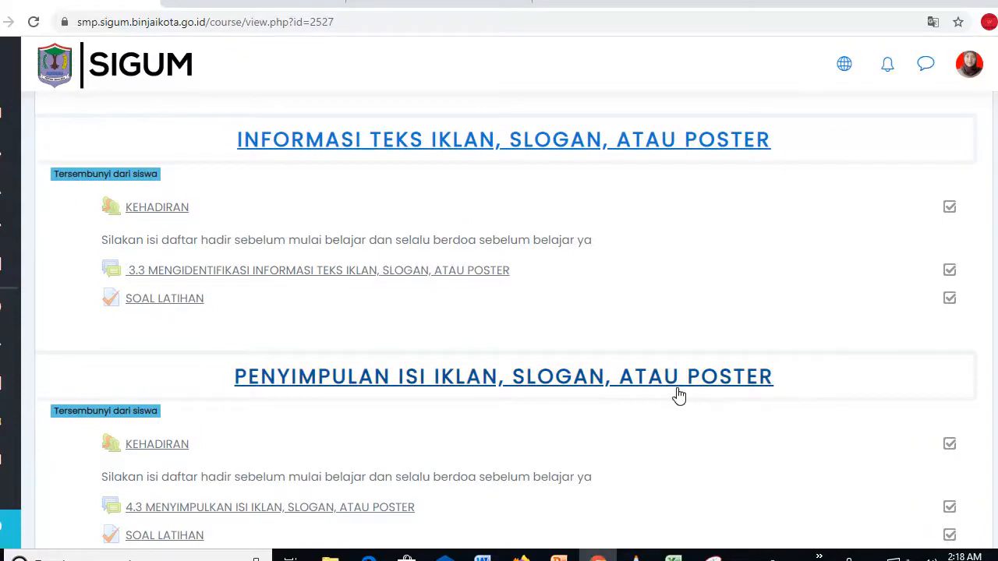
{"action": "scroll", "coordinate": [677, 395], "scroll_direction": "down", "scroll_amount": 2}
{"action": "scroll", "coordinate": [677, 394], "scroll_direction": "down", "scroll_amount": 2}
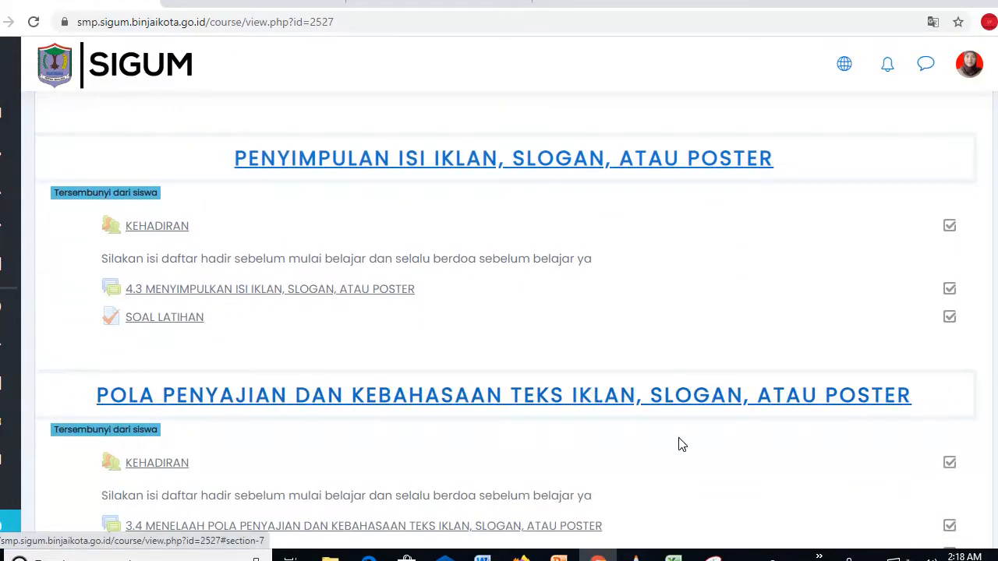
{"action": "scroll", "coordinate": [686, 445], "scroll_direction": "down", "scroll_amount": 2}
{"action": "scroll", "coordinate": [686, 447], "scroll_direction": "down", "scroll_amount": 1}
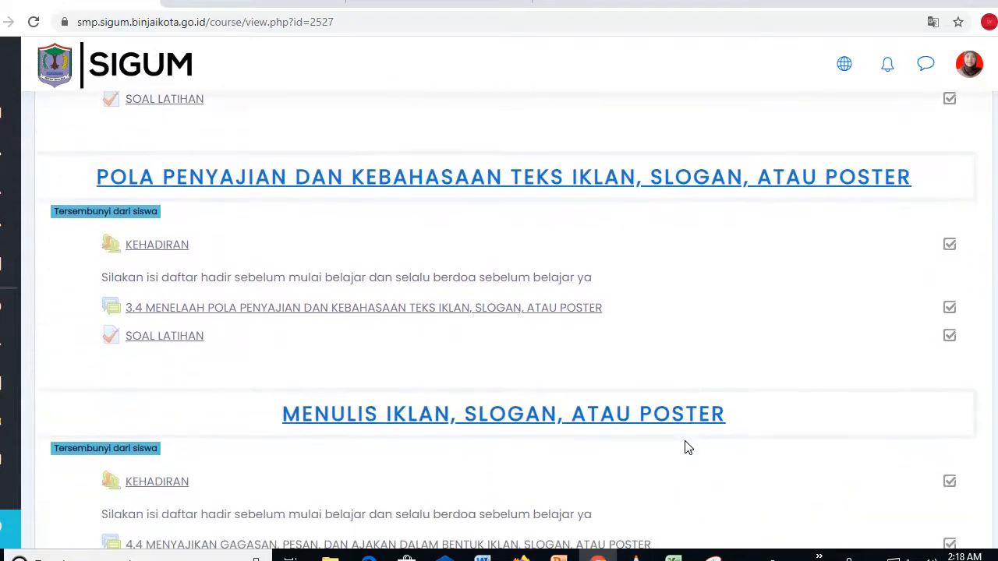
{"action": "scroll", "coordinate": [589, 433], "scroll_direction": "down", "scroll_amount": 3}
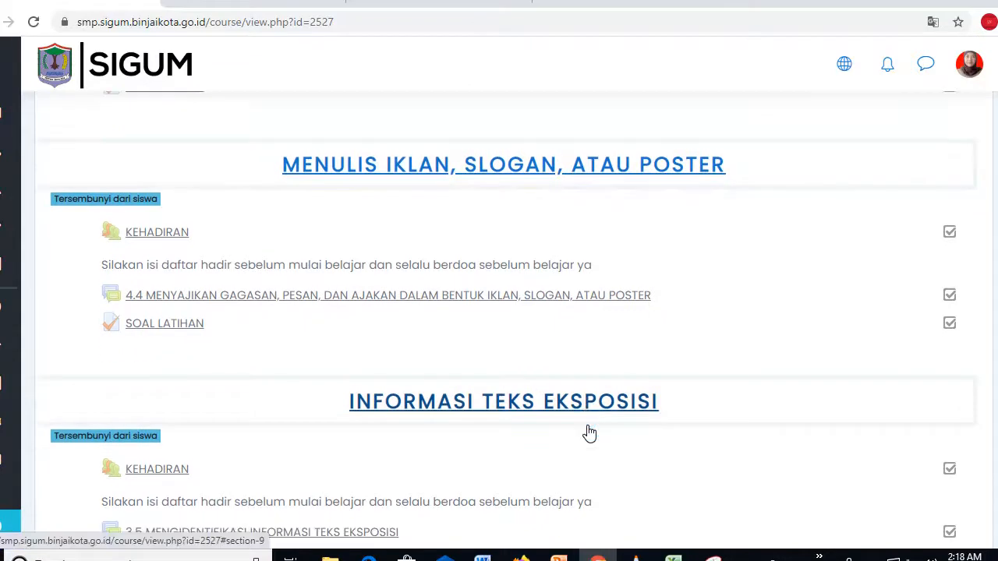
{"action": "scroll", "coordinate": [541, 414], "scroll_direction": "down", "scroll_amount": 1}
{"action": "scroll", "coordinate": [543, 413], "scroll_direction": "down", "scroll_amount": 3}
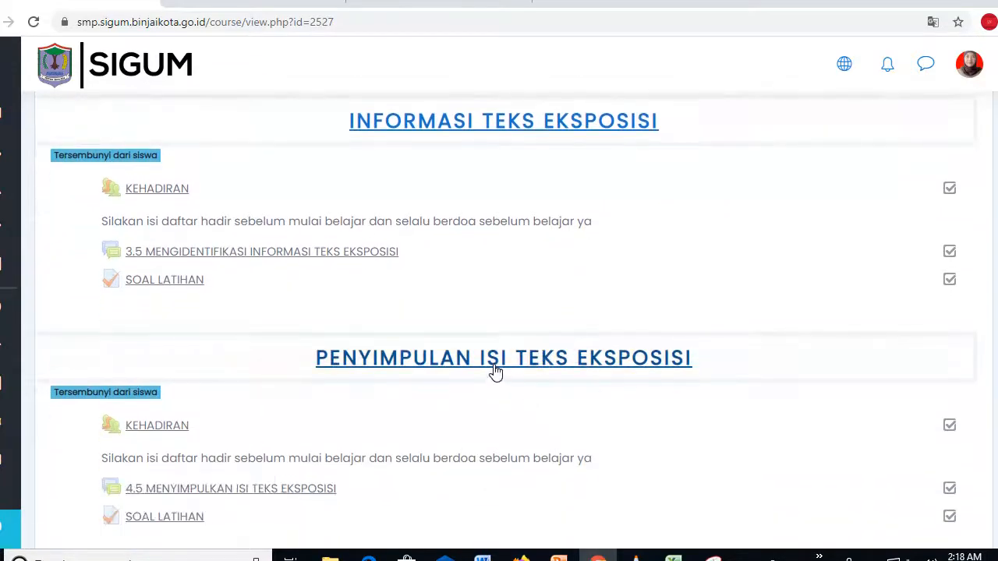
{"action": "scroll", "coordinate": [493, 369], "scroll_direction": "down", "scroll_amount": 2}
{"action": "scroll", "coordinate": [496, 371], "scroll_direction": "down", "scroll_amount": 1}
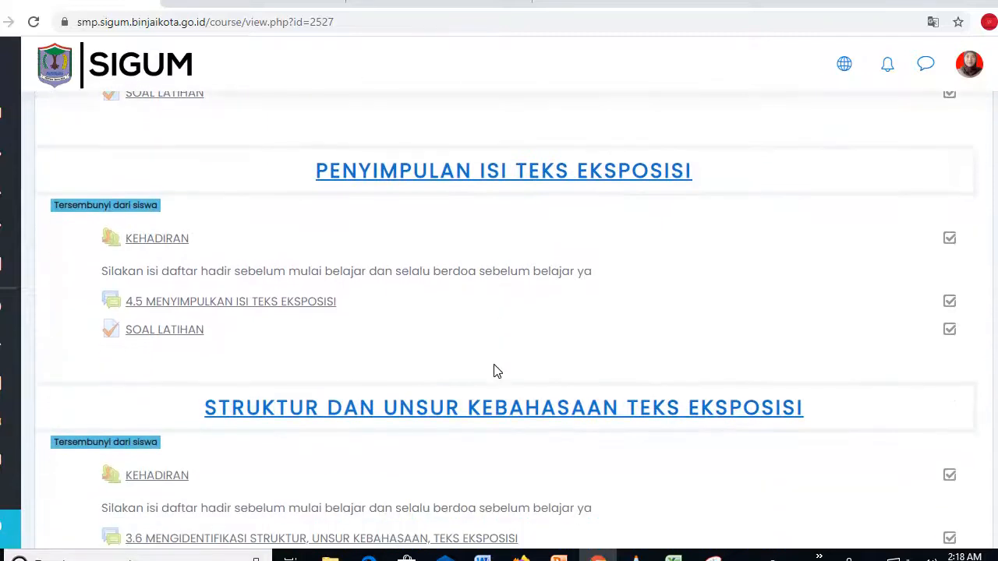
{"action": "scroll", "coordinate": [454, 422], "scroll_direction": "down", "scroll_amount": 1}
{"action": "scroll", "coordinate": [454, 422], "scroll_direction": "down", "scroll_amount": 2}
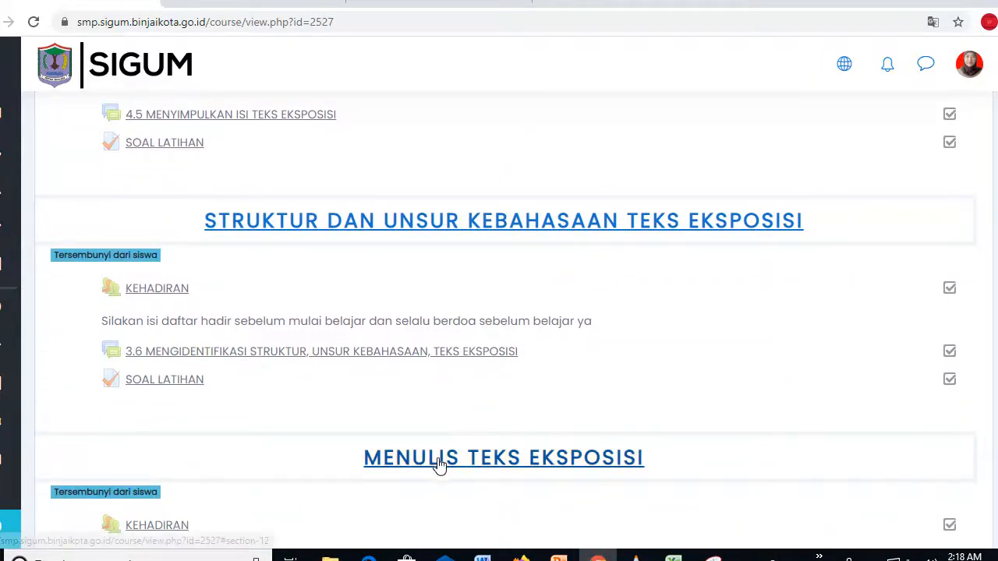
{"action": "scroll", "coordinate": [439, 465], "scroll_direction": "down", "scroll_amount": 2}
{"action": "scroll", "coordinate": [439, 466], "scroll_direction": "down", "scroll_amount": 3}
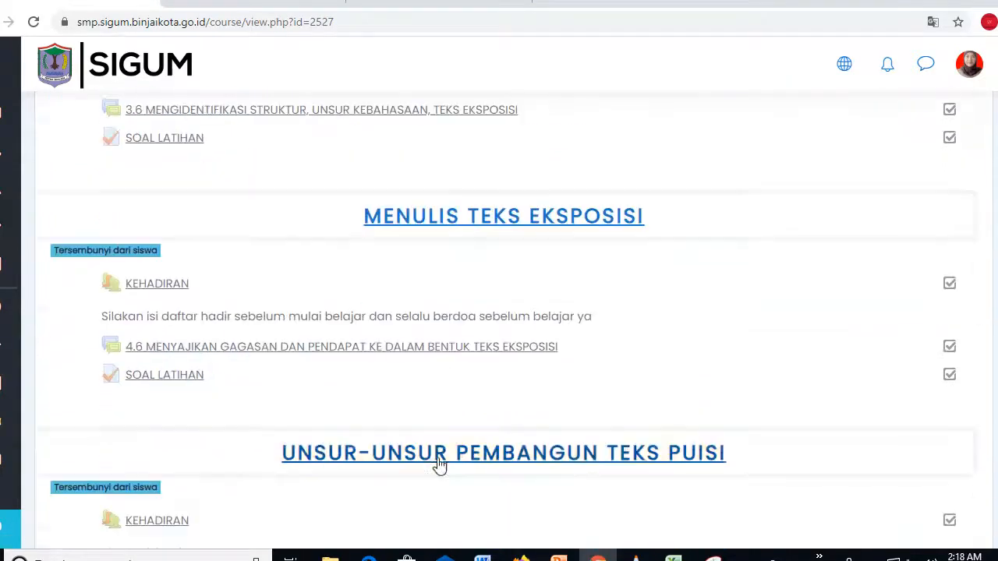
{"action": "scroll", "coordinate": [455, 328], "scroll_direction": "down", "scroll_amount": 3}
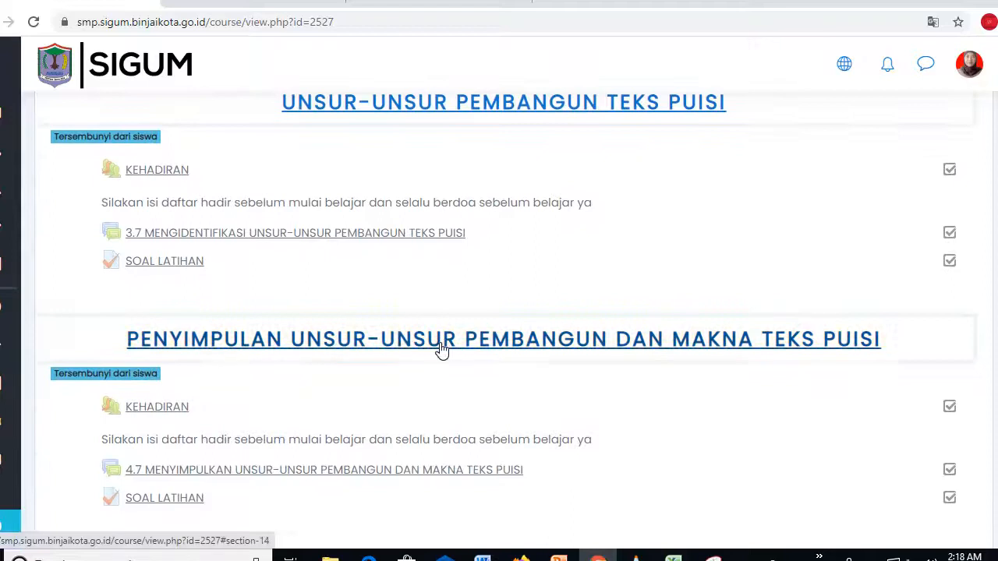
{"action": "scroll", "coordinate": [442, 349], "scroll_direction": "down", "scroll_amount": 3}
{"action": "scroll", "coordinate": [441, 349], "scroll_direction": "down", "scroll_amount": 1}
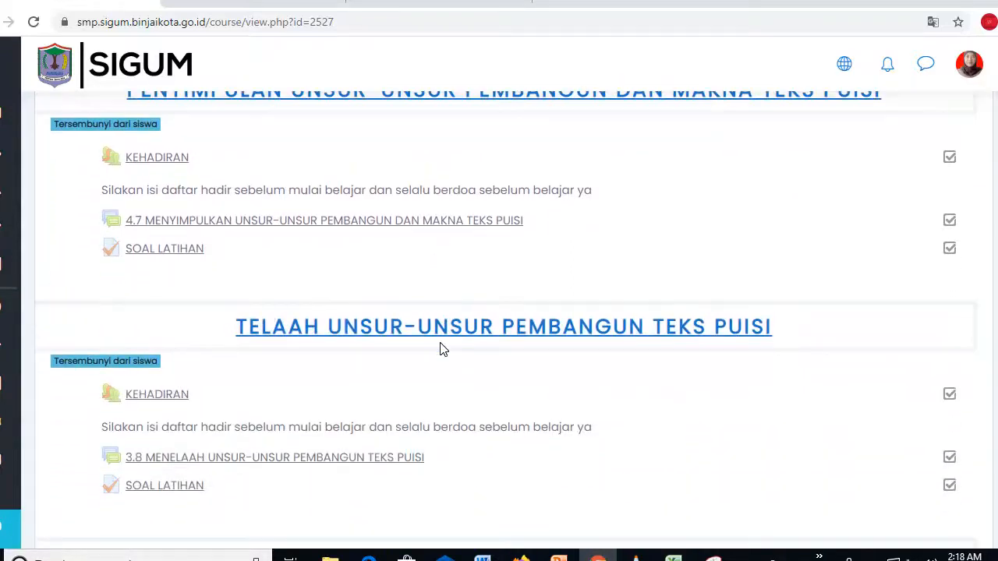
{"action": "scroll", "coordinate": [441, 348], "scroll_direction": "down", "scroll_amount": 3}
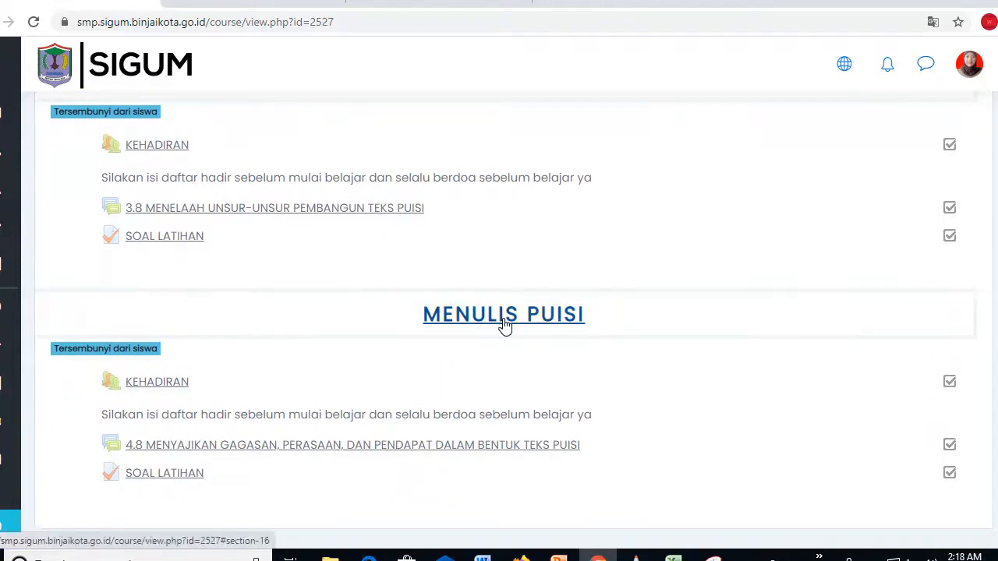
{"action": "scroll", "coordinate": [361, 338], "scroll_direction": "down", "scroll_amount": 1}
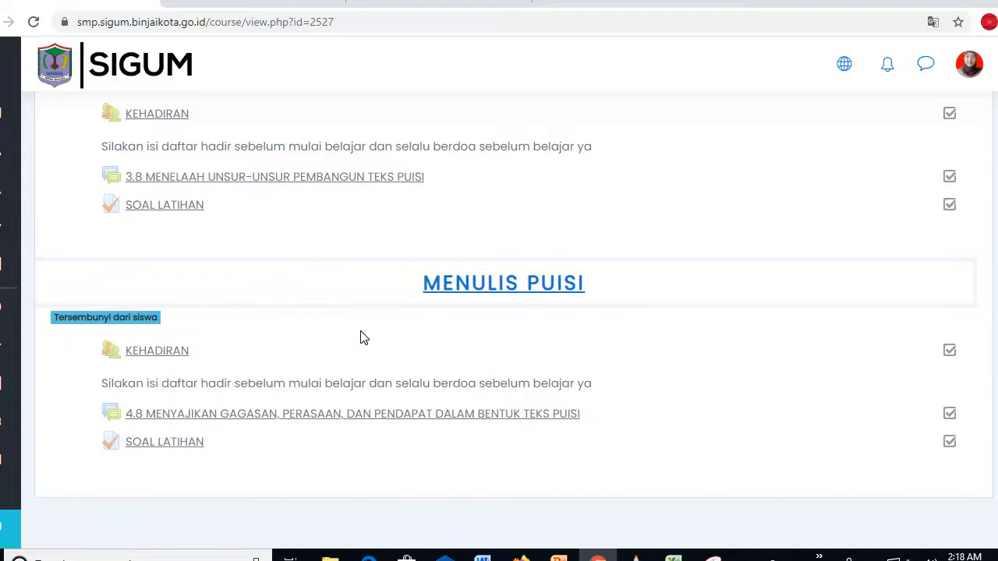
Switch to the Excel schedule on Sheet2 and examine its numbered meetings and dates from meeting 1 through meeting 16.
{"action": "left_click", "coordinate": [674, 559]}
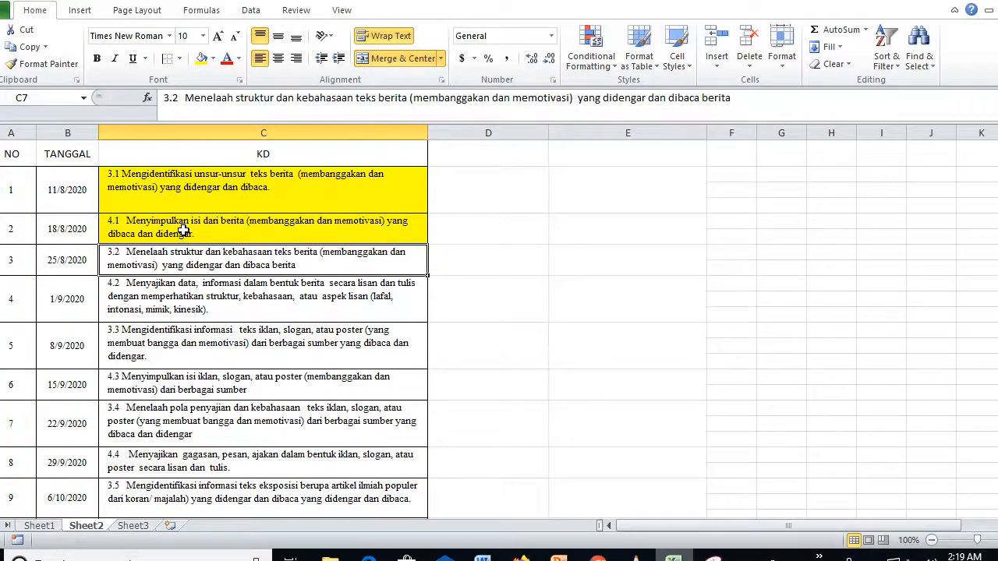
{"action": "left_click", "coordinate": [4, 191]}
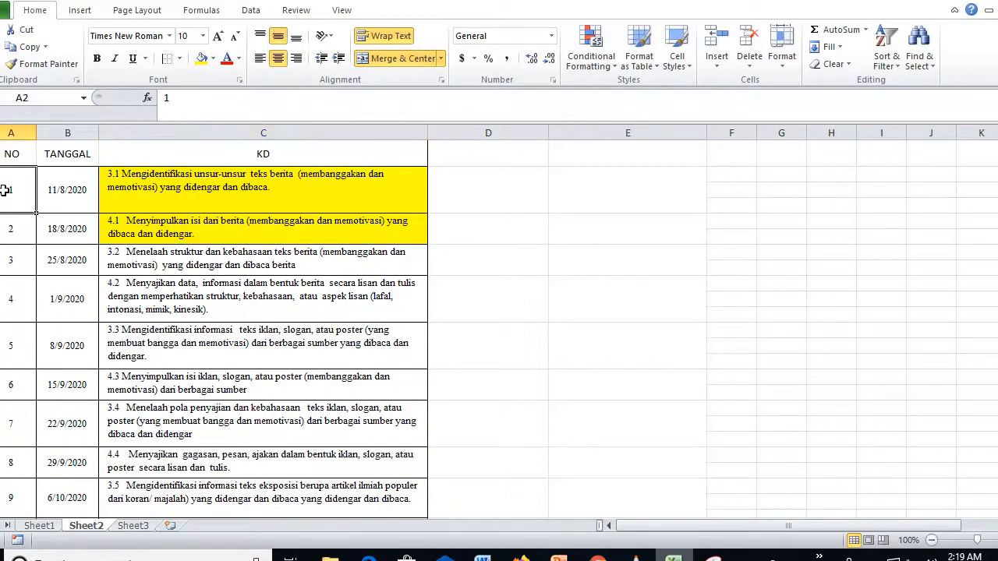
{"action": "key", "text": "Right"}
{"action": "key", "text": "Left"}
{"action": "key", "text": "Right"}
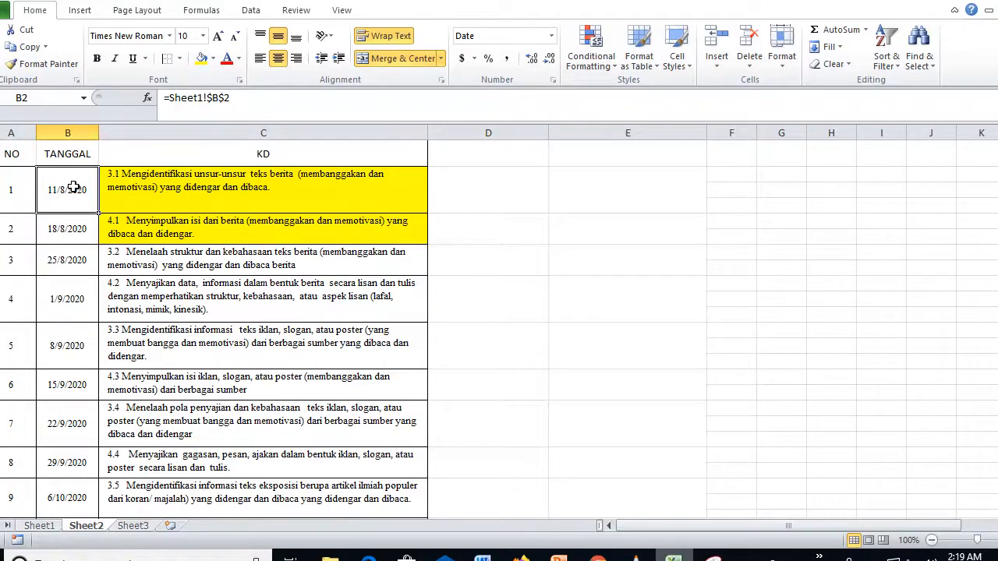
{"action": "key", "text": "Left"}
{"action": "key", "text": "Right"}
{"action": "key", "text": "Left"}
{"action": "key", "text": "Down"}
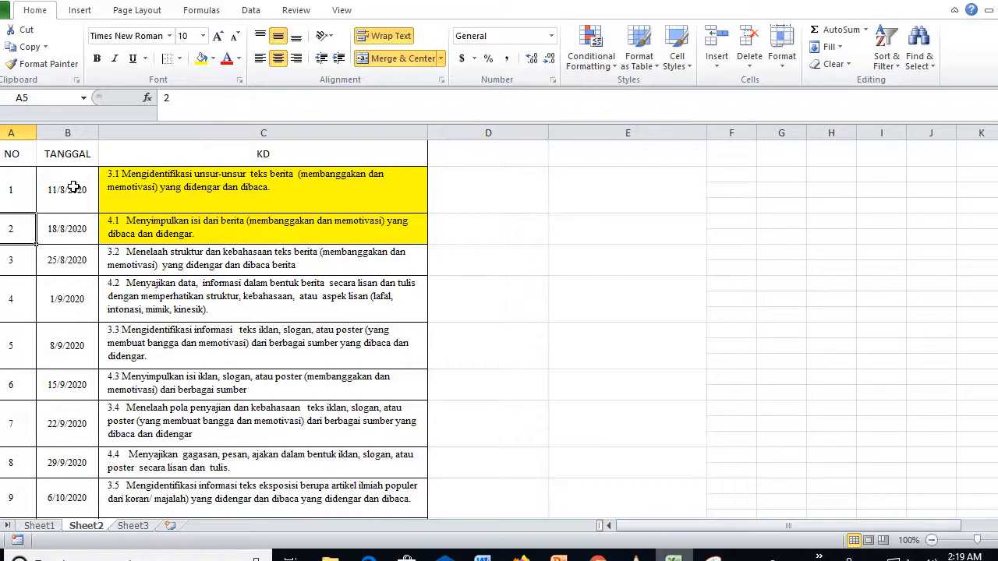
{"action": "key", "text": "Down"}
{"action": "key", "text": "Down"}
{"action": "key", "text": "Down"}
{"action": "key", "text": "Down"}
{"action": "key", "text": "Down"}
{"action": "key", "text": "Down"}
{"action": "key", "text": "Down"}
{"action": "key", "text": "Down"}
{"action": "key", "text": "Down"}
{"action": "key", "text": "Down"}
{"action": "key", "text": "Down"}
{"action": "key", "text": "Down"}
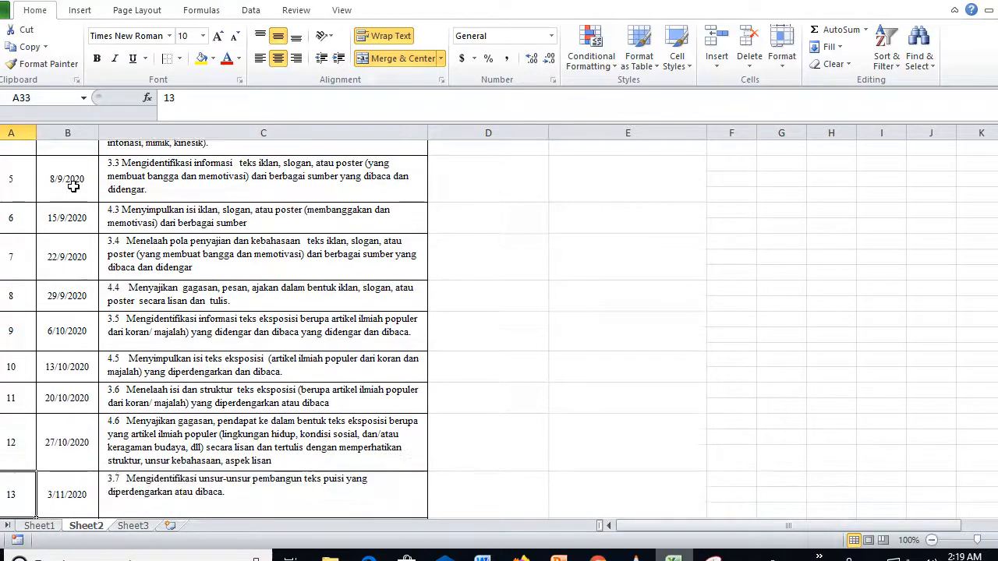
{"action": "key", "text": "Down"}
{"action": "key", "text": "Down"}
{"action": "key", "text": "Down"}
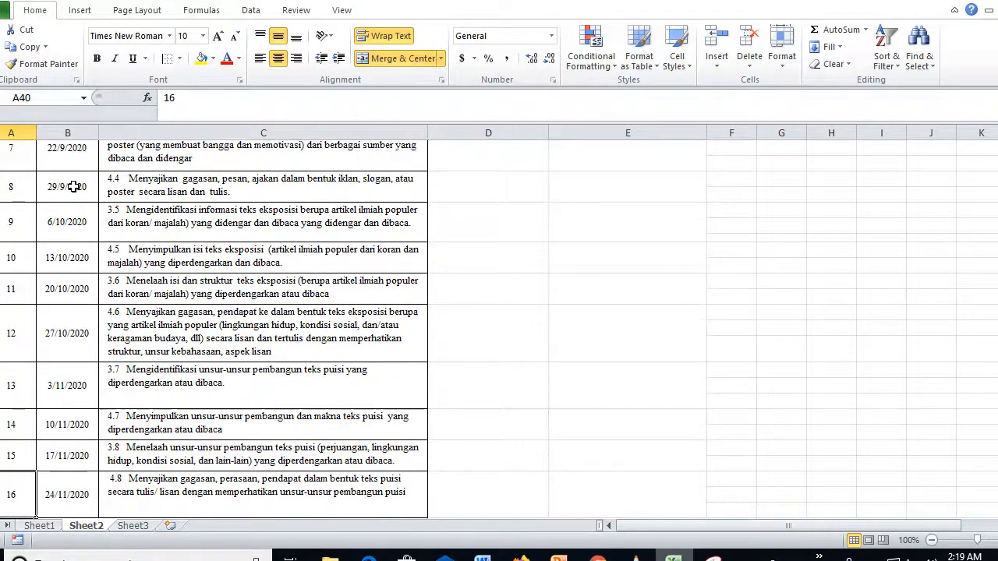
Examine the KD entries from 4.4 through 4.8 in the schedule, ending at the date of meeting 16.
{"action": "key", "text": "Up"}
{"action": "key", "text": "Right"}
{"action": "key", "text": "Right"}
{"action": "key", "text": "Up"}
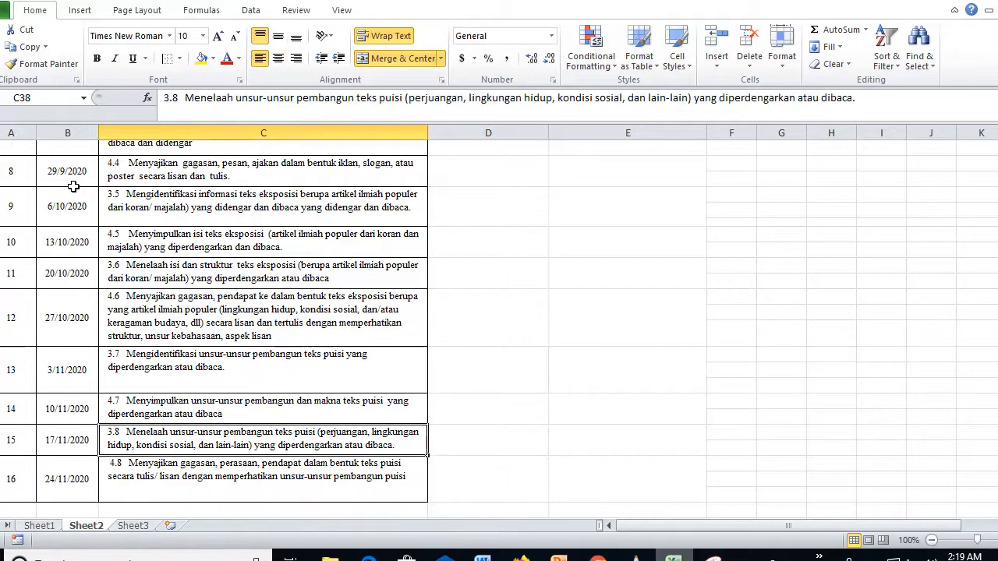
{"action": "key", "text": "Up"}
{"action": "key", "text": "Up"}
{"action": "key", "text": "Up"}
{"action": "key", "text": "Up"}
{"action": "key", "text": "Up"}
{"action": "key", "text": "Up"}
{"action": "key", "text": "Up"}
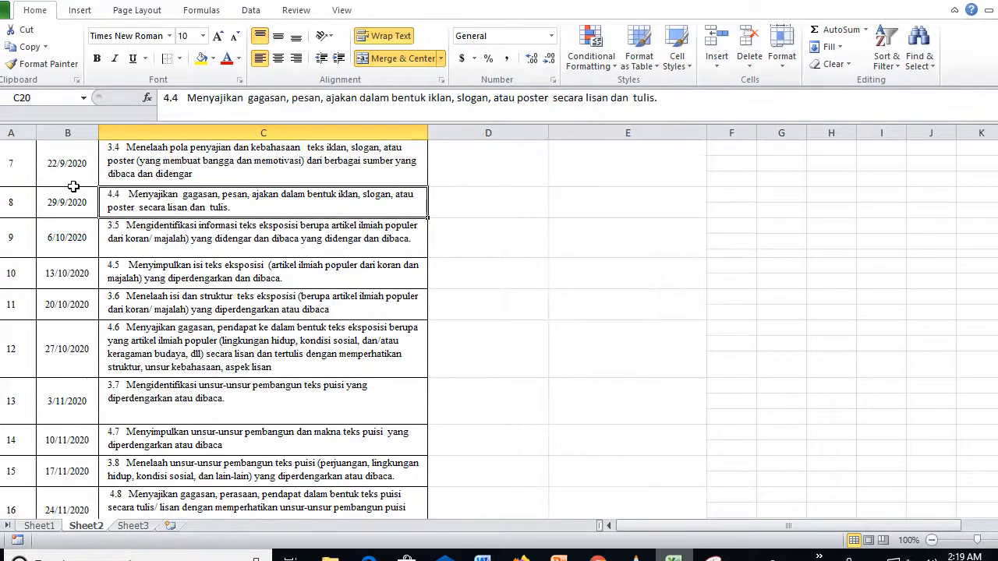
{"action": "key", "text": "Down"}
{"action": "key", "text": "Down"}
{"action": "key", "text": "Down"}
{"action": "key", "text": "Down"}
{"action": "key", "text": "Down"}
{"action": "key", "text": "Down"}
{"action": "key", "text": "Down"}
{"action": "key", "text": "Down"}
{"action": "key", "text": "Down"}
{"action": "key", "text": "Down"}
{"action": "key", "text": "Up"}
{"action": "key", "text": "Up"}
{"action": "key", "text": "Up"}
{"action": "key", "text": "Up"}
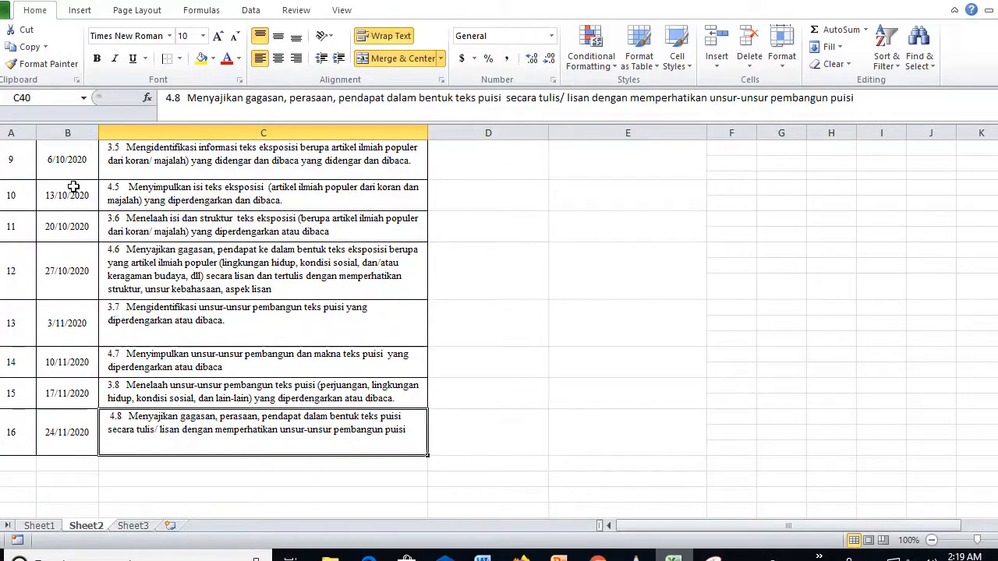
{"action": "key", "text": "Left"}
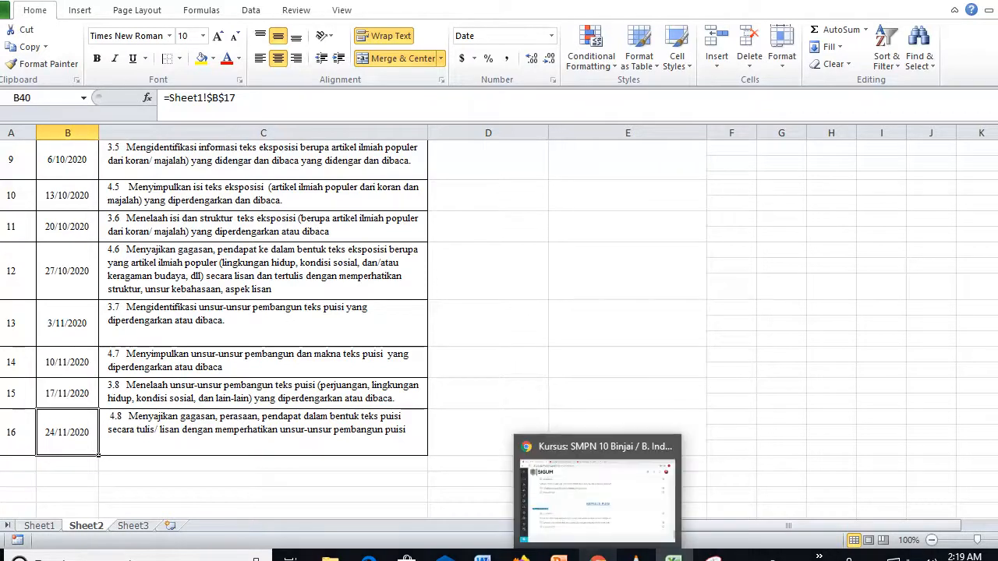
Switch back to the SIGUM course page in Chrome and change the viewing role to Siswa.
{"action": "left_click", "coordinate": [597, 555]}
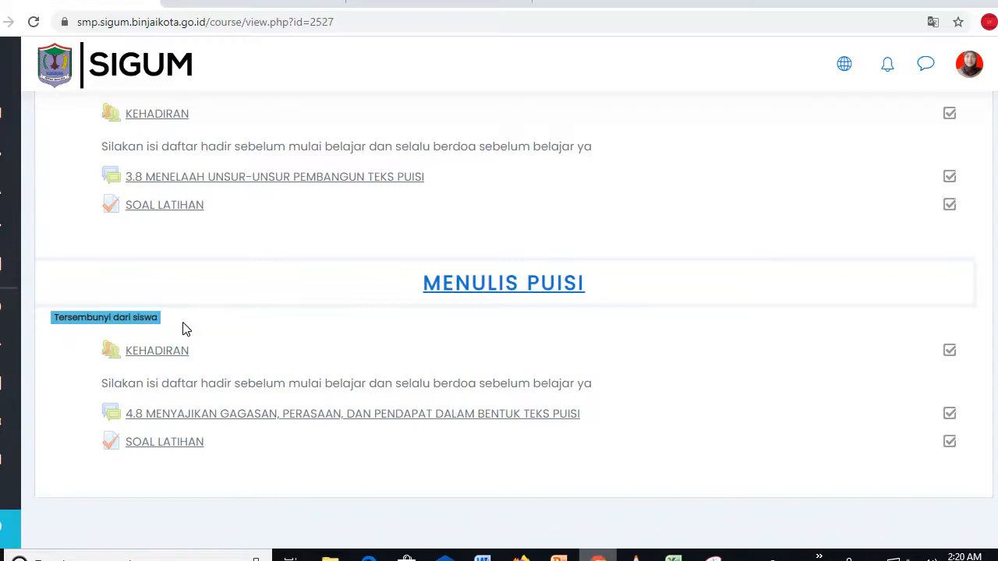
{"action": "left_click", "coordinate": [971, 69]}
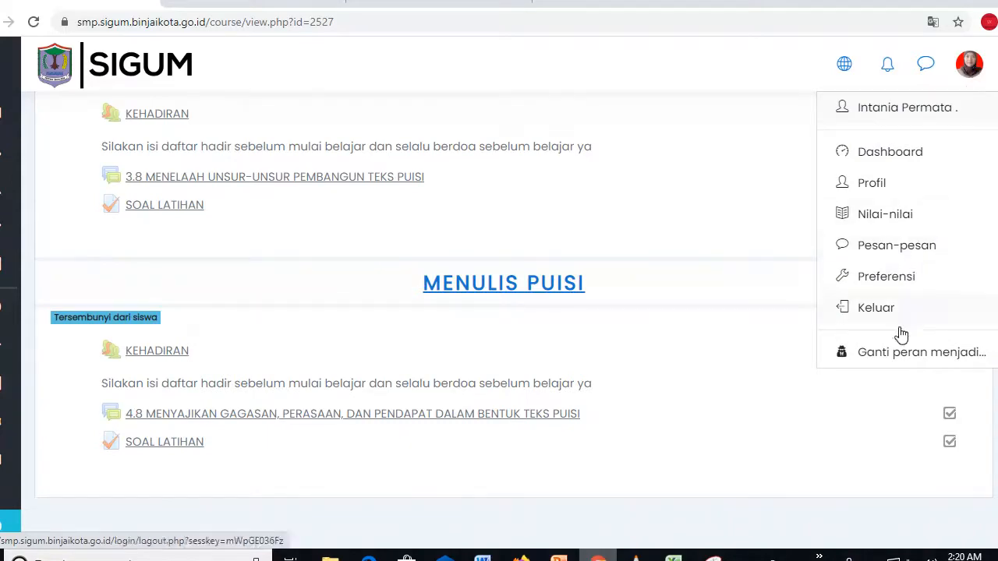
{"action": "left_click", "coordinate": [879, 355]}
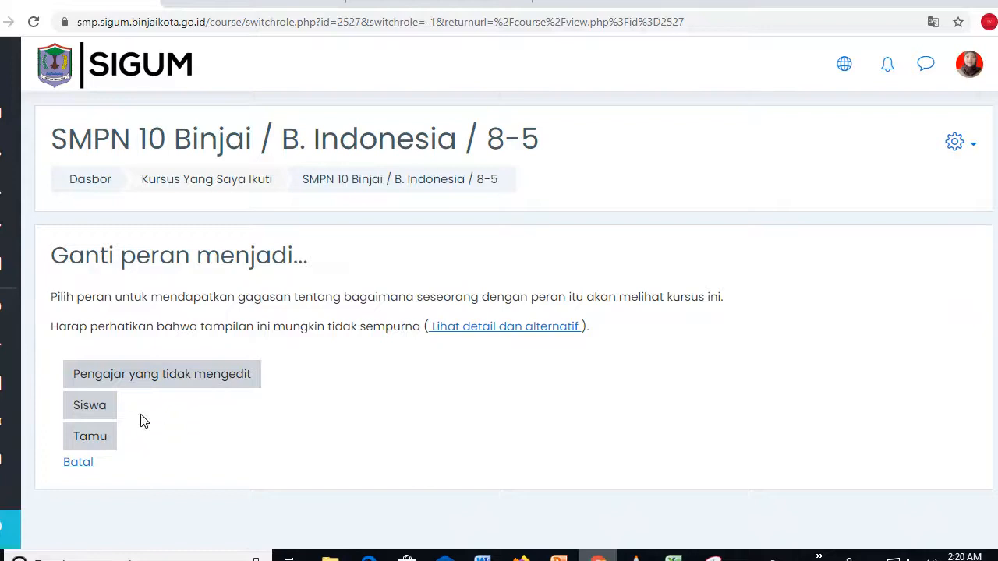
{"action": "left_click", "coordinate": [88, 408]}
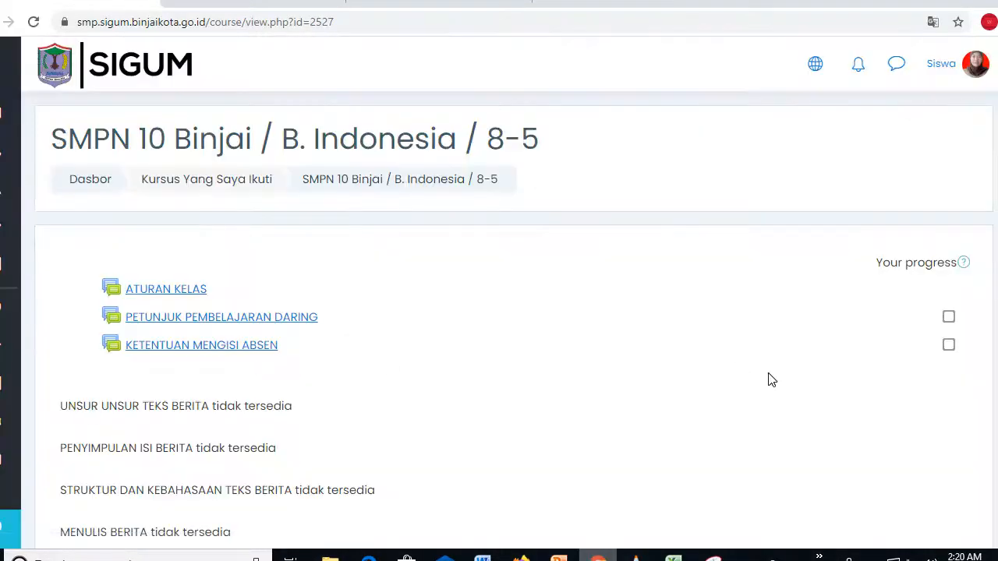
Examine the course as a student, checking the availability of topics from UNSUR UNSUR TEKS BERITA through MENULIS PUISI.
{"action": "scroll", "coordinate": [704, 223], "scroll_direction": "down", "scroll_amount": 3}
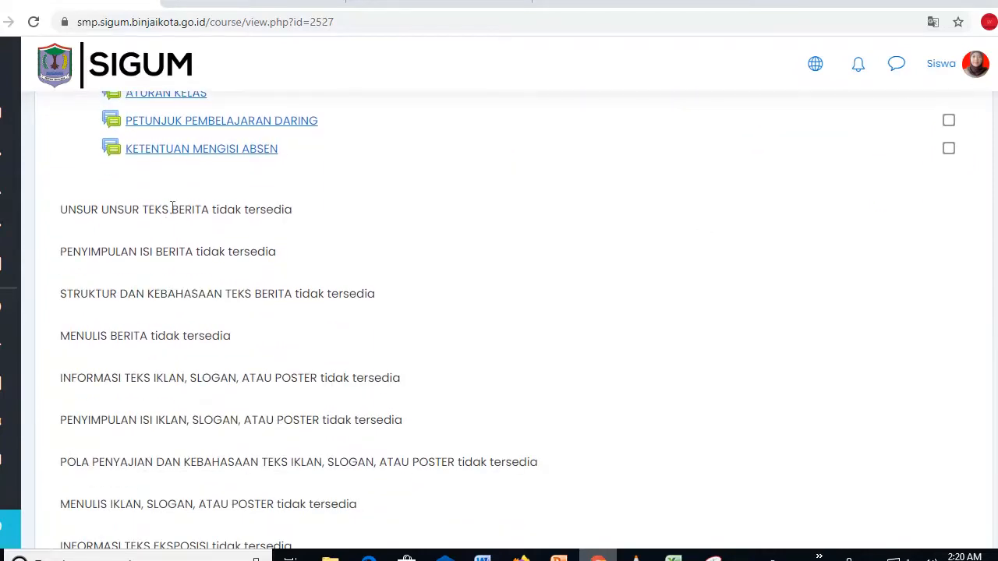
{"action": "double_click", "coordinate": [161, 209]}
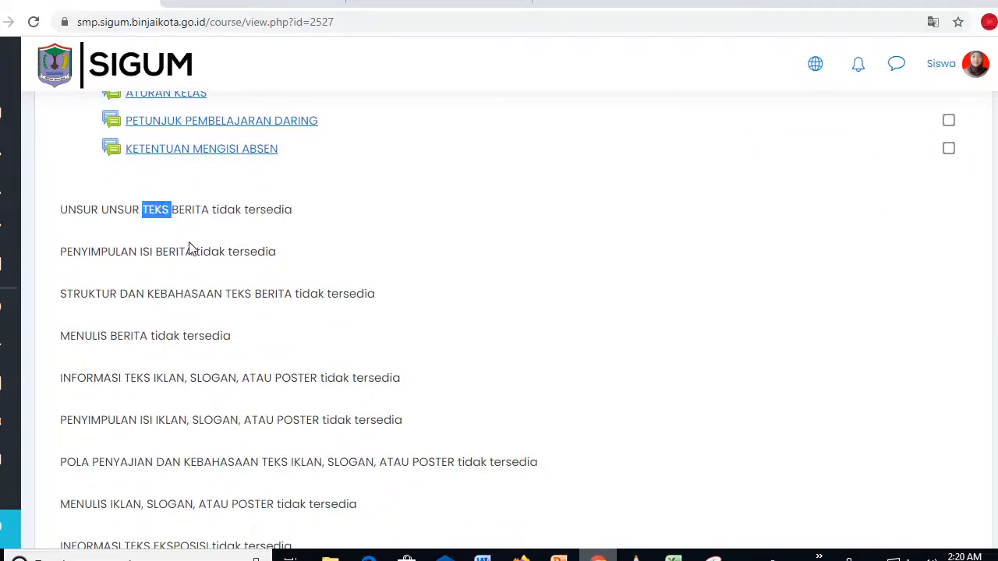
{"action": "left_click", "coordinate": [747, 245]}
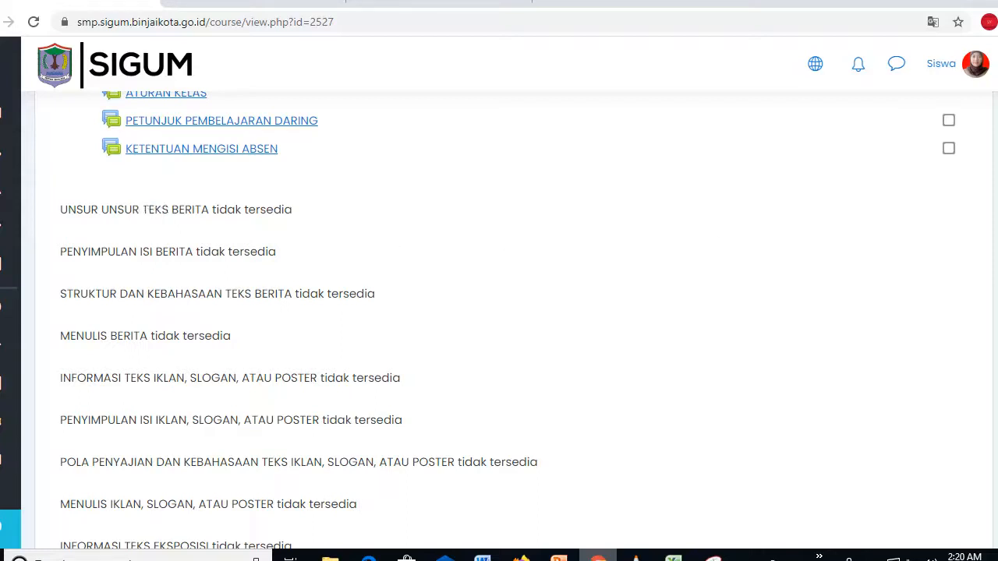
{"action": "scroll", "coordinate": [513, 322], "scroll_direction": "down", "scroll_amount": 5}
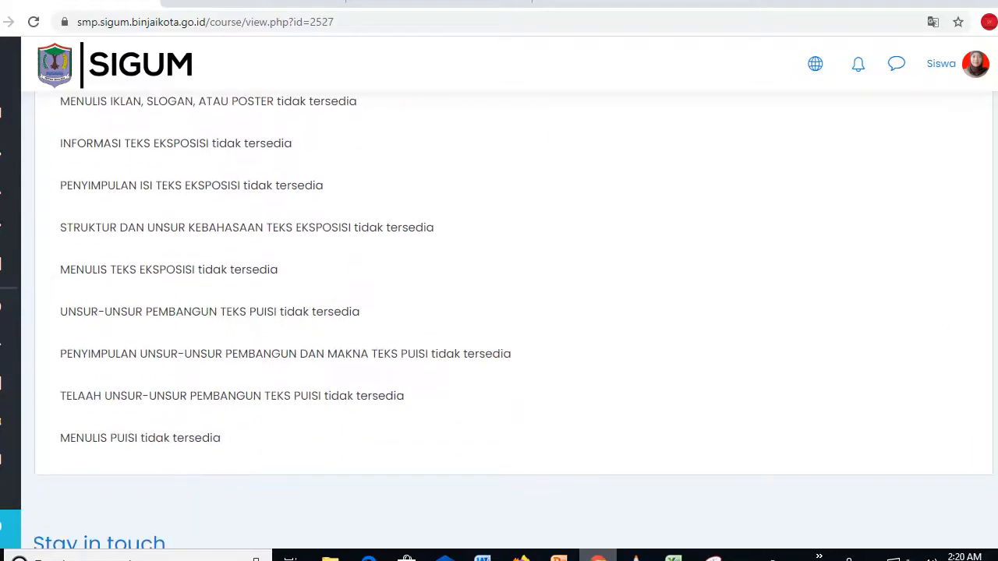
{"action": "scroll", "coordinate": [513, 322], "scroll_direction": "up", "scroll_amount": 3}
{"action": "scroll", "coordinate": [513, 322], "scroll_direction": "up", "scroll_amount": 4}
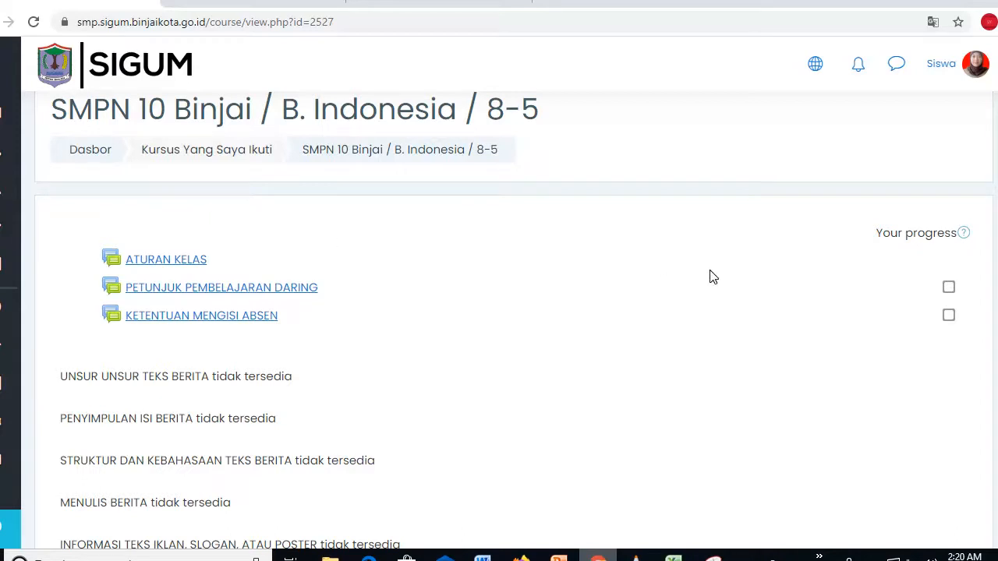
{"action": "left_click", "coordinate": [371, 154]}
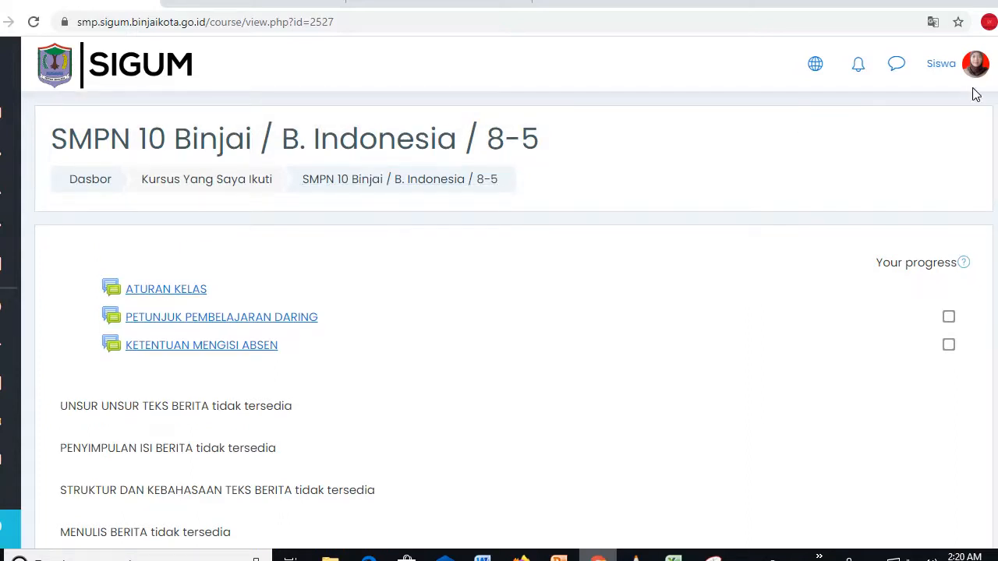
Return to the normal teacher role and check the UNSUR UNSUR TEKS BERITA and PENYIMPULAN ISI BERITA sections.
{"action": "left_click", "coordinate": [975, 64]}
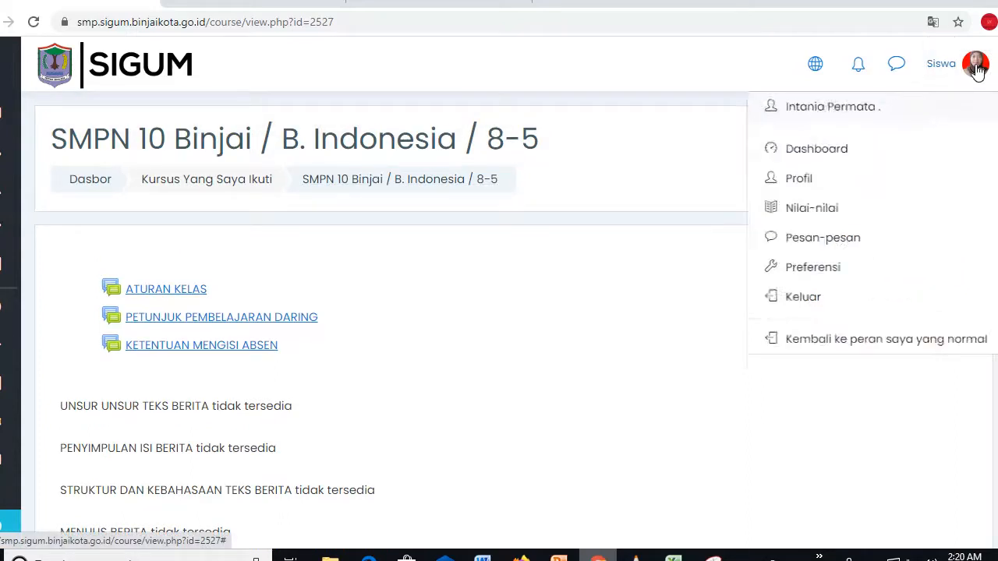
{"action": "left_click", "coordinate": [796, 352]}
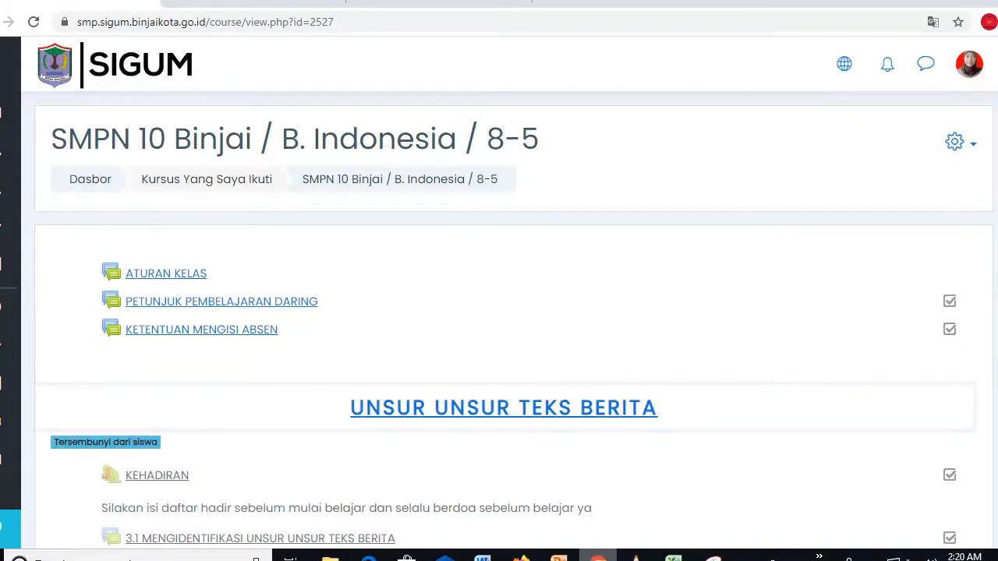
{"action": "scroll", "coordinate": [515, 320], "scroll_direction": "down", "scroll_amount": 4}
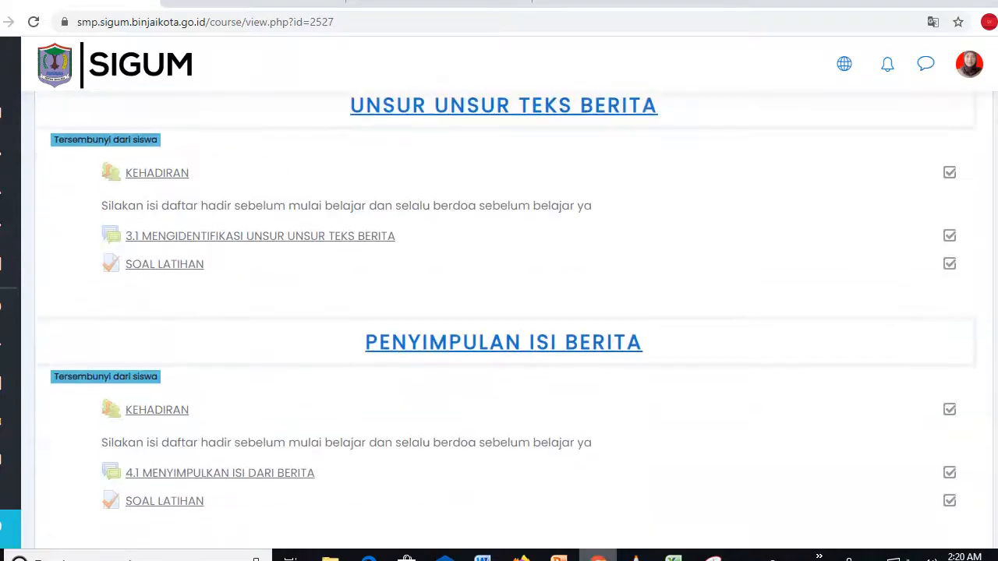
{"action": "scroll", "coordinate": [515, 320], "scroll_direction": "up", "scroll_amount": 3}
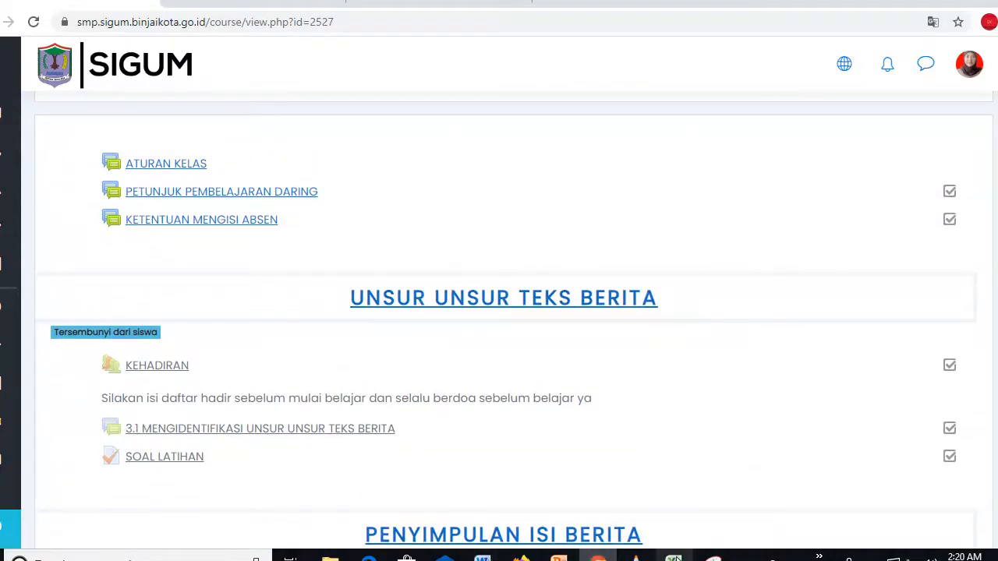
Switch to the Excel schedule and check the date of meeting 1 for KD 3.1.
{"action": "left_click", "coordinate": [673, 558]}
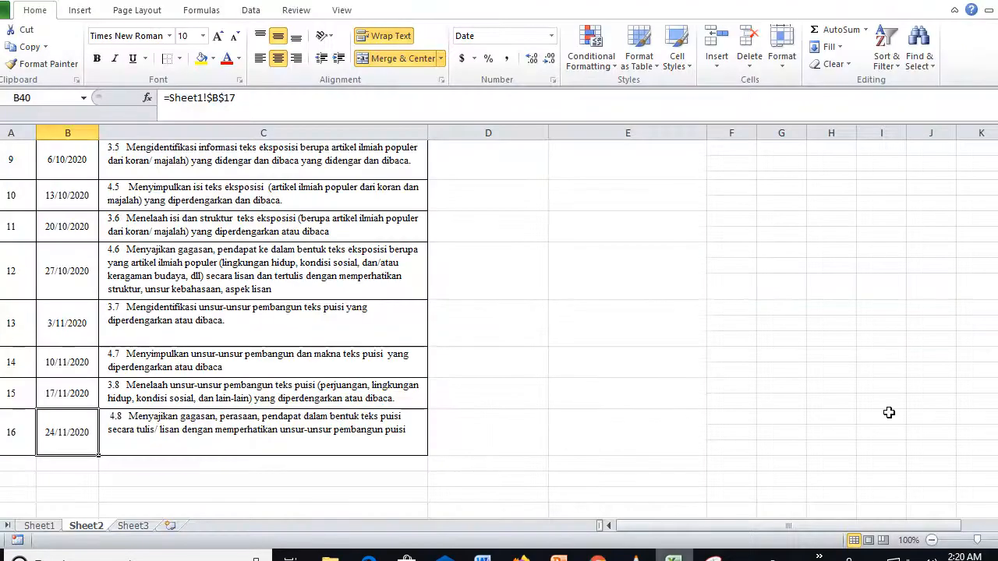
{"action": "scroll", "coordinate": [881, 311], "scroll_direction": "up", "scroll_amount": 4}
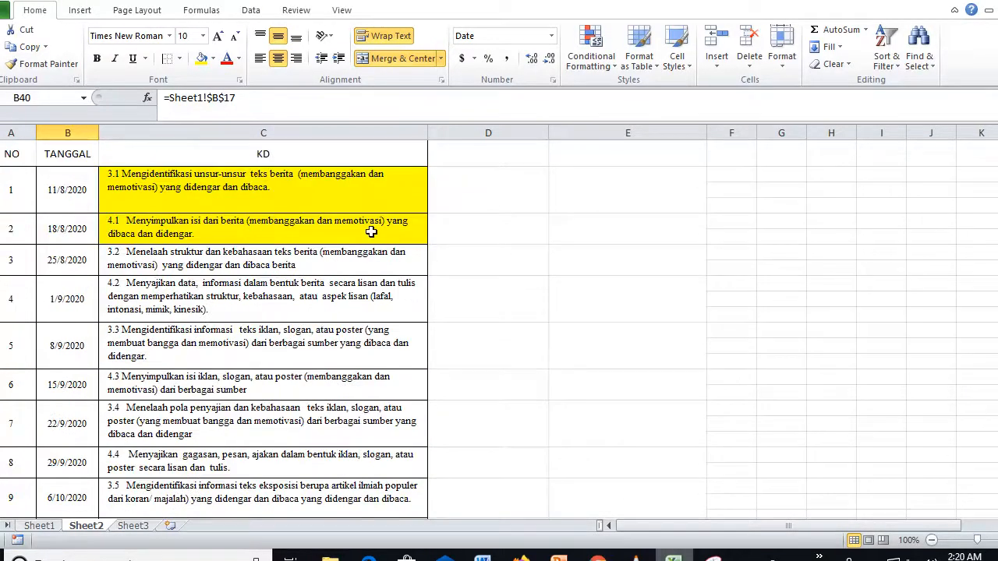
{"action": "left_click", "coordinate": [67, 189]}
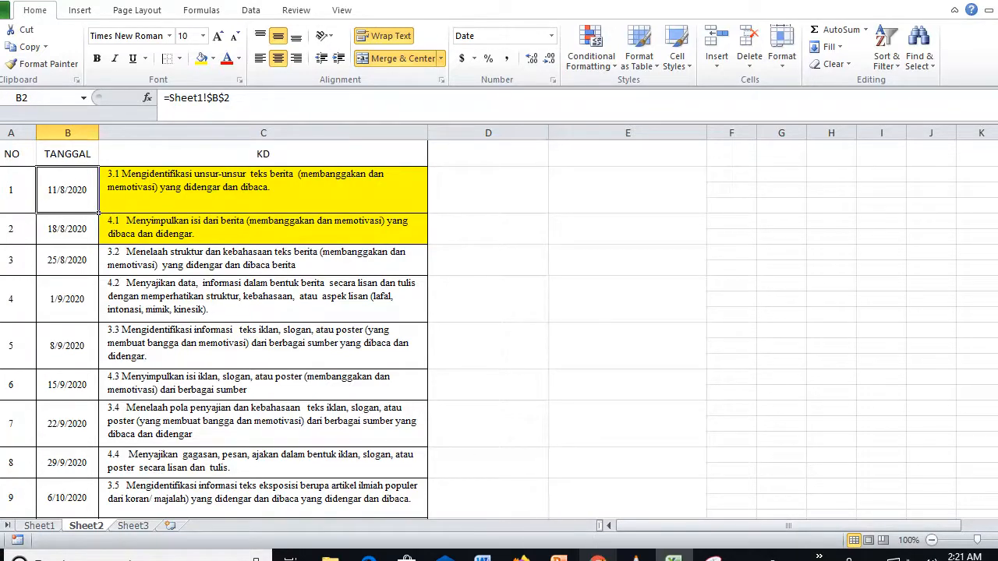
Switch back to the SIGUM course in Chrome and turn on its editing mode.
{"action": "left_click", "coordinate": [597, 557]}
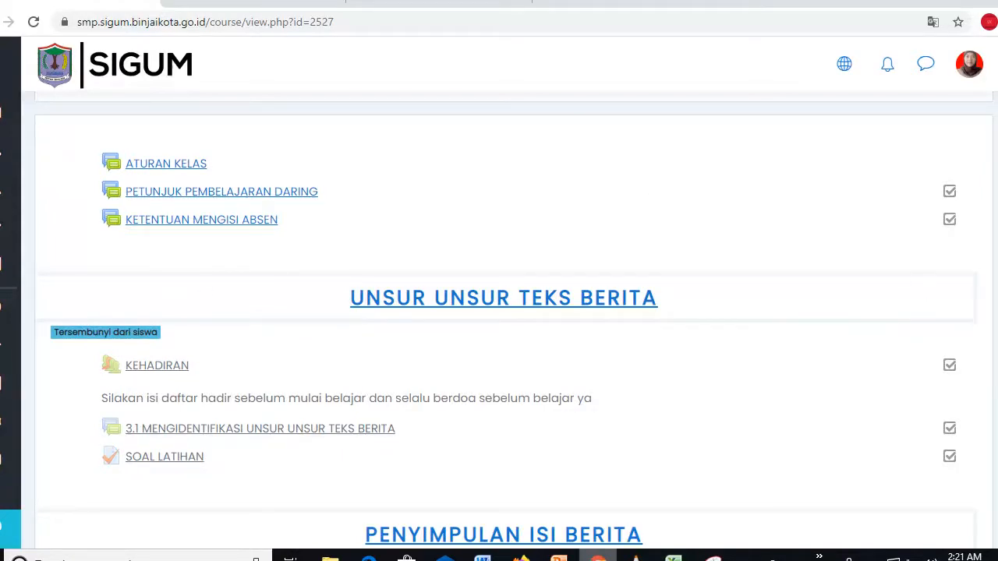
{"action": "right_click", "coordinate": [833, 77]}
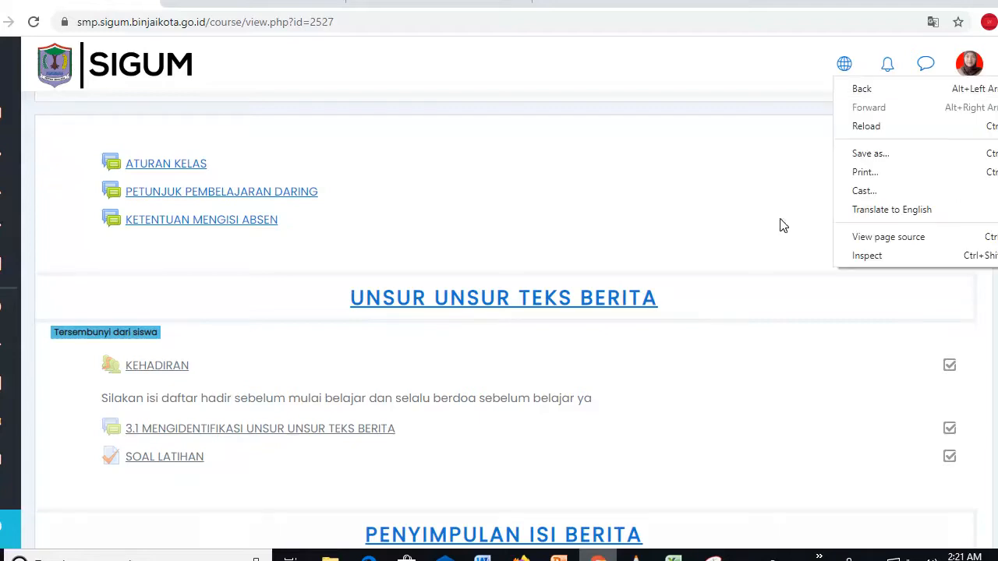
{"action": "left_click", "coordinate": [756, 247]}
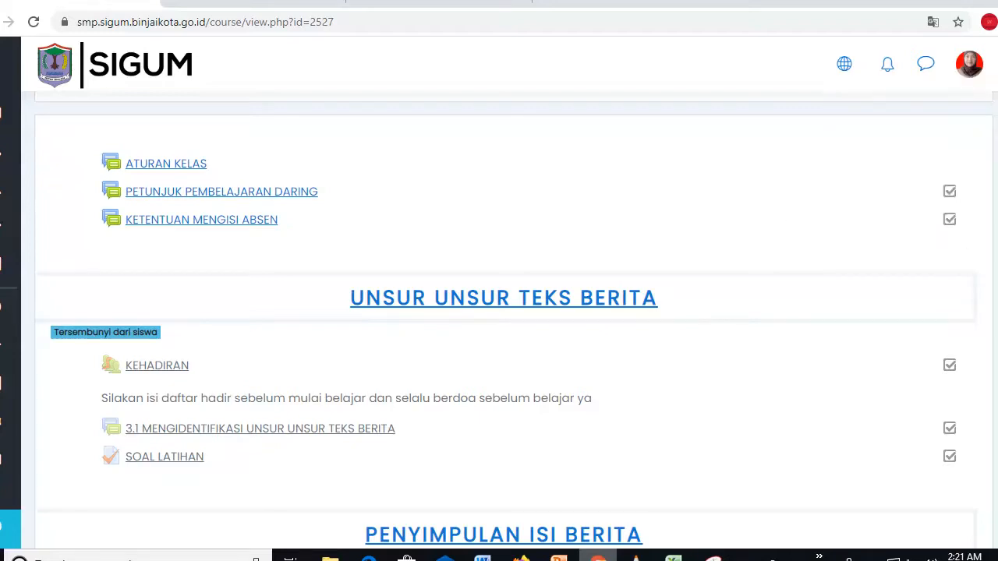
{"action": "scroll", "coordinate": [499, 312], "scroll_direction": "up", "scroll_amount": 2}
{"action": "left_click", "coordinate": [957, 143]}
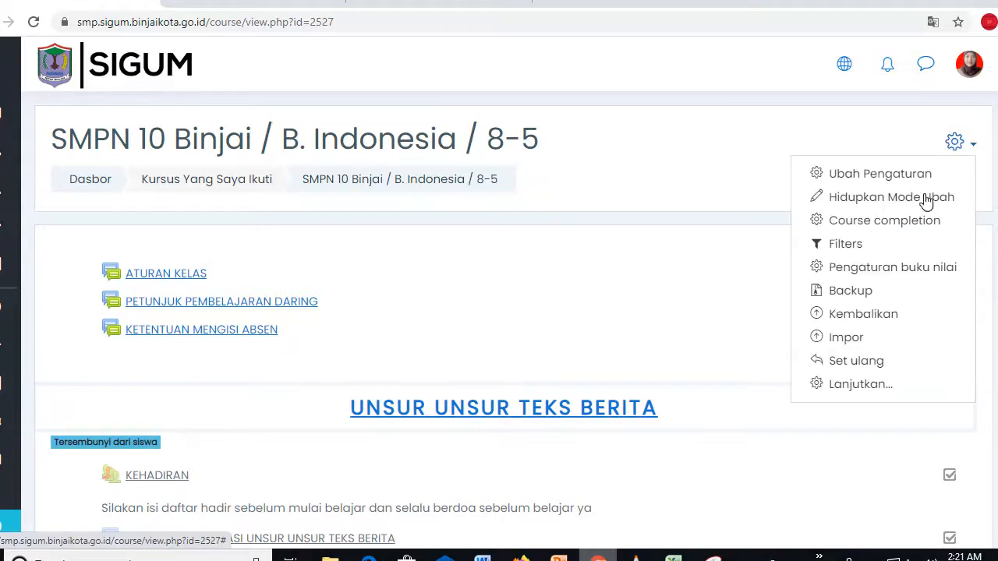
{"action": "left_click", "coordinate": [861, 197]}
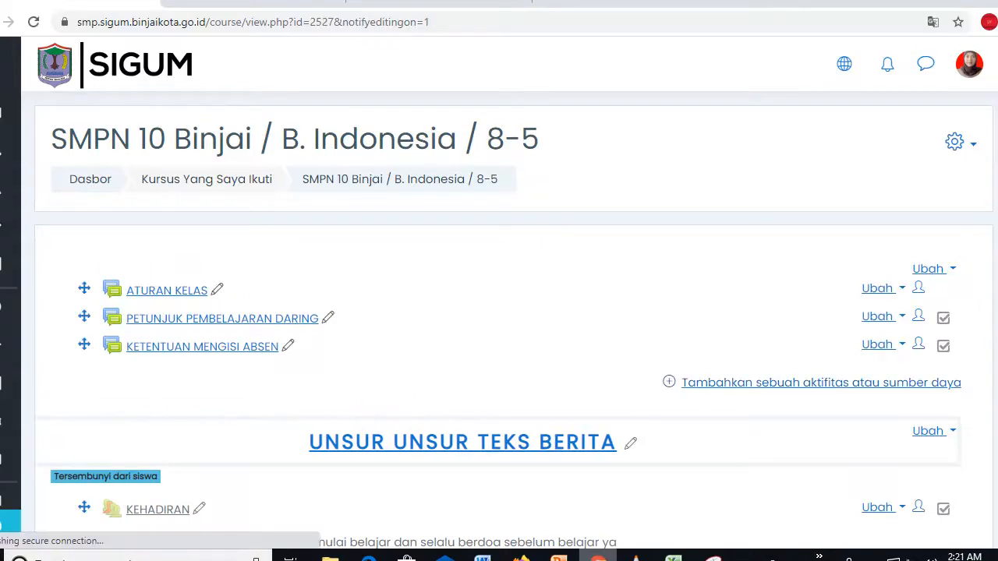
Make the UNSUR UNSUR TEKS BERITA topic and its KEHADIRAN activity visible to students.
{"action": "scroll", "coordinate": [499, 312], "scroll_direction": "down", "scroll_amount": 3}
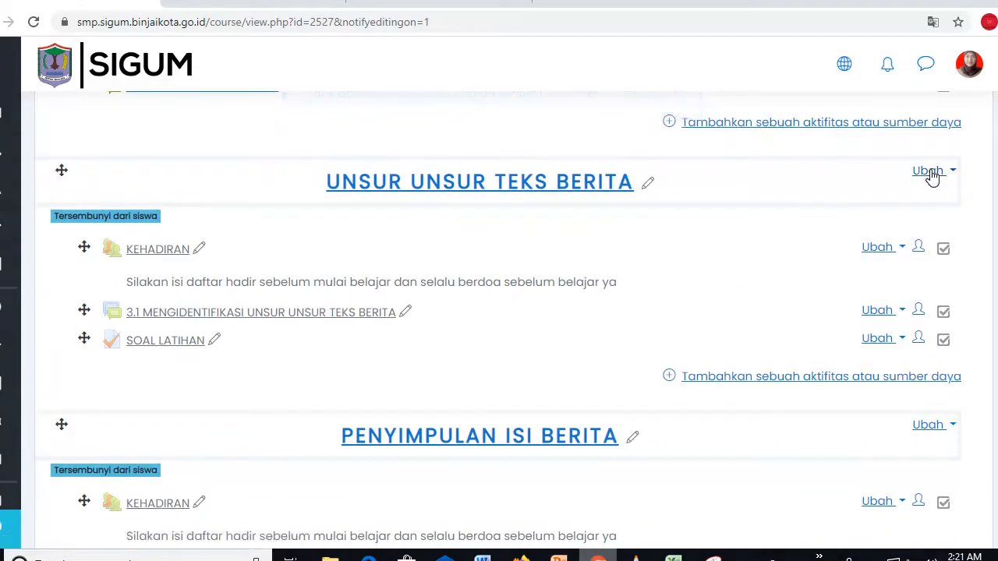
{"action": "left_click", "coordinate": [930, 173]}
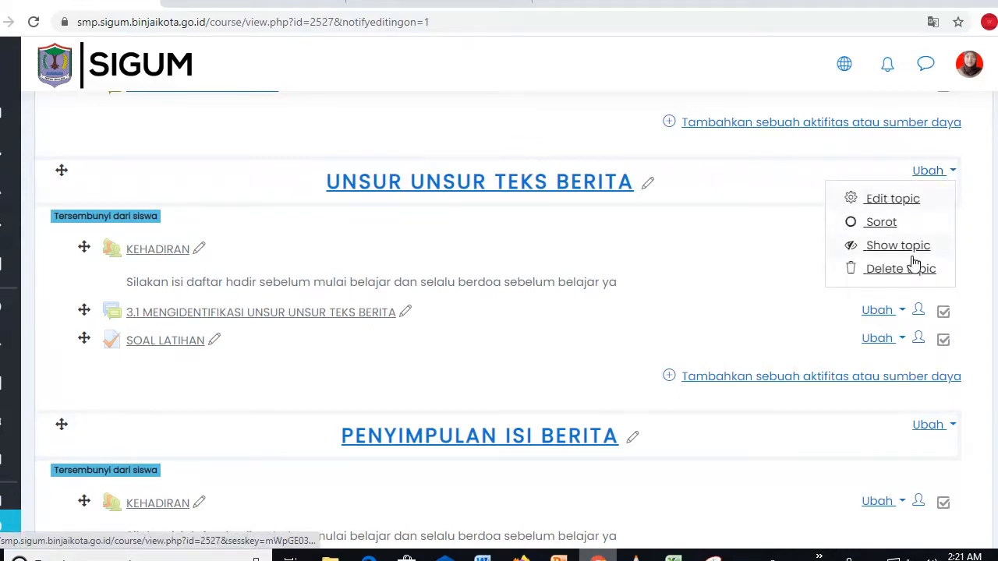
{"action": "left_click", "coordinate": [899, 246]}
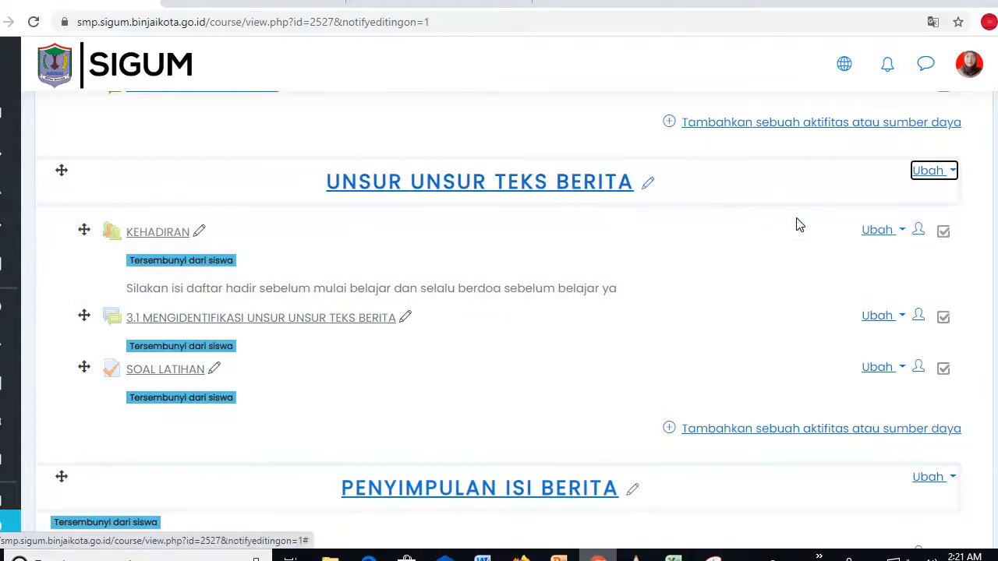
{"action": "left_click", "coordinate": [902, 233]}
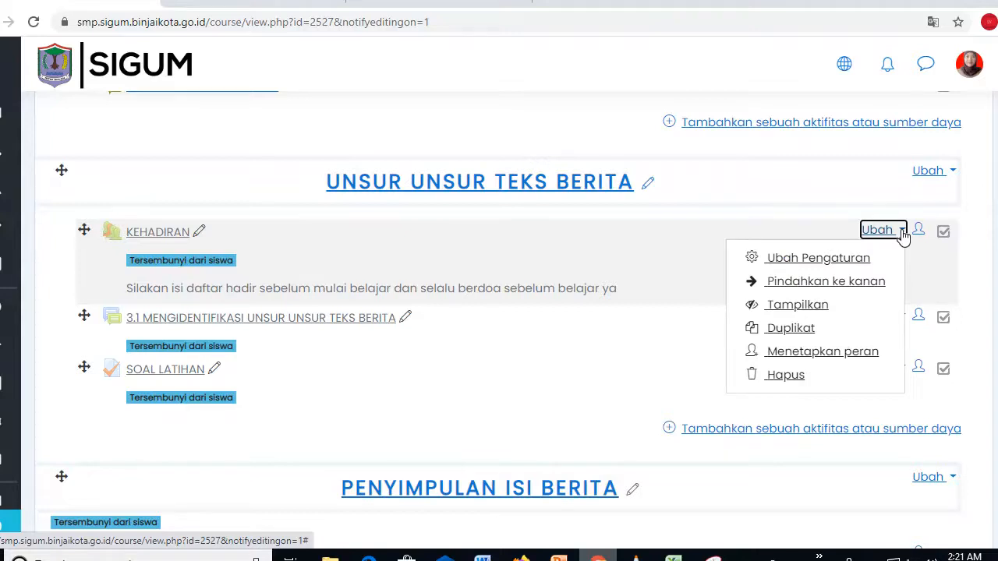
{"action": "left_click", "coordinate": [798, 304]}
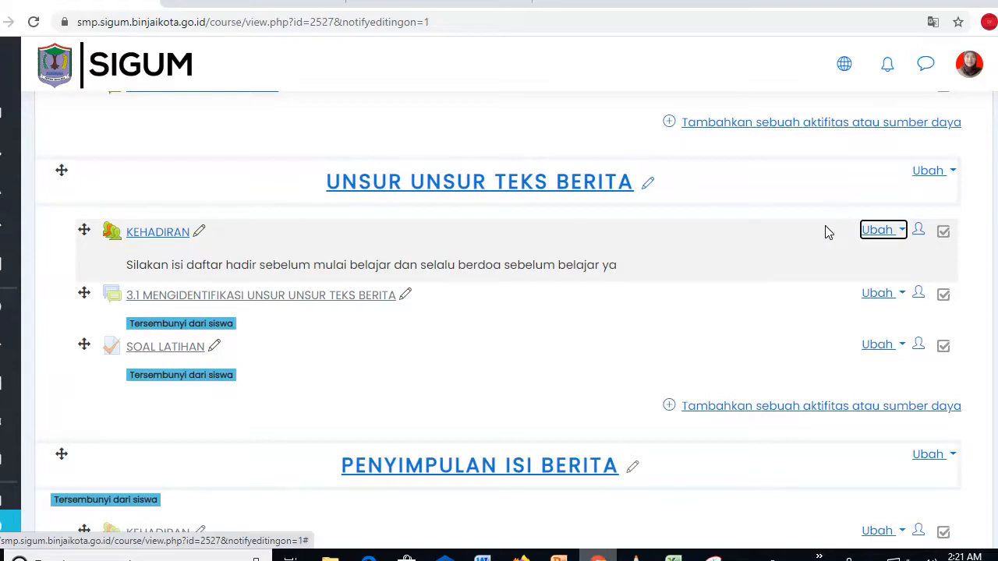
Hide the KEHADIRAN activity and the whole UNSUR UNSUR TEKS BERITA topic from students again.
{"action": "left_click", "coordinate": [901, 231]}
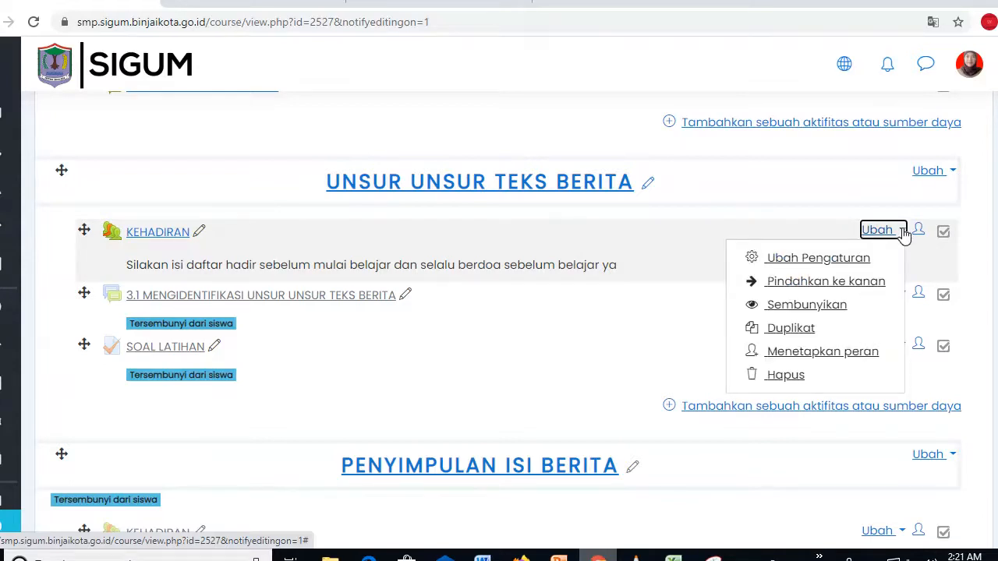
{"action": "left_click", "coordinate": [835, 306]}
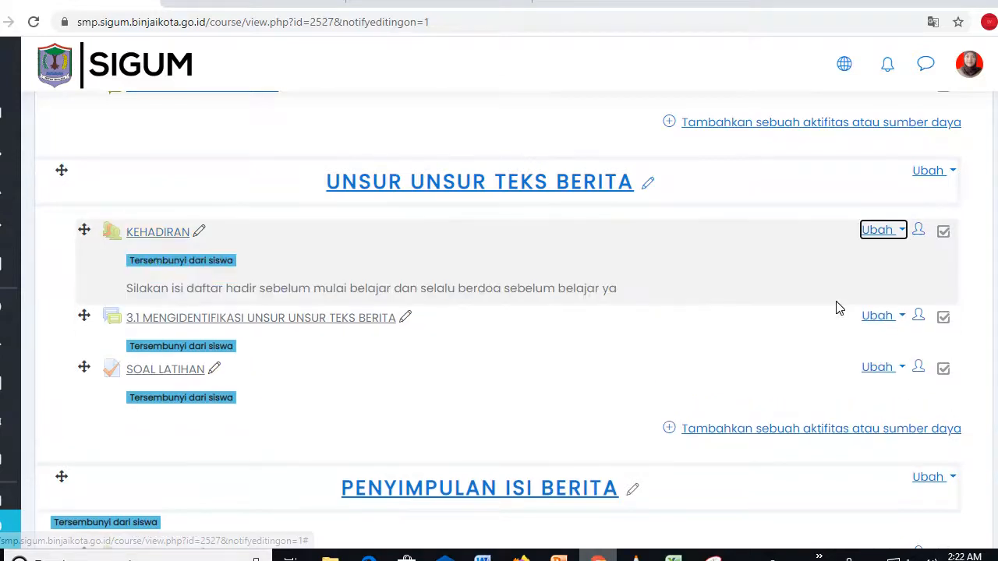
{"action": "left_click", "coordinate": [955, 171]}
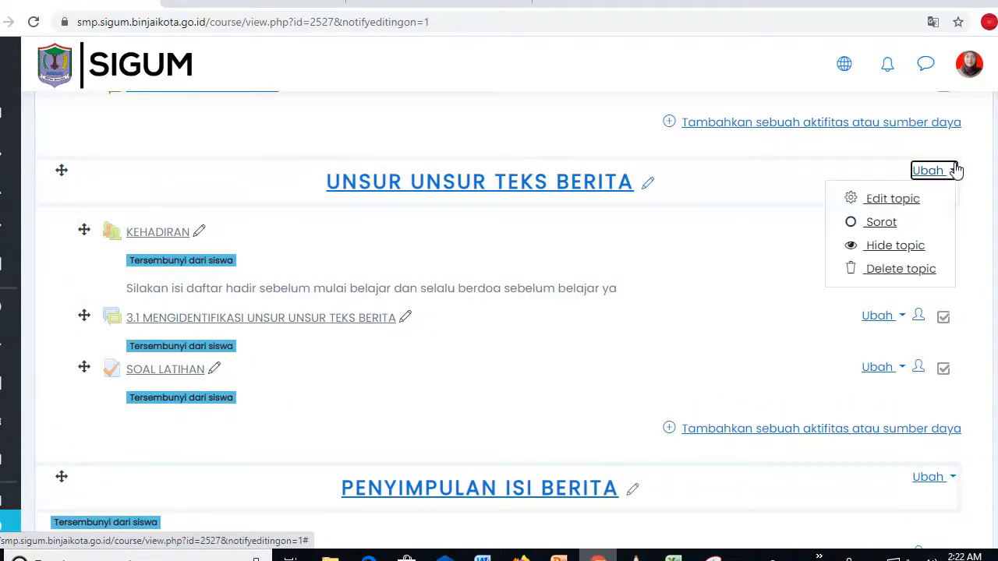
{"action": "left_click", "coordinate": [893, 247]}
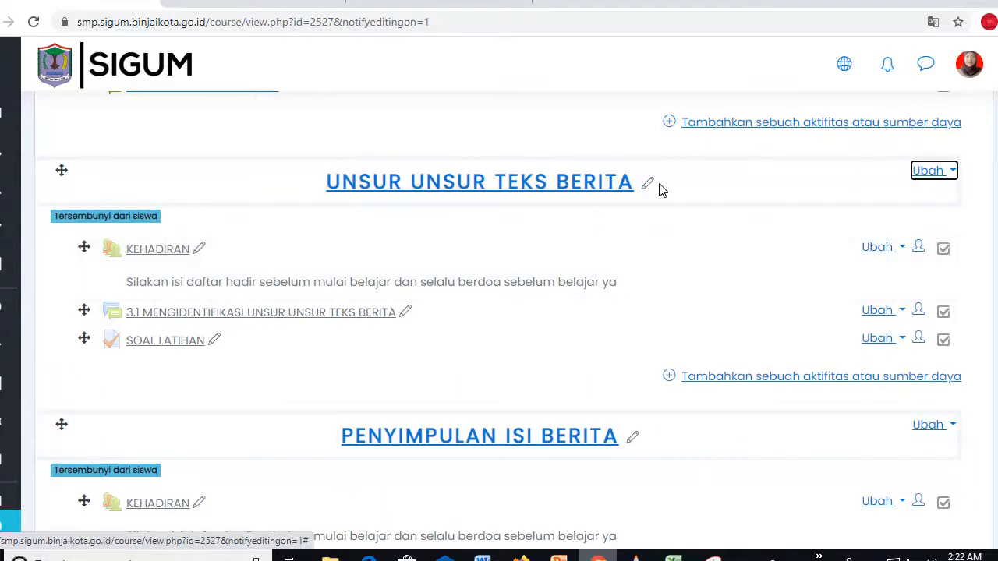
{"action": "left_click_drag", "start_coordinate": [971, 152], "coordinate": [938, 96]}
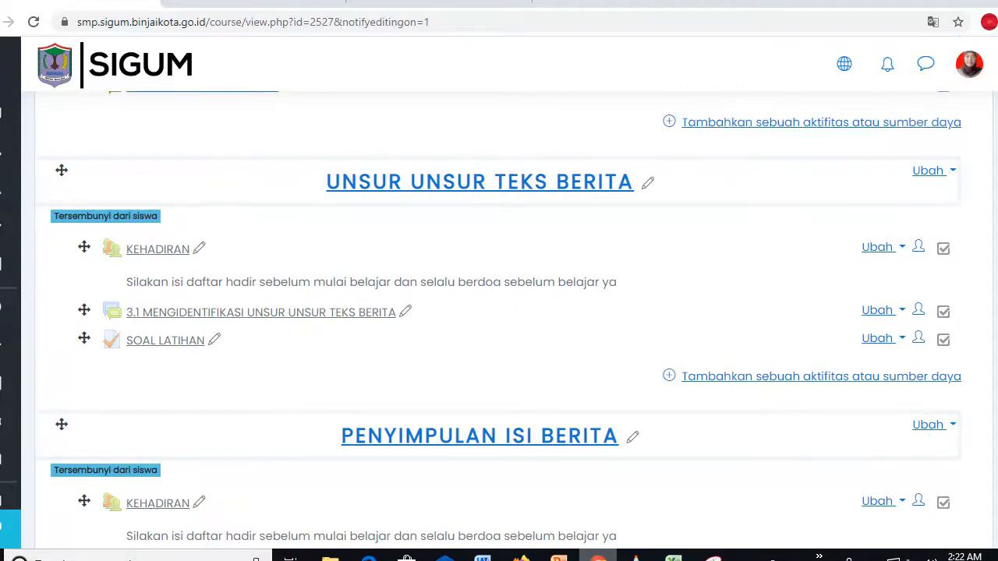
{"action": "scroll", "coordinate": [499, 312], "scroll_direction": "up", "scroll_amount": 3}
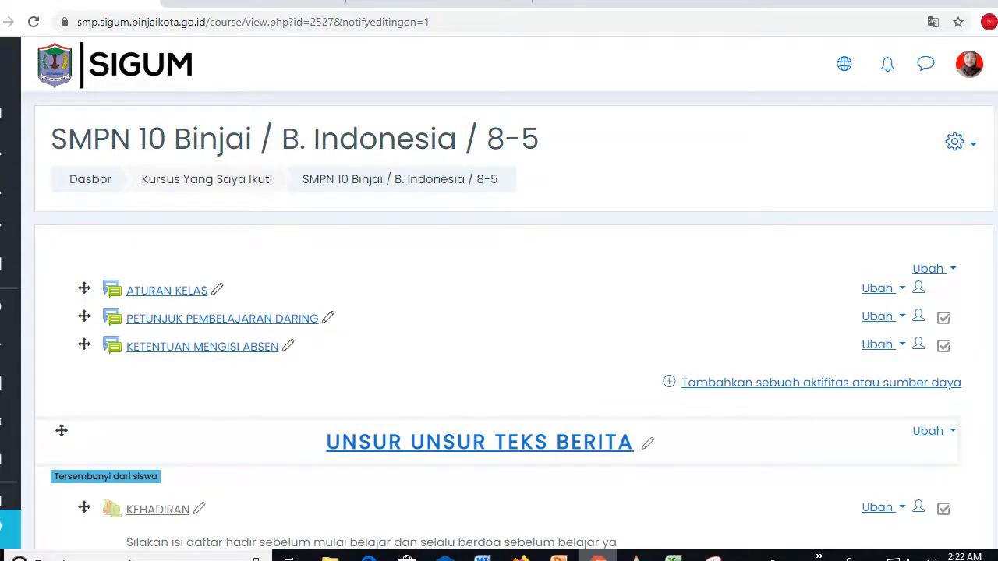
{"action": "scroll", "coordinate": [499, 312], "scroll_direction": "down", "scroll_amount": 1}
{"action": "scroll", "coordinate": [499, 312], "scroll_direction": "down", "scroll_amount": 3}
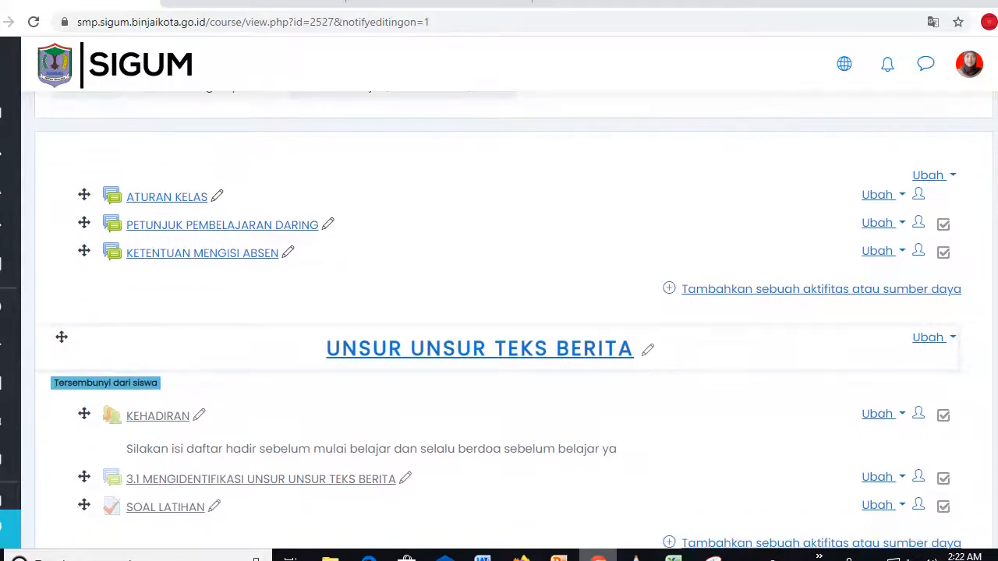
{"action": "scroll", "coordinate": [499, 311], "scroll_direction": "down", "scroll_amount": 1}
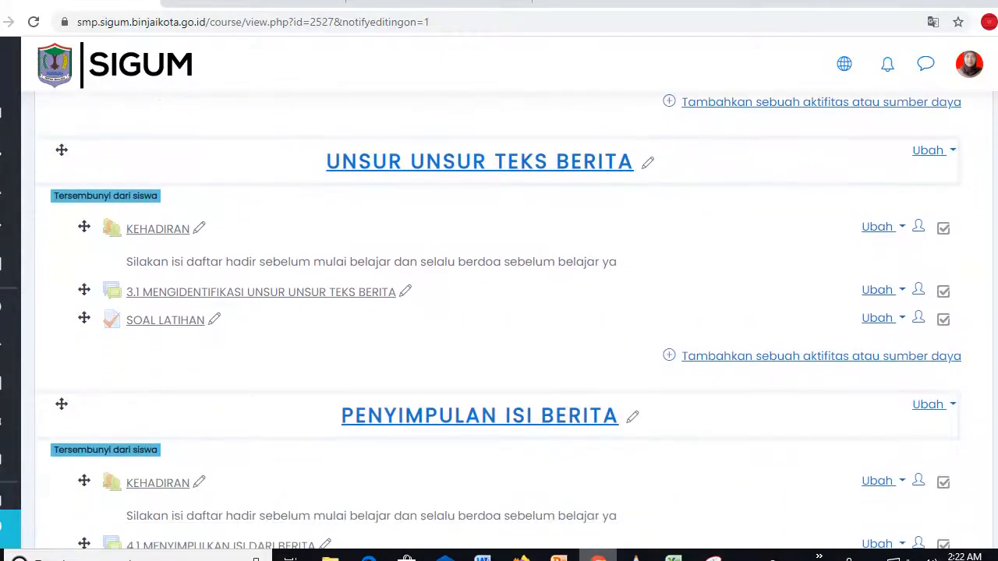
Review the UNSUR UNSUR TEKS BERITA and PENYIMPULAN ISI BERITA topics and check their student visibility.
{"action": "scroll", "coordinate": [499, 320], "scroll_direction": "up", "scroll_amount": 1}
{"action": "scroll", "coordinate": [499, 319], "scroll_direction": "down", "scroll_amount": 1}
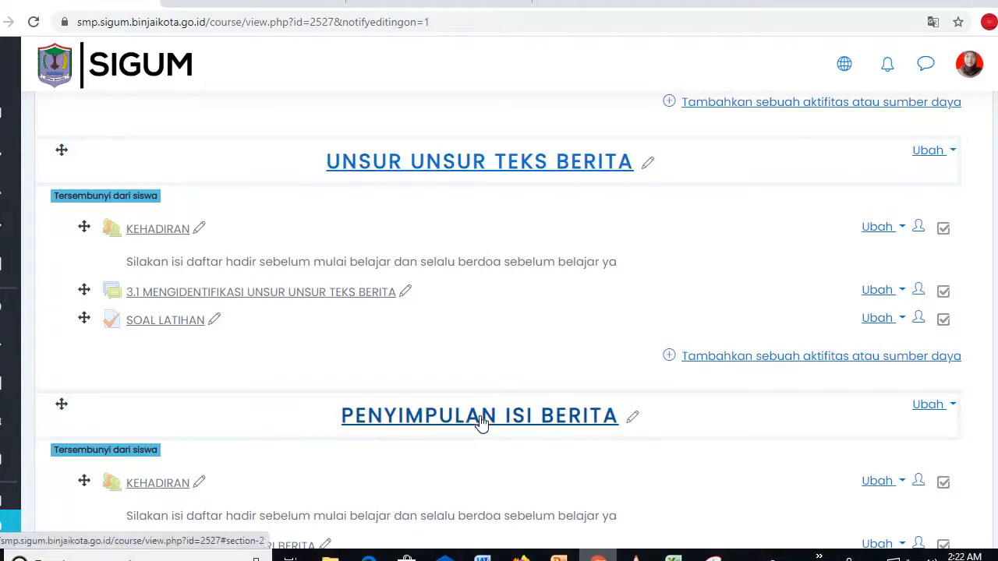
{"action": "scroll", "coordinate": [479, 421], "scroll_direction": "down", "scroll_amount": 2}
{"action": "scroll", "coordinate": [478, 421], "scroll_direction": "down", "scroll_amount": 2}
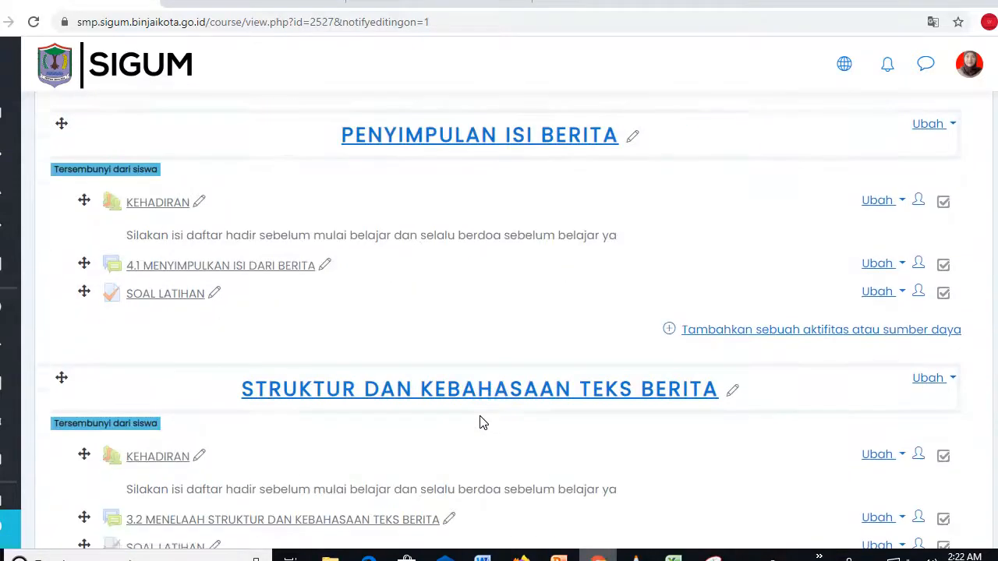
{"action": "scroll", "coordinate": [479, 421], "scroll_direction": "up", "scroll_amount": 5}
{"action": "scroll", "coordinate": [481, 422], "scroll_direction": "up", "scroll_amount": 2}
{"action": "scroll", "coordinate": [482, 422], "scroll_direction": "down", "scroll_amount": 2}
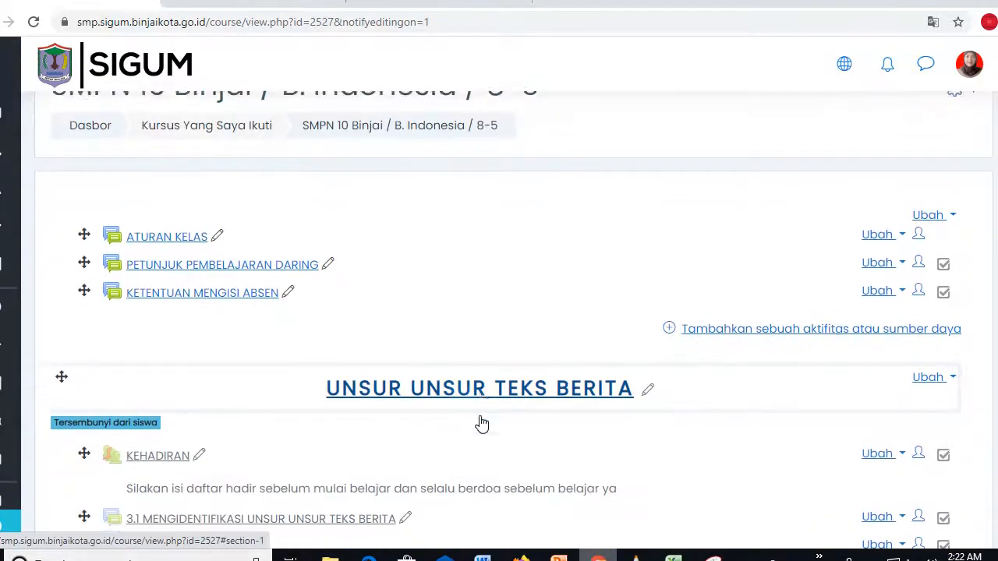
{"action": "scroll", "coordinate": [480, 422], "scroll_direction": "down", "scroll_amount": 1}
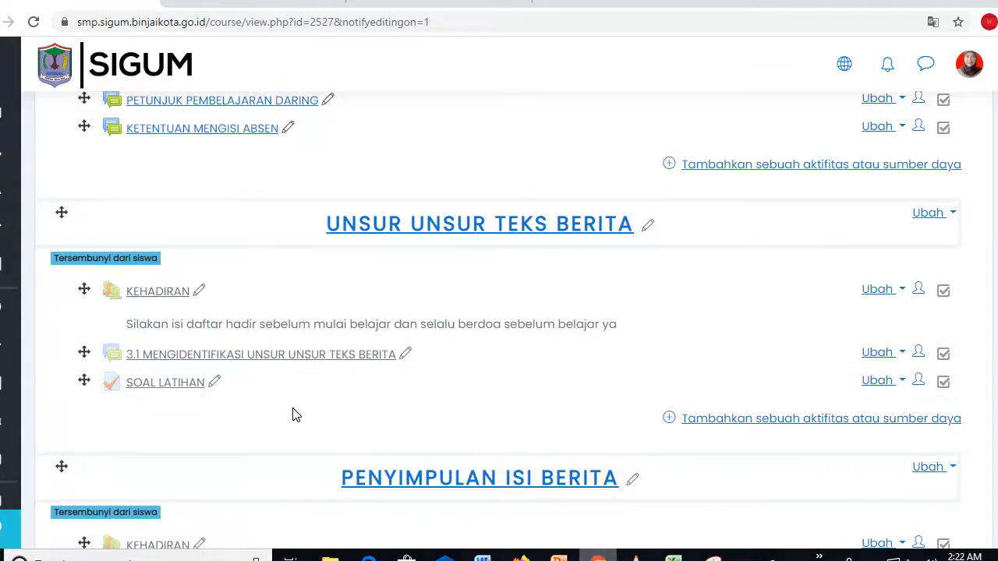
{"action": "scroll", "coordinate": [292, 415], "scroll_direction": "down", "scroll_amount": 3}
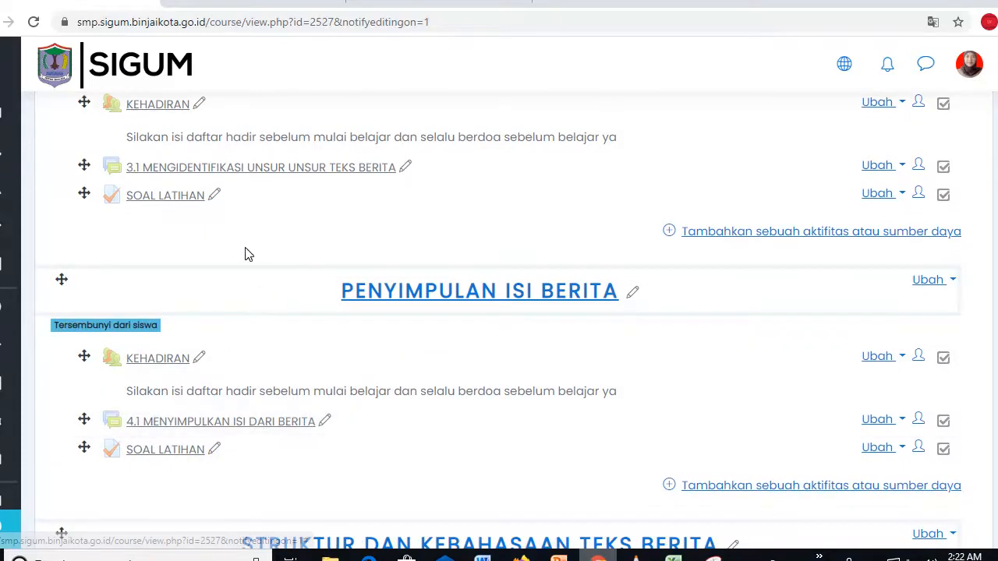
{"action": "scroll", "coordinate": [243, 251], "scroll_direction": "up", "scroll_amount": 2}
{"action": "scroll", "coordinate": [243, 250], "scroll_direction": "up", "scroll_amount": 3}
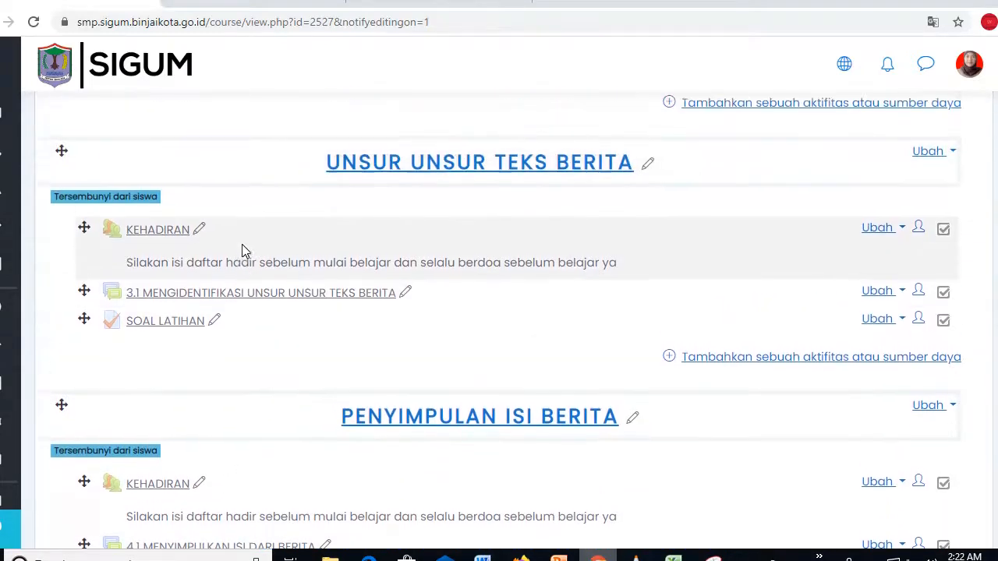
{"action": "scroll", "coordinate": [242, 250], "scroll_direction": "down", "scroll_amount": 1}
{"action": "scroll", "coordinate": [242, 251], "scroll_direction": "up", "scroll_amount": 1}
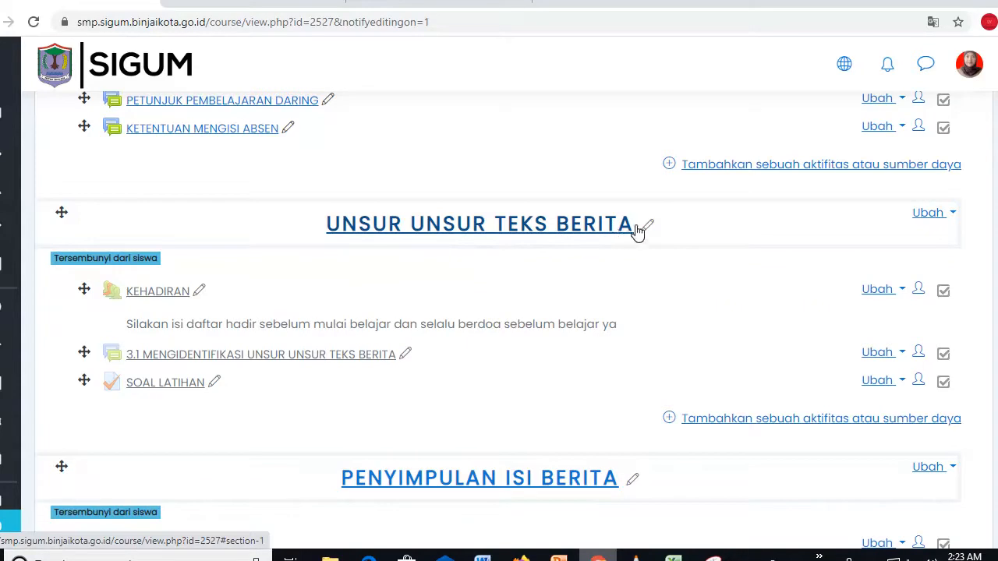
{"action": "scroll", "coordinate": [499, 311], "scroll_direction": "up", "scroll_amount": 3}
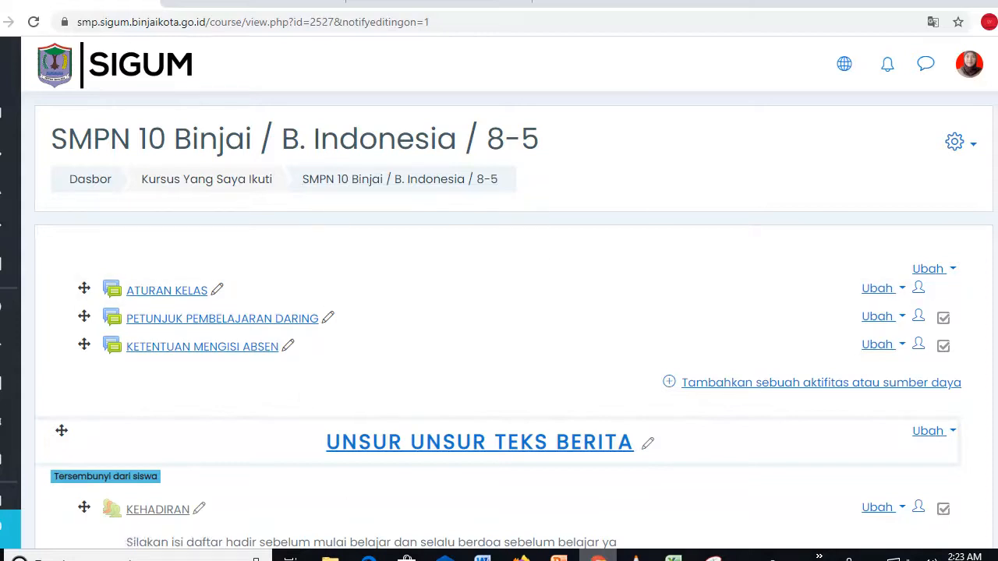
Look through the remaining course topics down to MENULIS PUISI and check each one's activities and visibility.
{"action": "scroll", "coordinate": [499, 311], "scroll_direction": "down", "scroll_amount": 8}
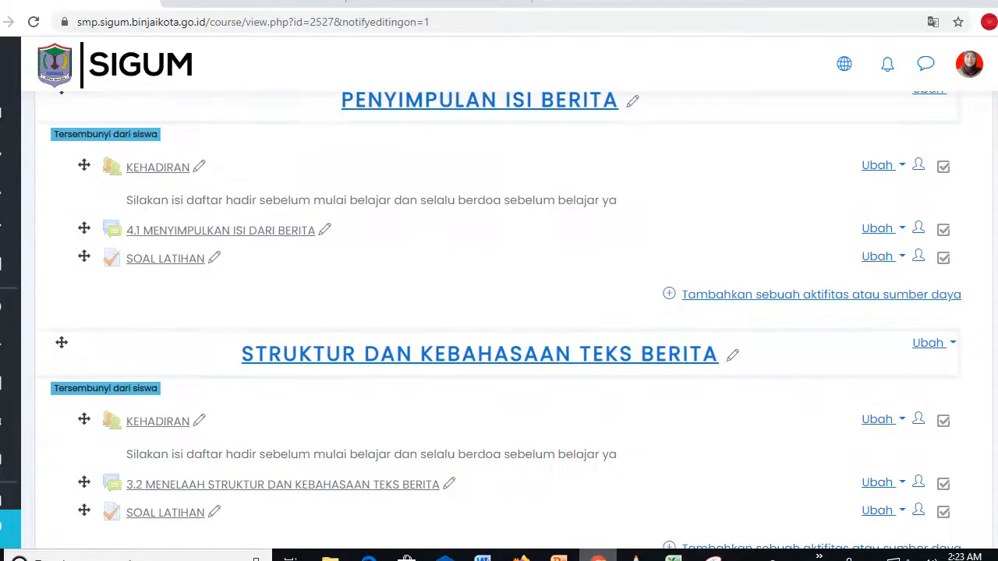
{"action": "scroll", "coordinate": [499, 312], "scroll_direction": "down", "scroll_amount": 2}
{"action": "scroll", "coordinate": [499, 312], "scroll_direction": "down", "scroll_amount": 4}
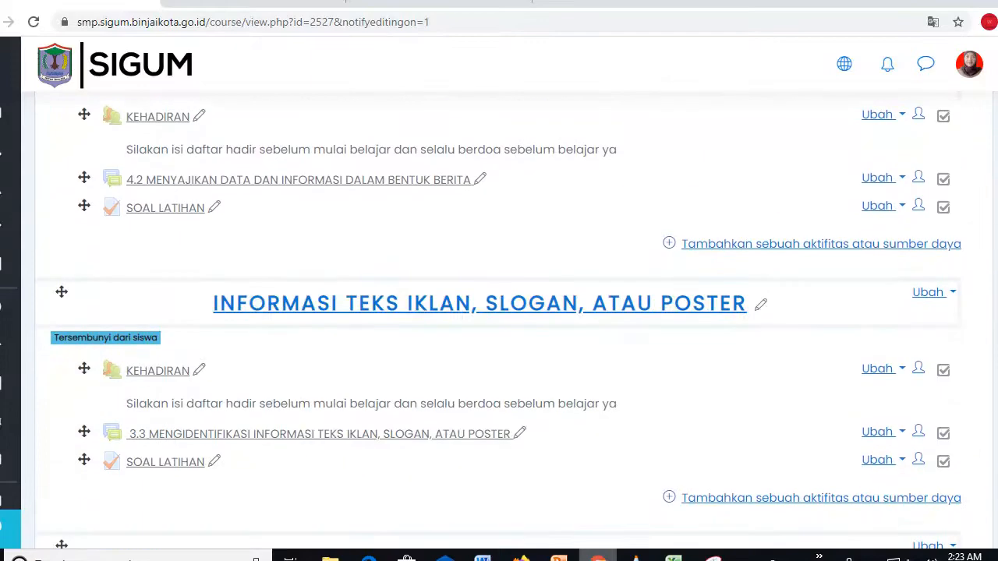
{"action": "scroll", "coordinate": [995, 287], "scroll_direction": "down", "scroll_amount": 13}
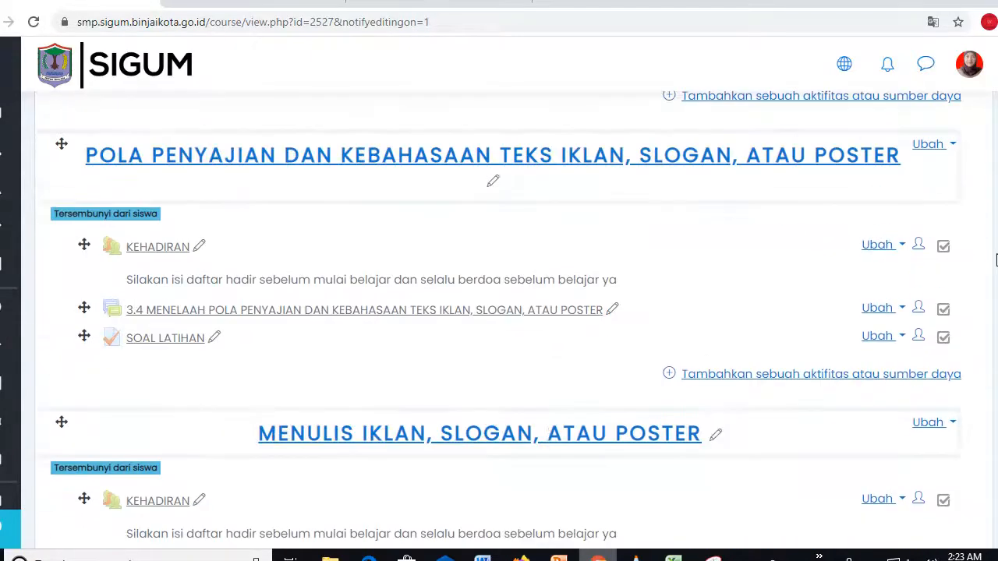
{"action": "scroll", "coordinate": [996, 287], "scroll_direction": "down", "scroll_amount": 8}
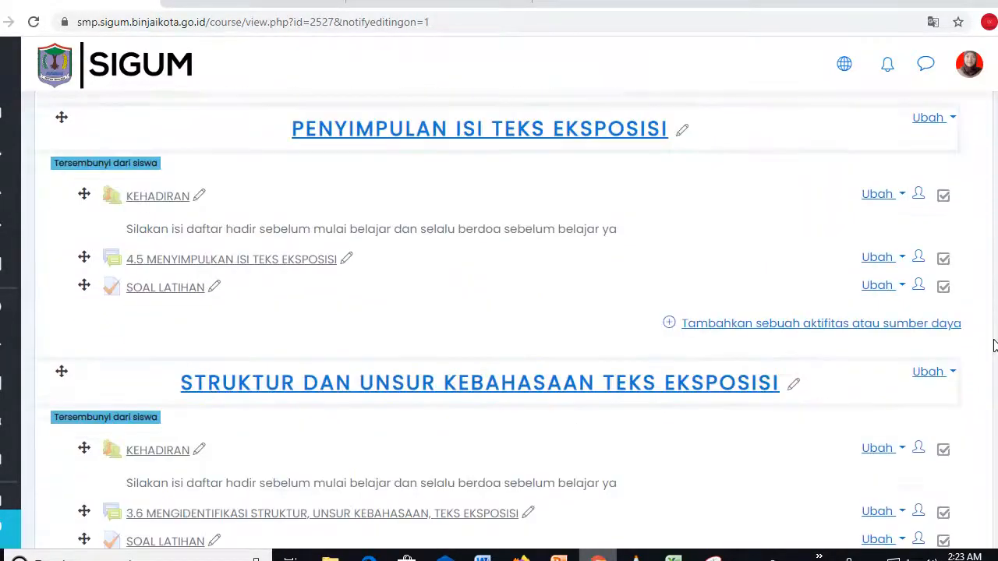
{"action": "scroll", "coordinate": [994, 347], "scroll_direction": "down", "scroll_amount": 9}
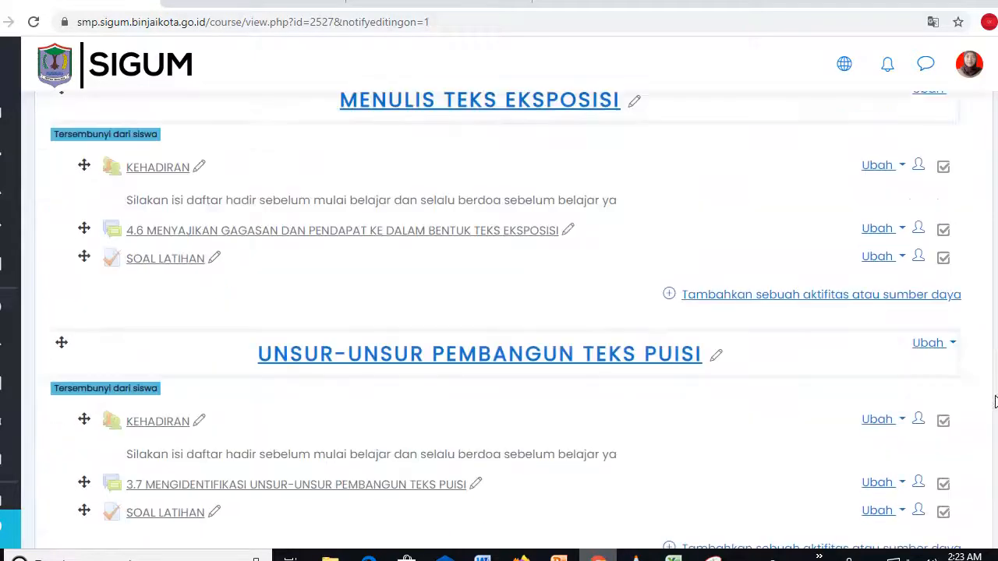
{"action": "scroll", "coordinate": [996, 416], "scroll_direction": "down", "scroll_amount": 10}
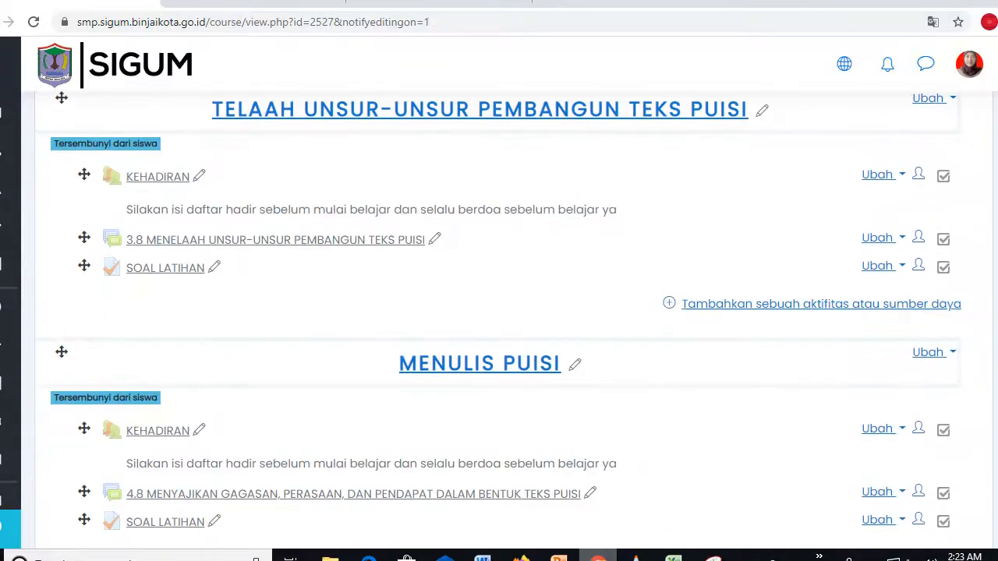
{"action": "scroll", "coordinate": [996, 416], "scroll_direction": "down", "scroll_amount": 1}
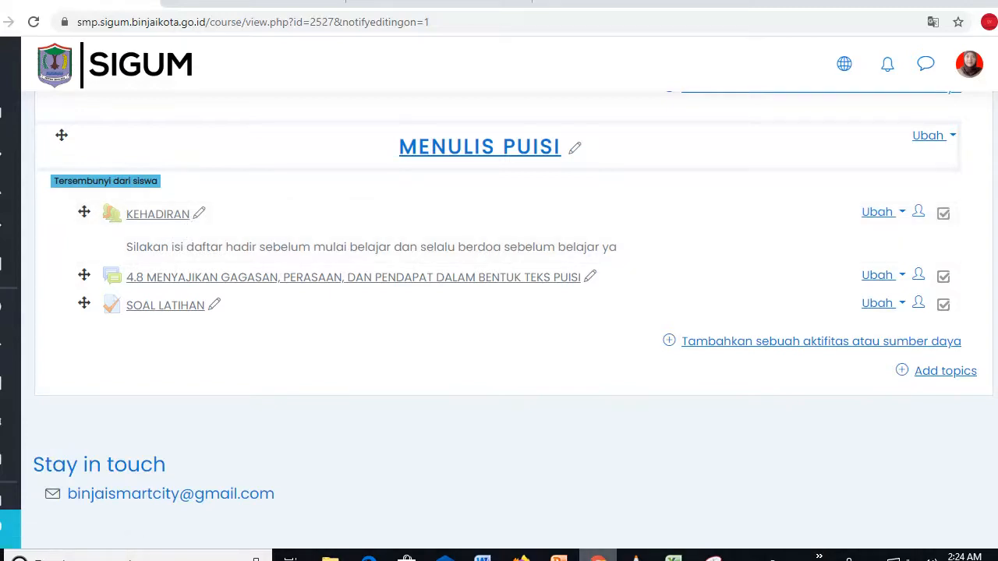
Return to the dashboard and open the SMPN 10 Binjai / B. Indonesia / 8-6 course.
{"action": "scroll", "coordinate": [499, 319], "scroll_direction": "up", "scroll_amount": 20}
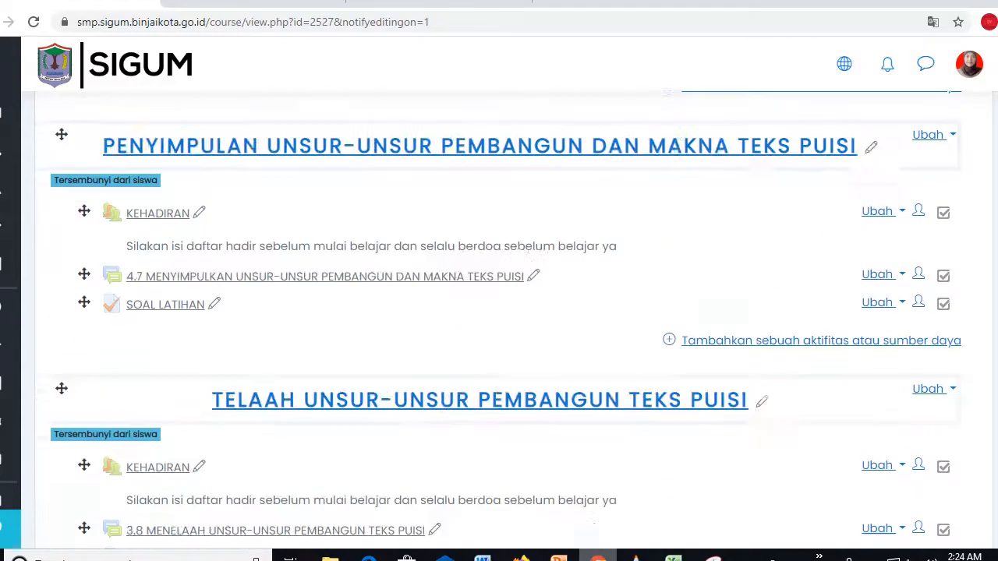
{"action": "scroll", "coordinate": [499, 320], "scroll_direction": "up", "scroll_amount": 5}
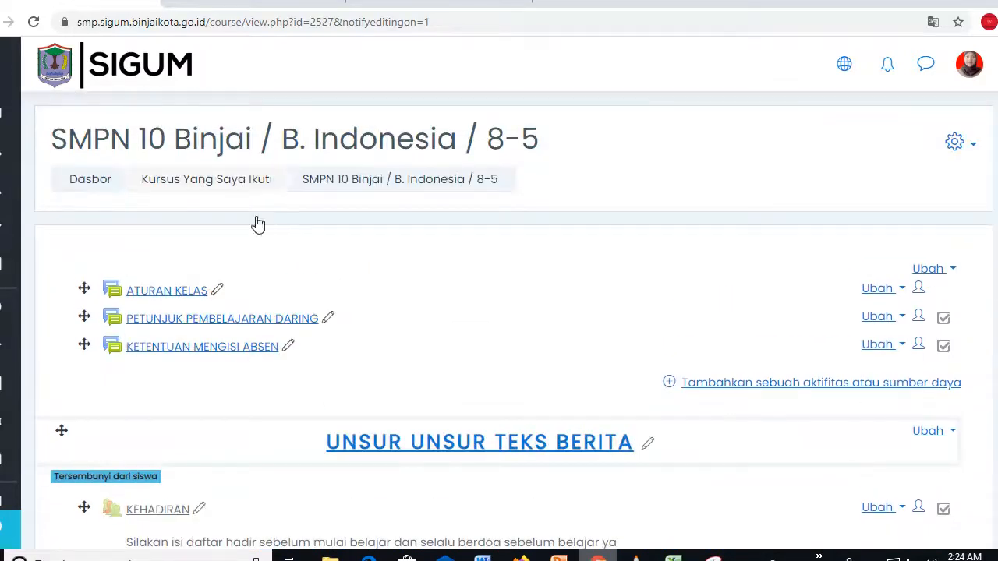
{"action": "left_click", "coordinate": [83, 186]}
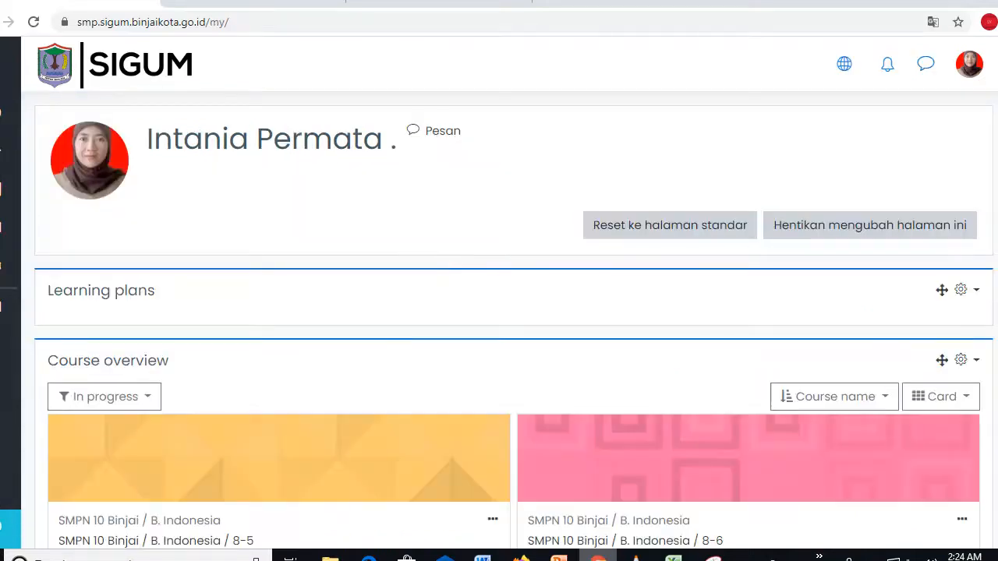
{"action": "scroll", "coordinate": [622, 307], "scroll_direction": "down", "scroll_amount": 2}
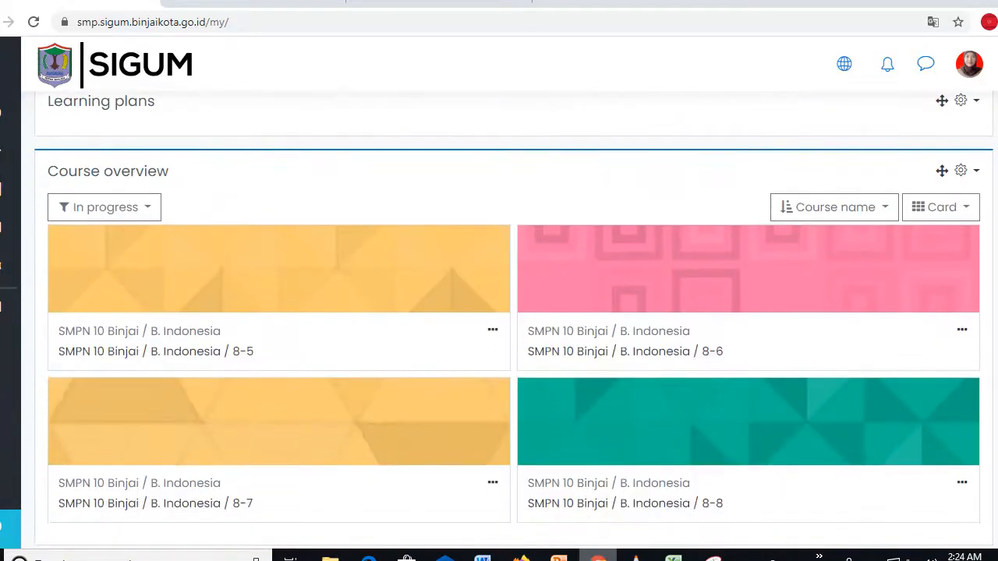
{"action": "left_click", "coordinate": [595, 353]}
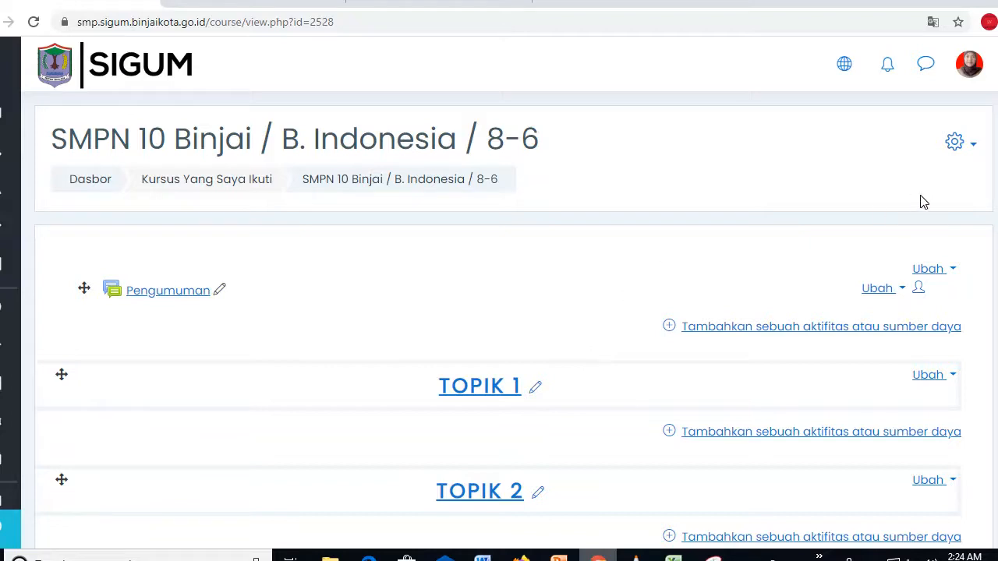
Start an import into the 8-6 course with SMPN 10 Binjai / B. Indonesia / 8-5 as the source course.
{"action": "left_click", "coordinate": [956, 145]}
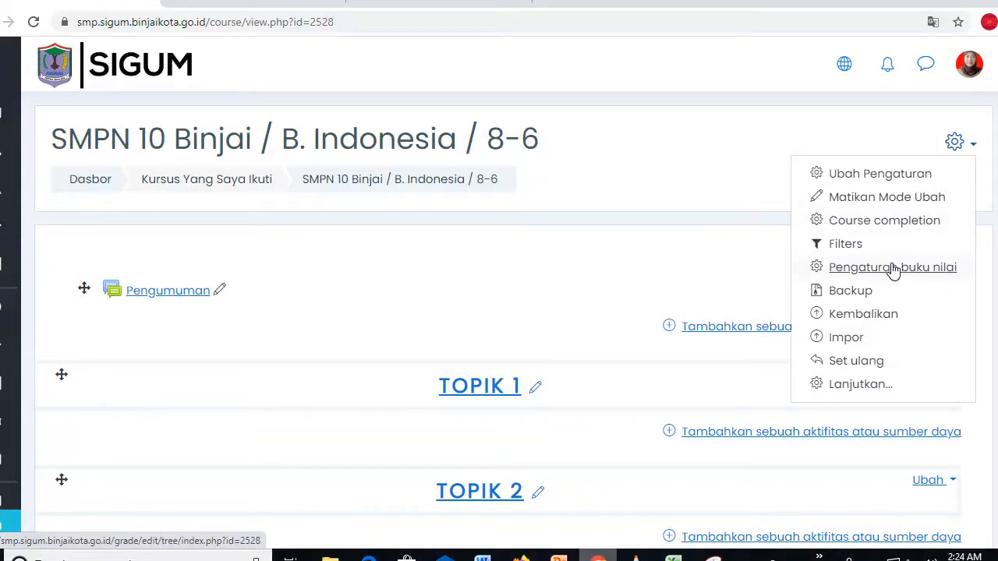
{"action": "left_click", "coordinate": [839, 345]}
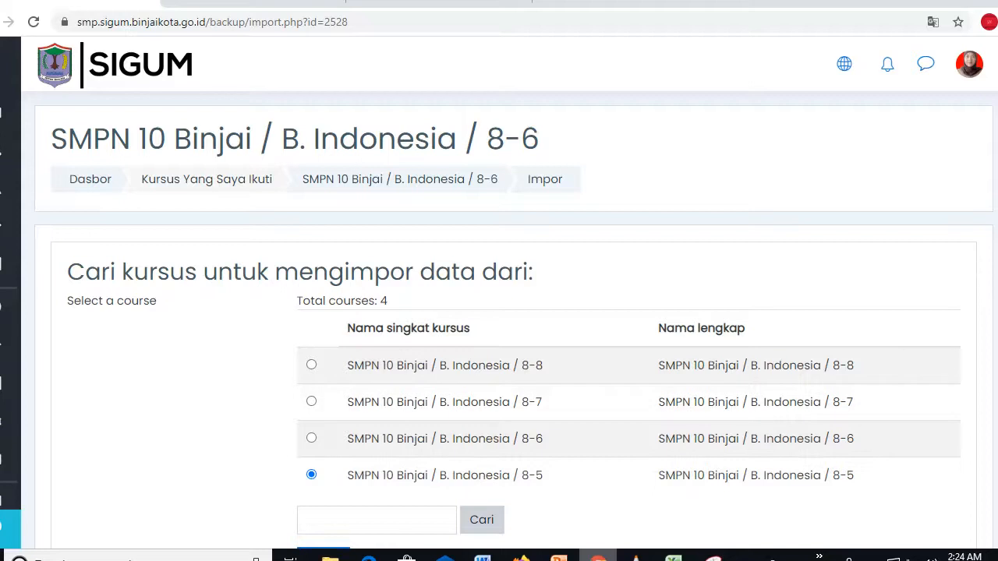
{"action": "scroll", "coordinate": [499, 312], "scroll_direction": "down", "scroll_amount": 2}
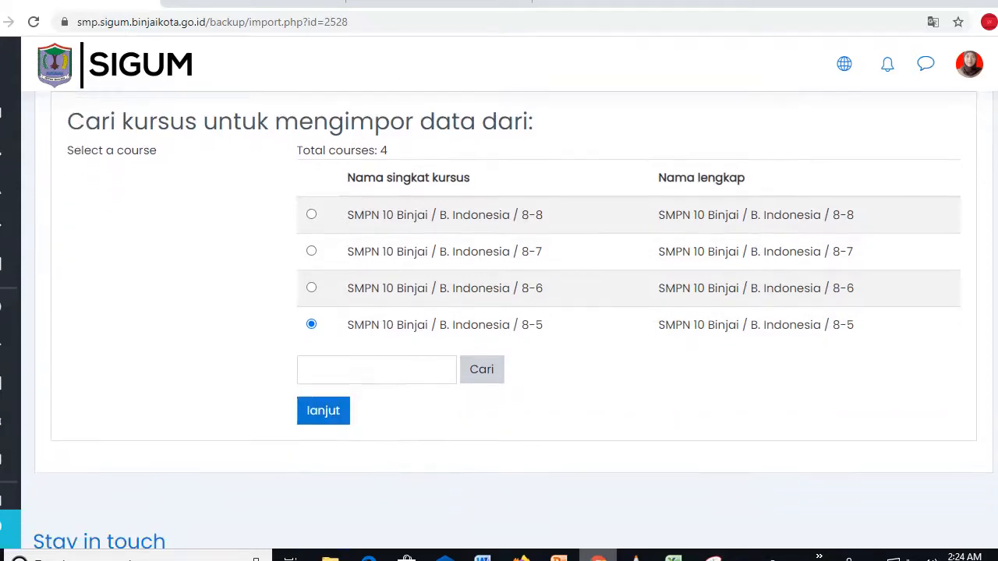
{"action": "left_click", "coordinate": [318, 414]}
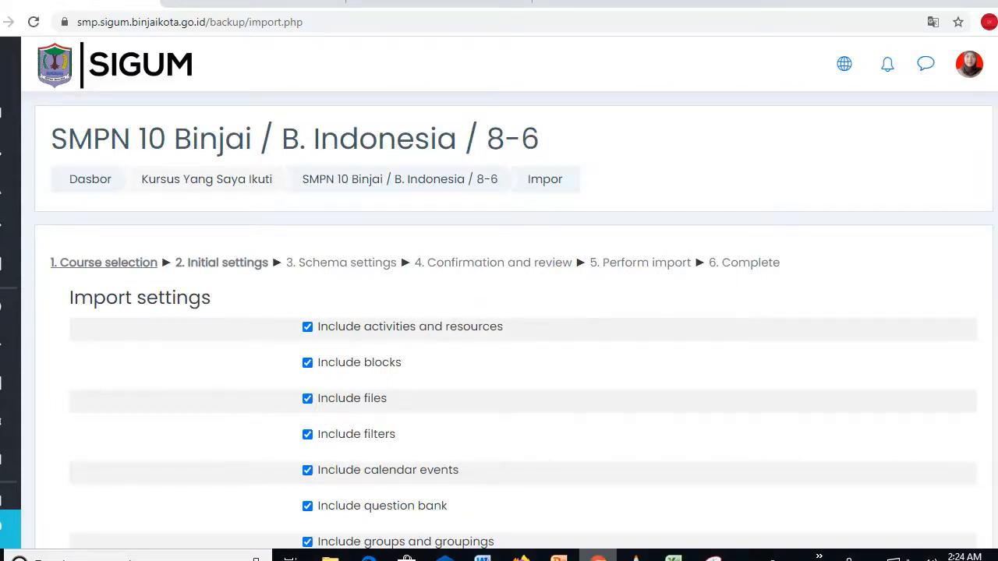
Review the initial import settings, keep every content type included, and continue to the schema settings.
{"action": "scroll", "coordinate": [514, 319], "scroll_direction": "down", "scroll_amount": 1}
{"action": "scroll", "coordinate": [514, 319], "scroll_direction": "down", "scroll_amount": 1}
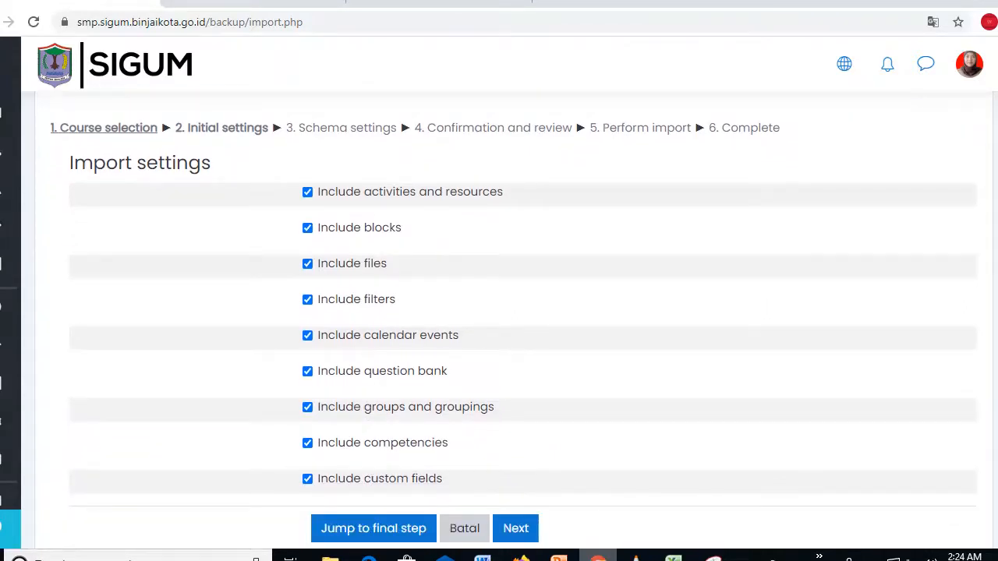
{"action": "scroll", "coordinate": [514, 319], "scroll_direction": "down", "scroll_amount": 2}
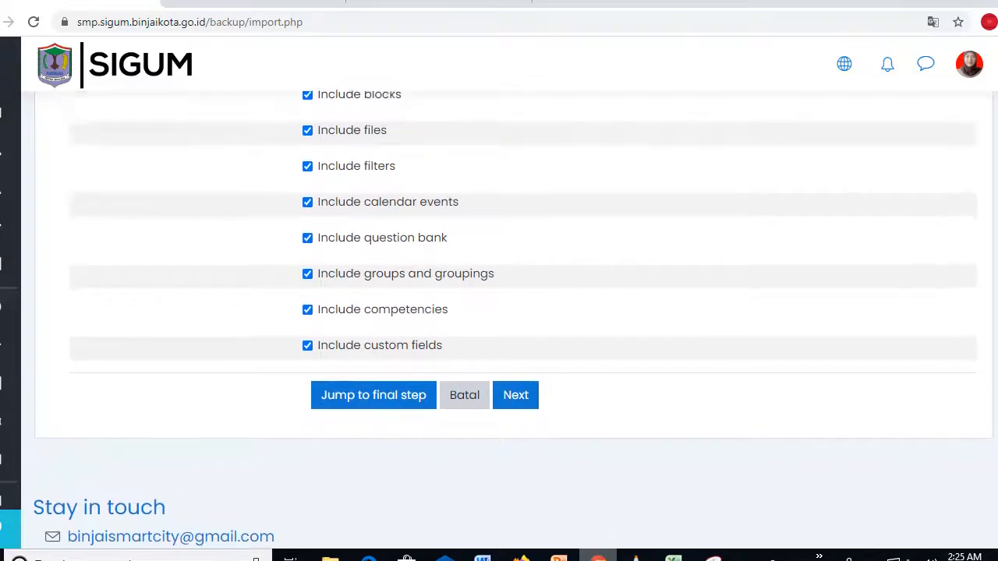
{"action": "scroll", "coordinate": [514, 319], "scroll_direction": "up", "scroll_amount": 4}
{"action": "scroll", "coordinate": [513, 320], "scroll_direction": "down", "scroll_amount": 3}
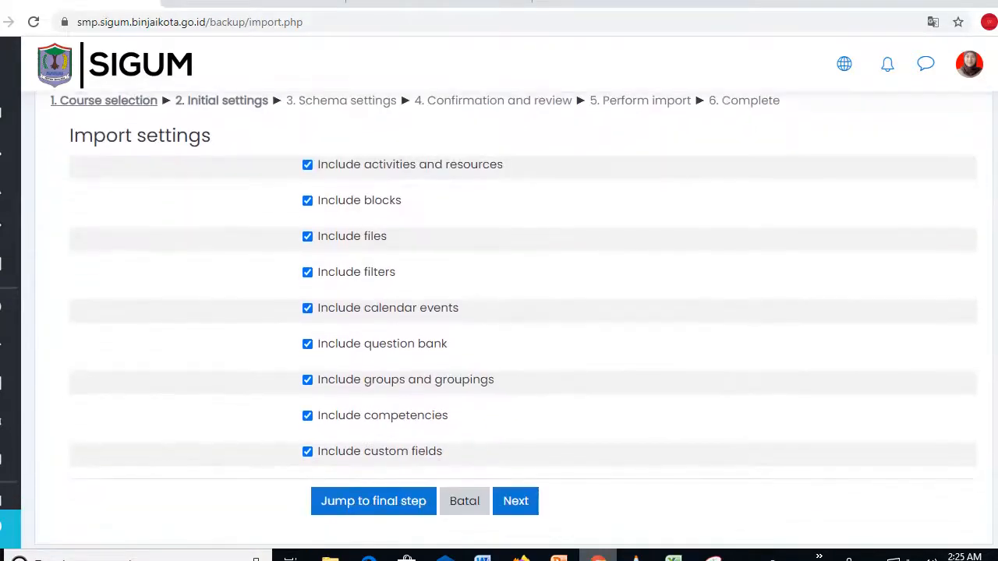
{"action": "scroll", "coordinate": [514, 319], "scroll_direction": "up", "scroll_amount": 3}
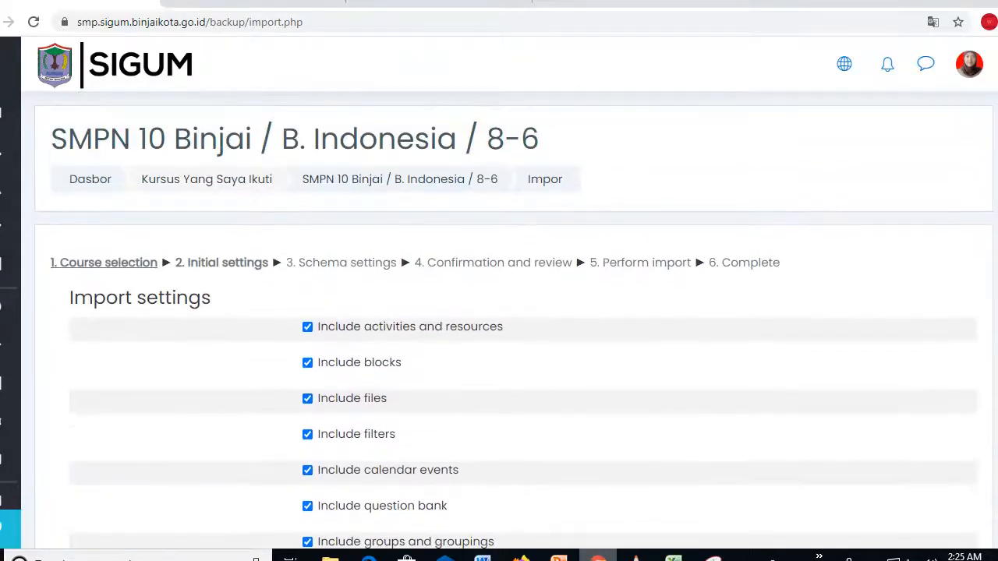
{"action": "scroll", "coordinate": [514, 318], "scroll_direction": "down", "scroll_amount": 4}
{"action": "scroll", "coordinate": [514, 319], "scroll_direction": "up", "scroll_amount": 2}
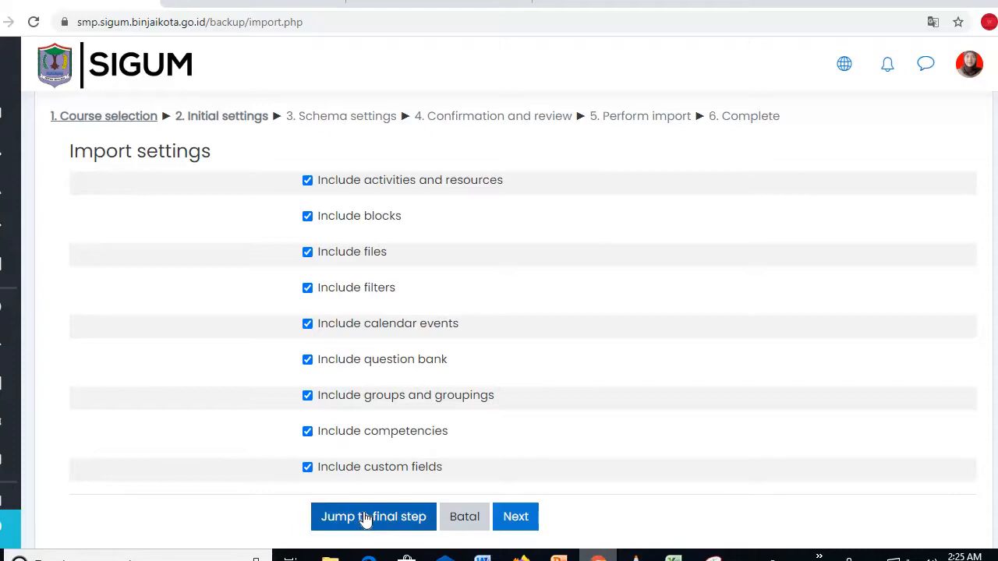
{"action": "left_click", "coordinate": [529, 520]}
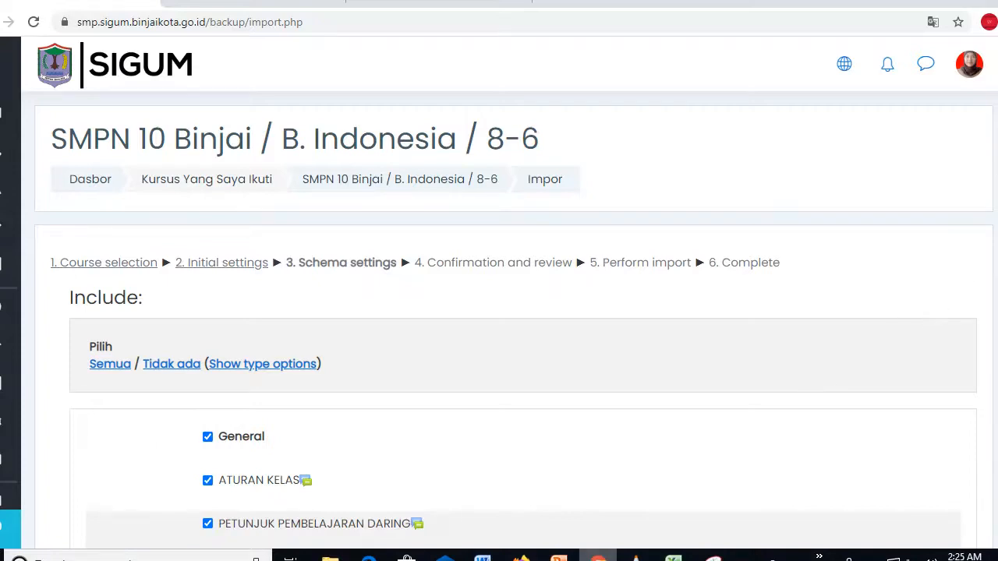
Keep all topics and activities, from General through MENULIS PUISI, included in the import and continue to confirmation and review.
{"action": "scroll", "coordinate": [499, 312], "scroll_direction": "down", "scroll_amount": 15}
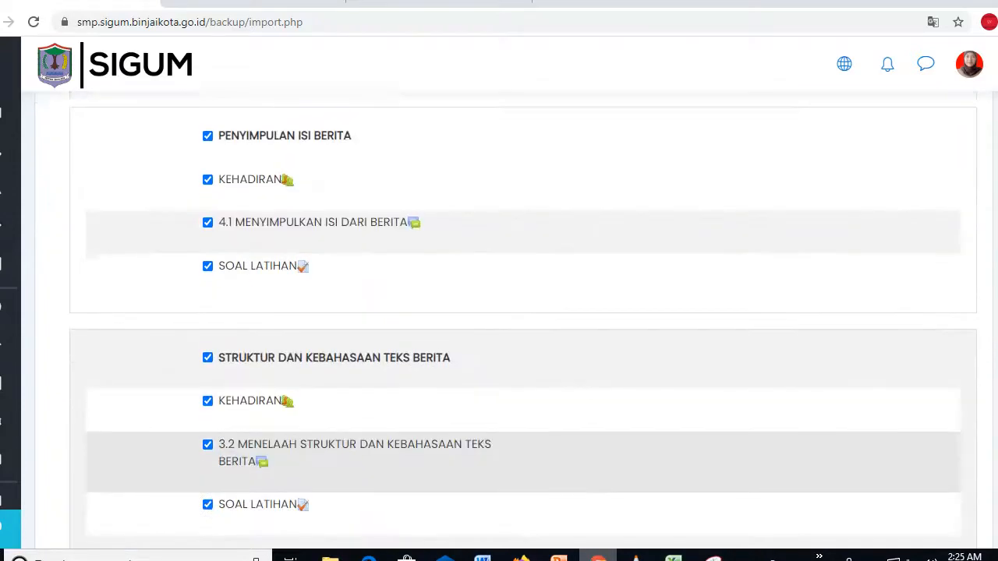
{"action": "scroll", "coordinate": [499, 311], "scroll_direction": "down", "scroll_amount": 20}
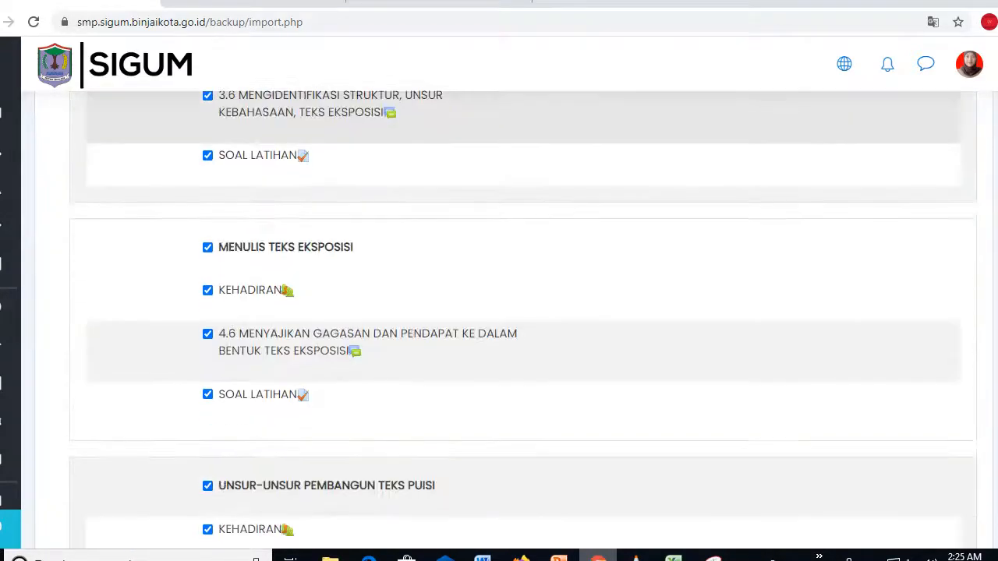
{"action": "scroll", "coordinate": [499, 312], "scroll_direction": "down", "scroll_amount": 1}
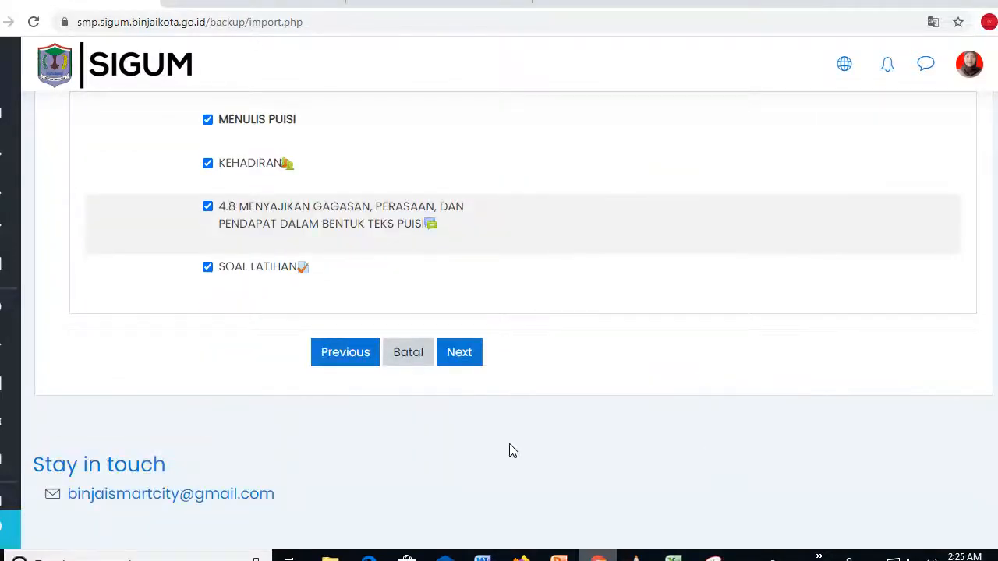
{"action": "left_click", "coordinate": [463, 354]}
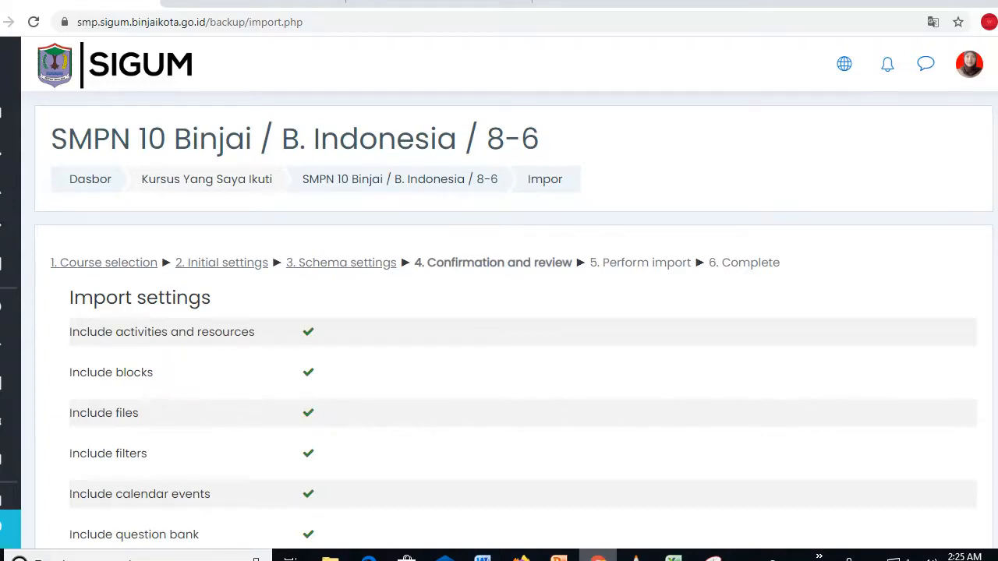
Review the import summary, perform the import into the 8-6 course, and return to the course page.
{"action": "scroll", "coordinate": [499, 328], "scroll_direction": "down", "scroll_amount": 20}
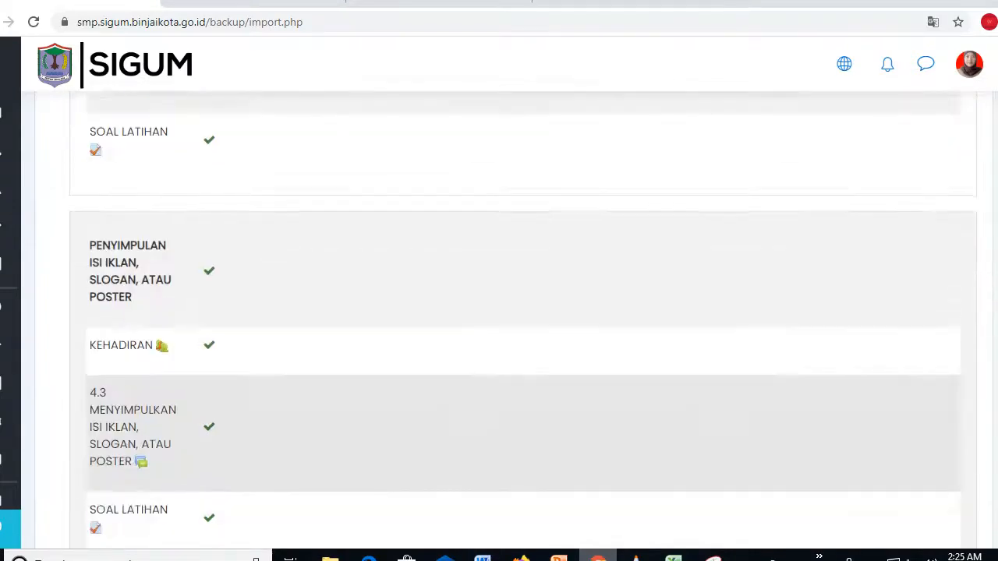
{"action": "scroll", "coordinate": [499, 327], "scroll_direction": "down", "scroll_amount": 20}
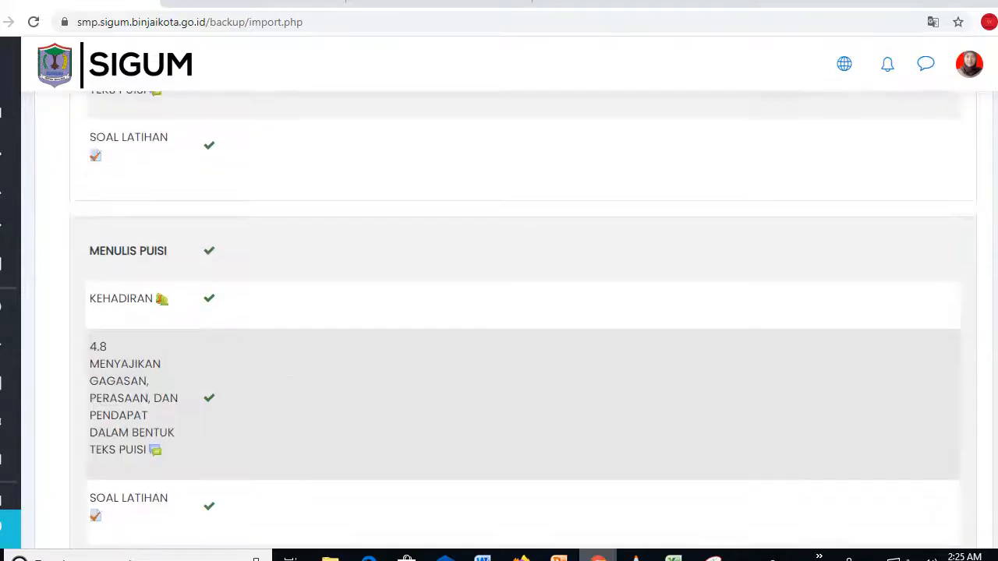
{"action": "scroll", "coordinate": [499, 327], "scroll_direction": "down", "scroll_amount": 4}
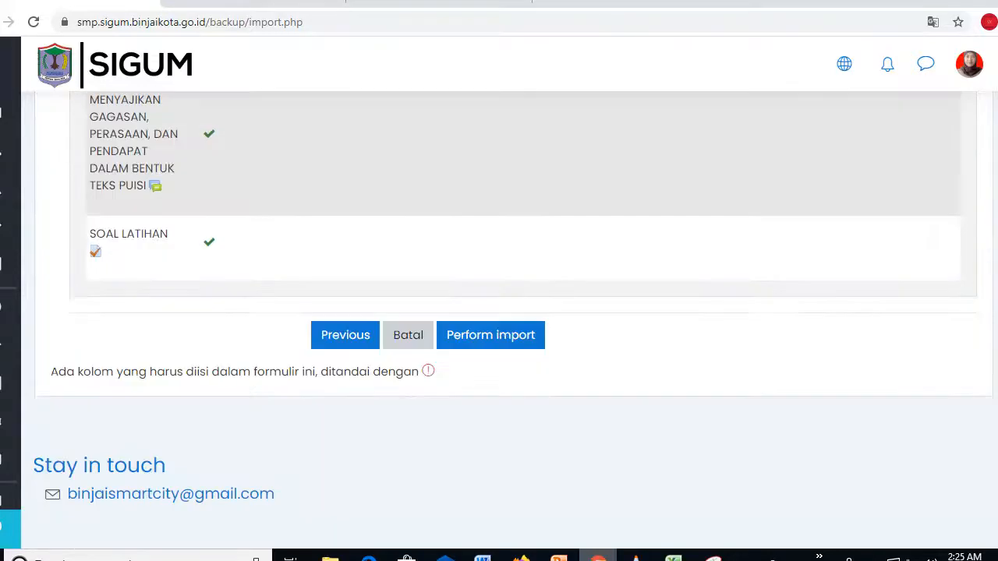
{"action": "left_click", "coordinate": [492, 340]}
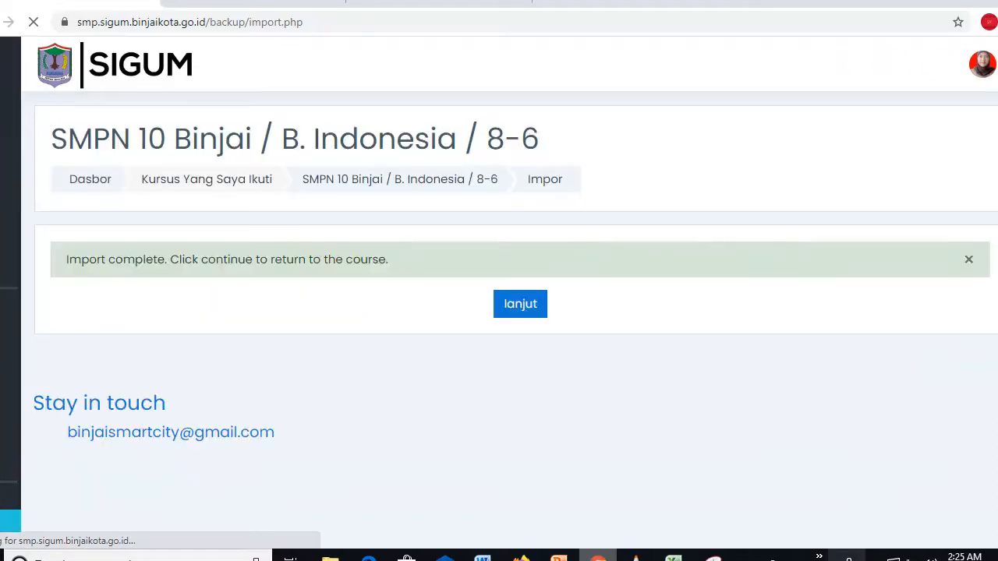
{"action": "left_click", "coordinate": [522, 310]}
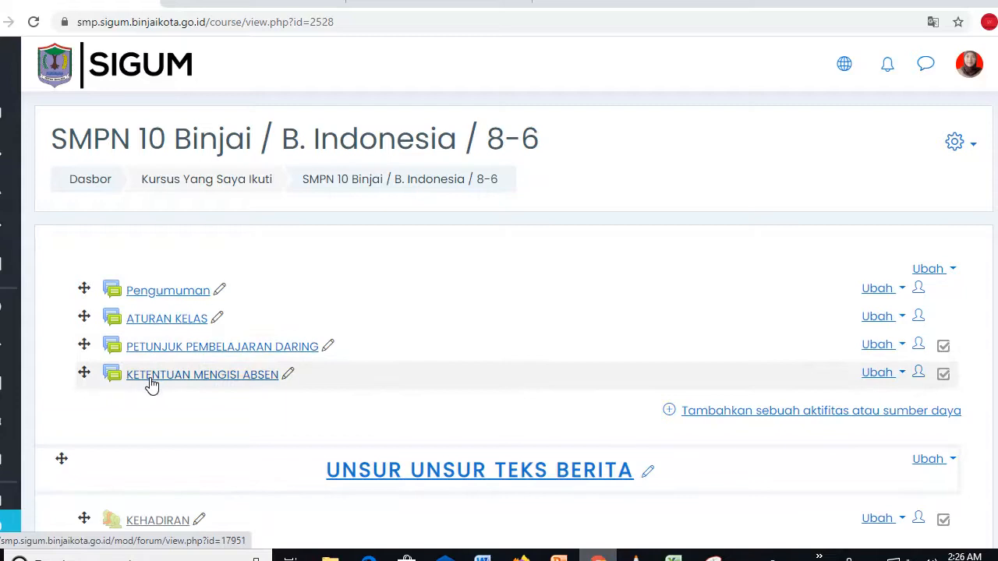
Examine the imported topics and activities in the 8-6 course, from UNSUR UNSUR TEKS BERITA through MENULIS PUISI, and their visibility to students.
{"action": "scroll", "coordinate": [499, 319], "scroll_direction": "down", "scroll_amount": 4}
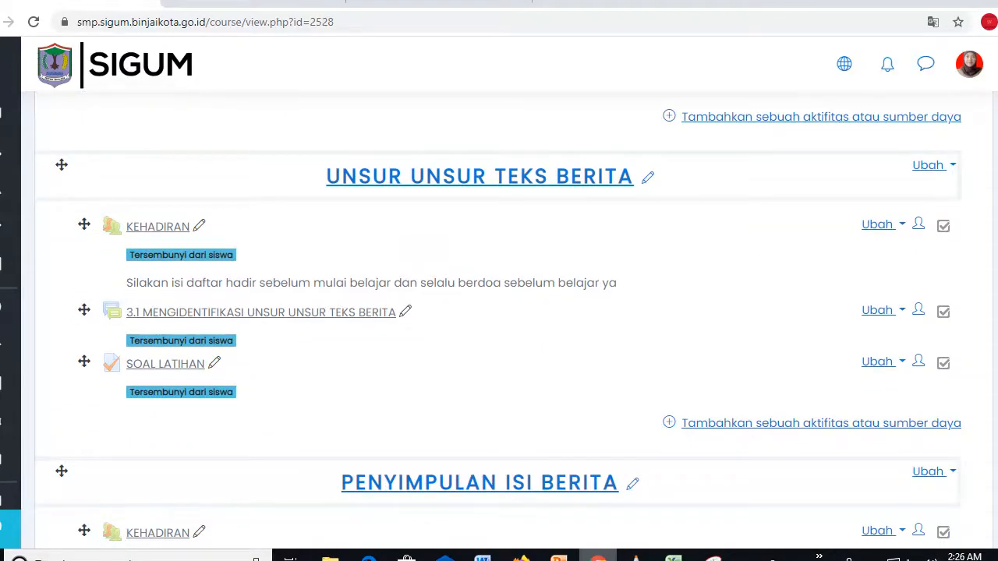
{"action": "scroll", "coordinate": [499, 320], "scroll_direction": "down", "scroll_amount": 4}
{"action": "scroll", "coordinate": [499, 319], "scroll_direction": "down", "scroll_amount": 4}
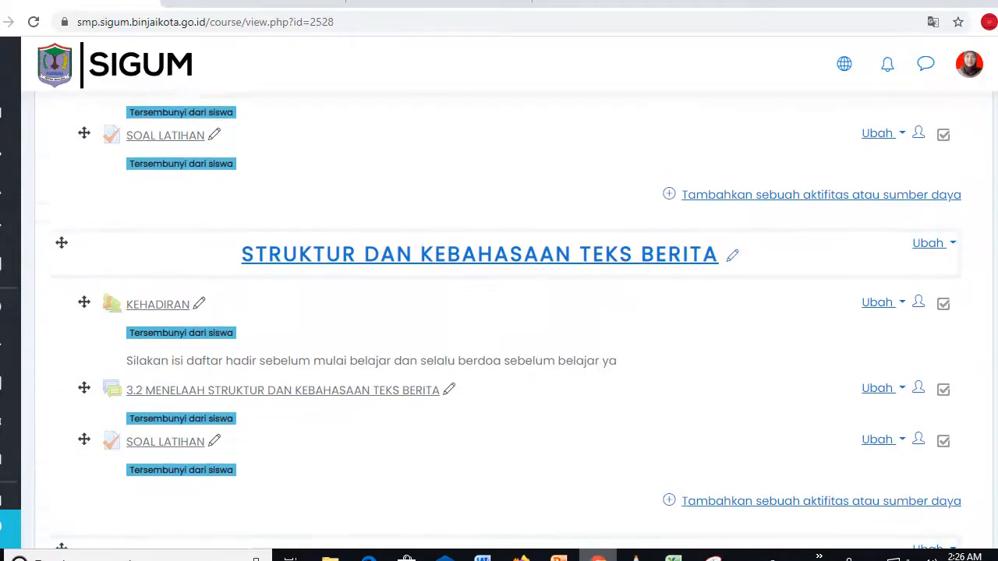
{"action": "scroll", "coordinate": [499, 319], "scroll_direction": "down", "scroll_amount": 14}
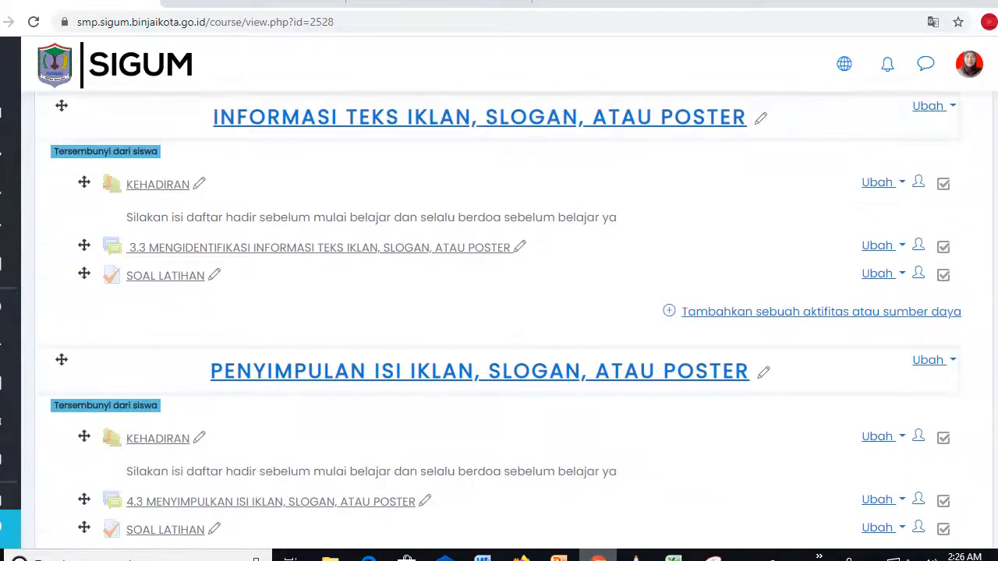
{"action": "scroll", "coordinate": [499, 320], "scroll_direction": "down", "scroll_amount": 8}
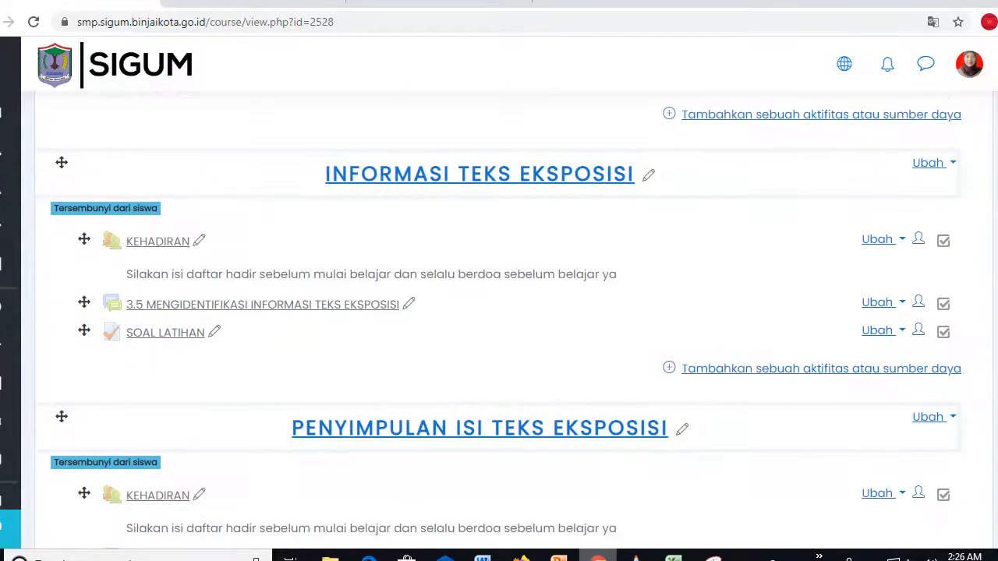
{"action": "scroll", "coordinate": [499, 320], "scroll_direction": "down", "scroll_amount": 8}
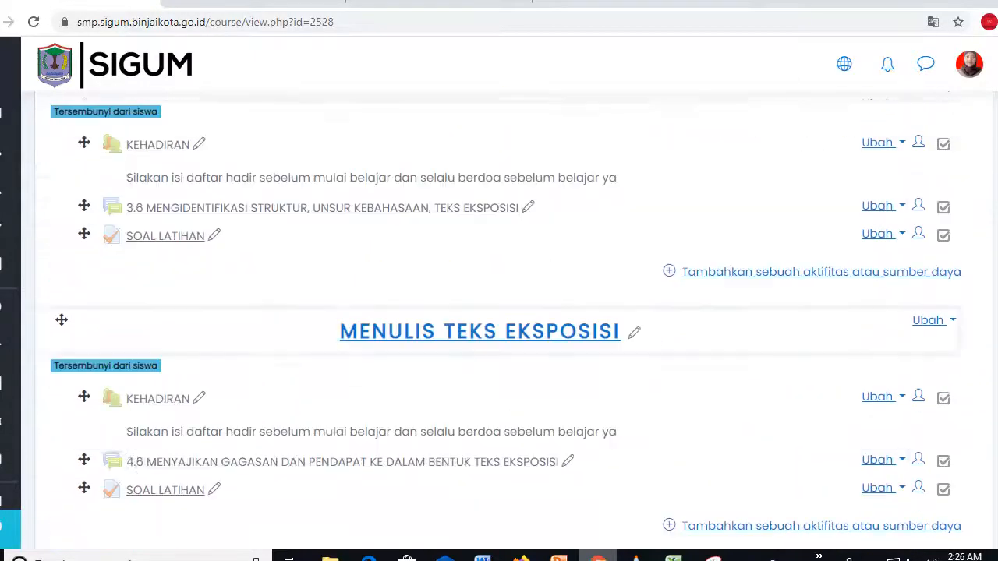
{"action": "scroll", "coordinate": [499, 320], "scroll_direction": "down", "scroll_amount": 15}
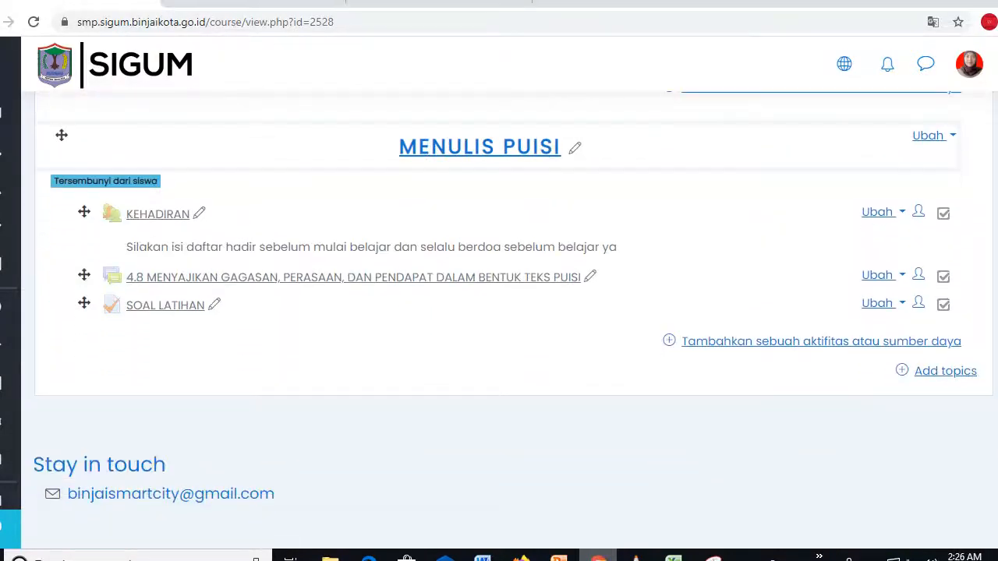
{"action": "scroll", "coordinate": [499, 319], "scroll_direction": "up", "scroll_amount": 20}
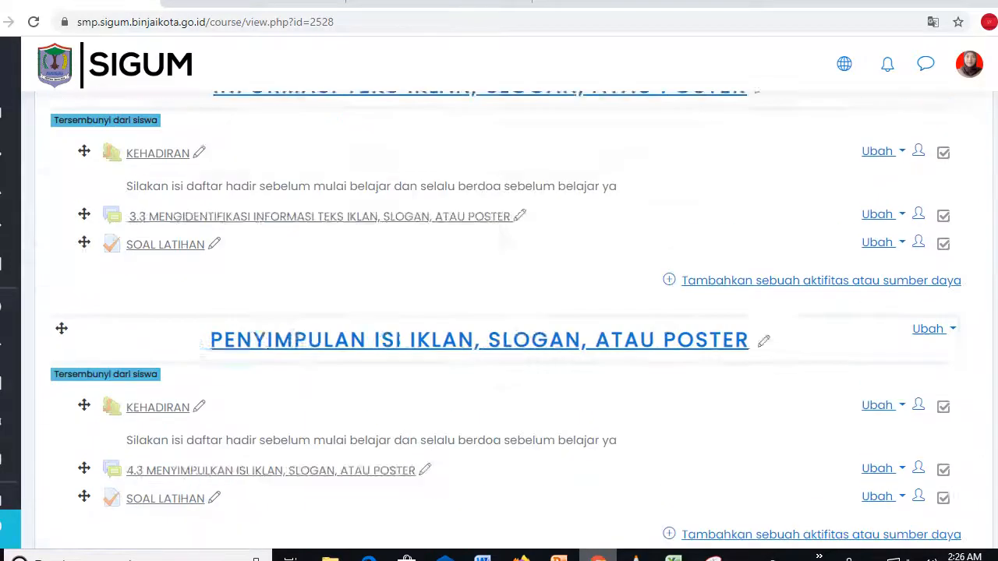
{"action": "scroll", "coordinate": [499, 319], "scroll_direction": "up", "scroll_amount": 5}
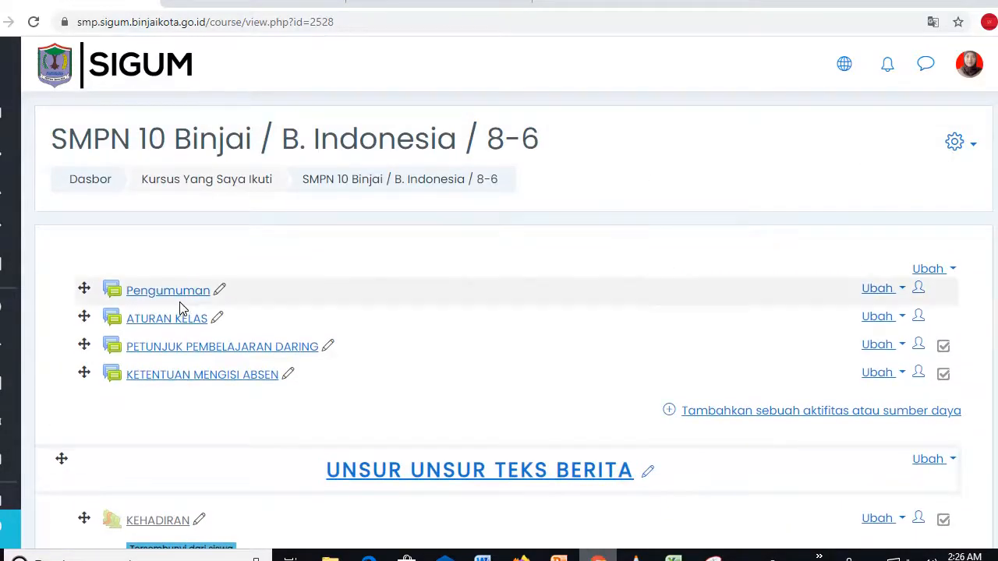
Delete the Pengumuman forum from the general section of the 8-6 course and confirm the deletion.
{"action": "left_click", "coordinate": [900, 288]}
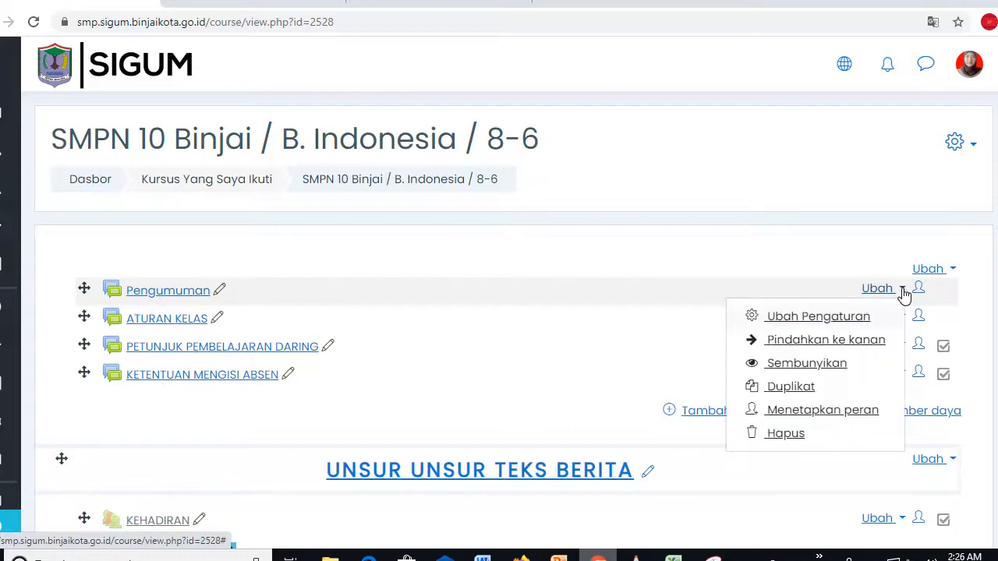
{"action": "left_click", "coordinate": [780, 435]}
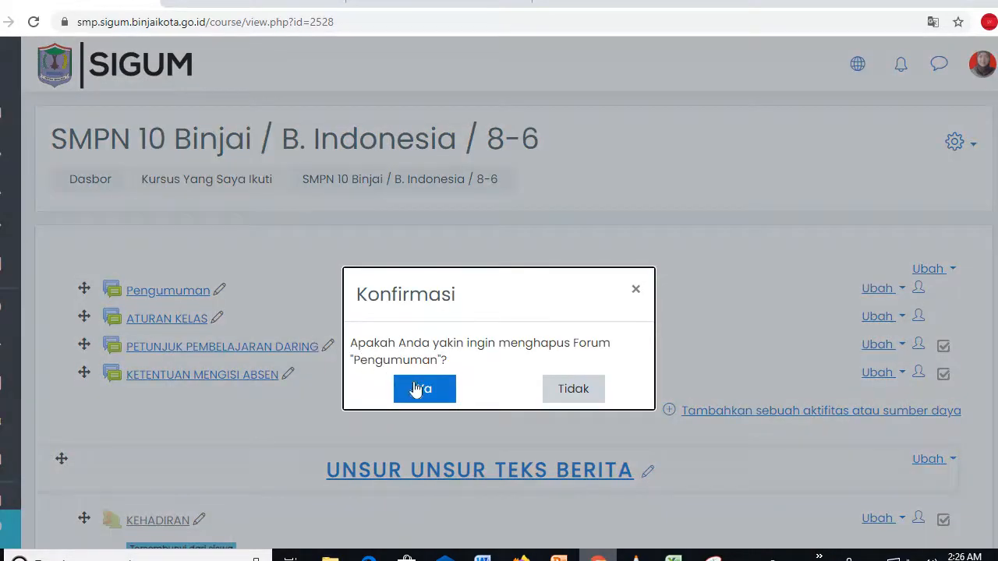
{"action": "left_click", "coordinate": [417, 389]}
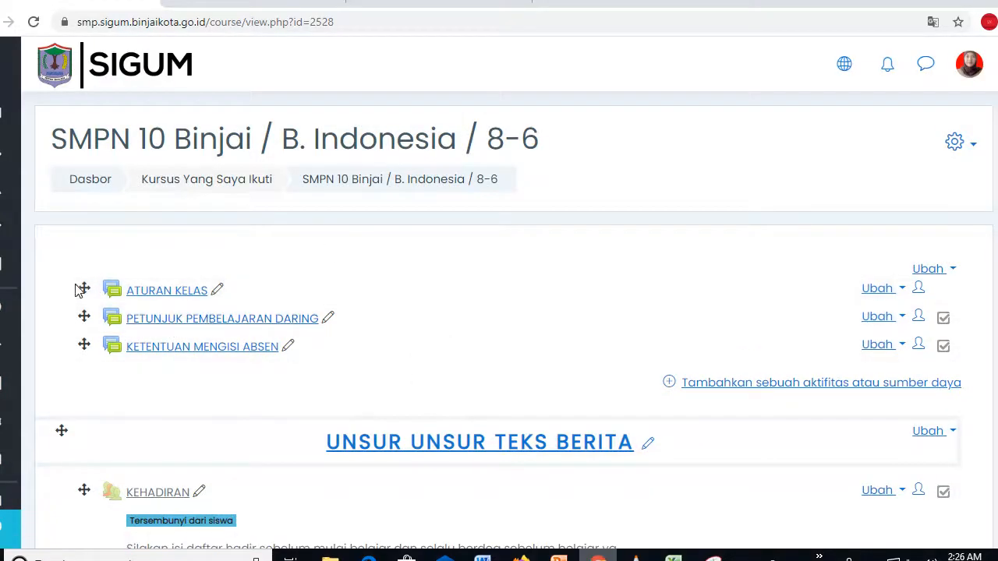
View the B. Indonesia 8-5 course from the dashboard, and open the SMPN 10 Binjai / B. Indonesia / 8-7 course.
{"action": "left_click", "coordinate": [92, 184]}
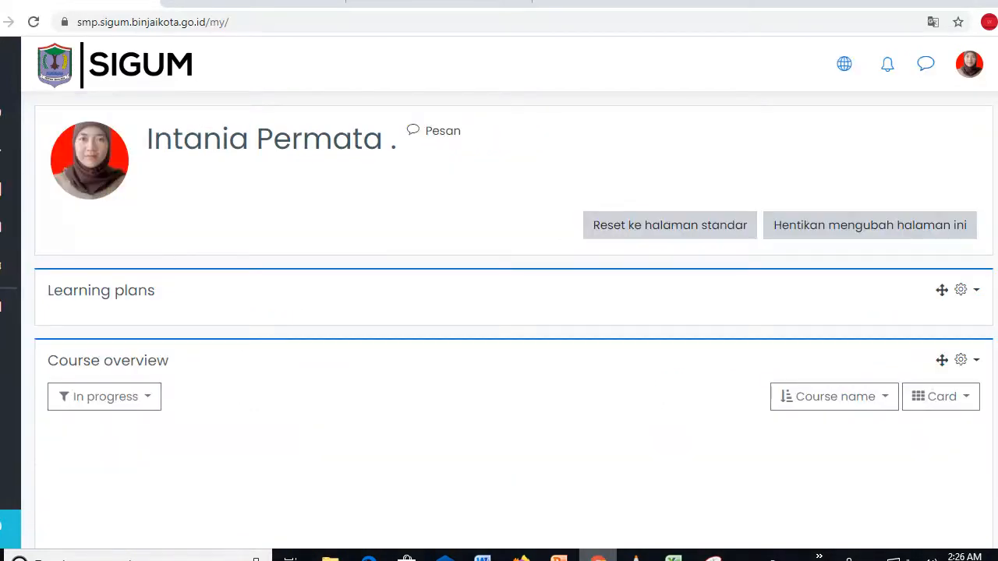
{"action": "scroll", "coordinate": [507, 320], "scroll_direction": "down", "scroll_amount": 3}
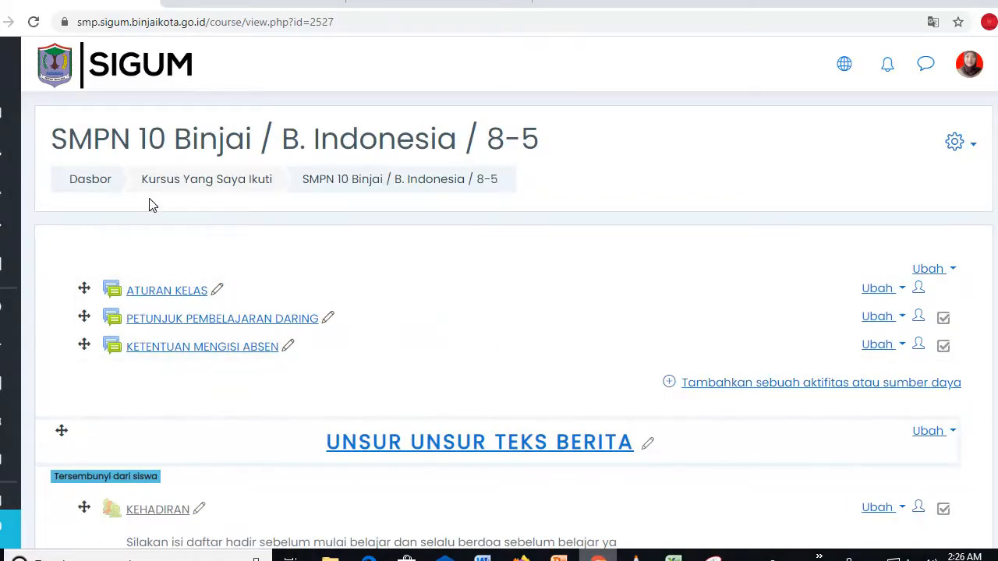
{"action": "left_click", "coordinate": [86, 184]}
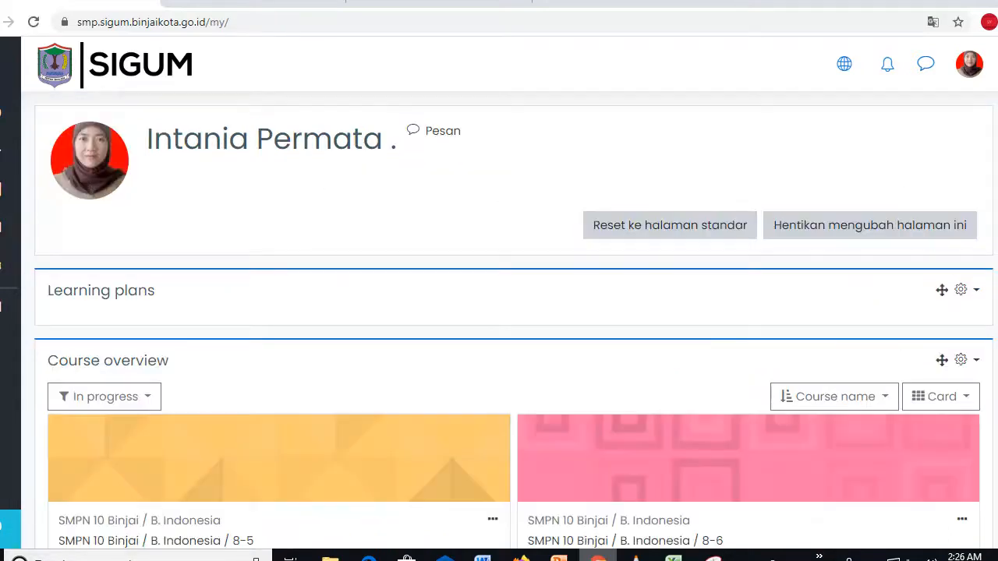
{"action": "scroll", "coordinate": [515, 320], "scroll_direction": "down", "scroll_amount": 3}
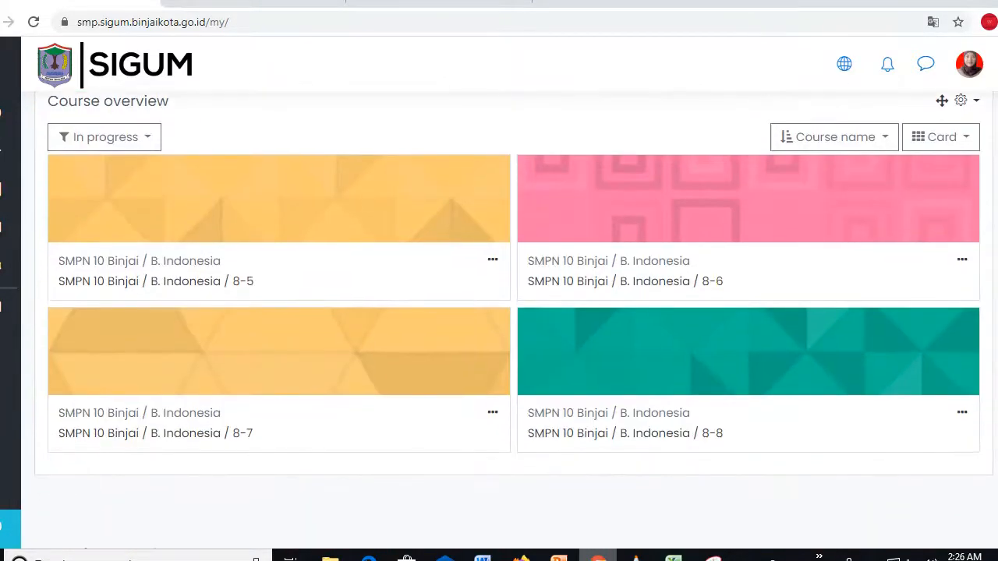
{"action": "left_click", "coordinate": [162, 434]}
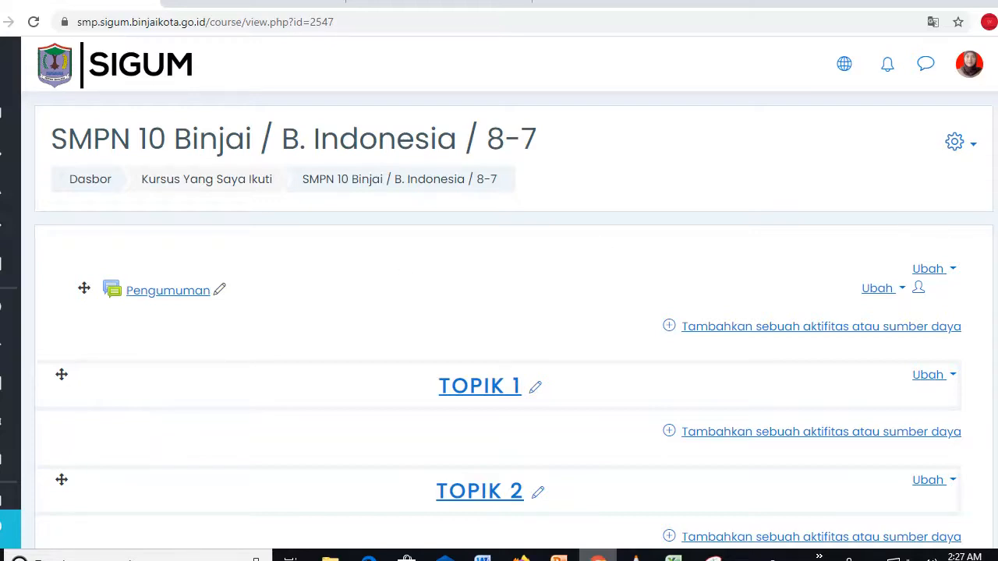
Start an import into the 8-7 course with SMPN 10 Binjai / B. Indonesia / 8-5 as the source course.
{"action": "left_click", "coordinate": [970, 149]}
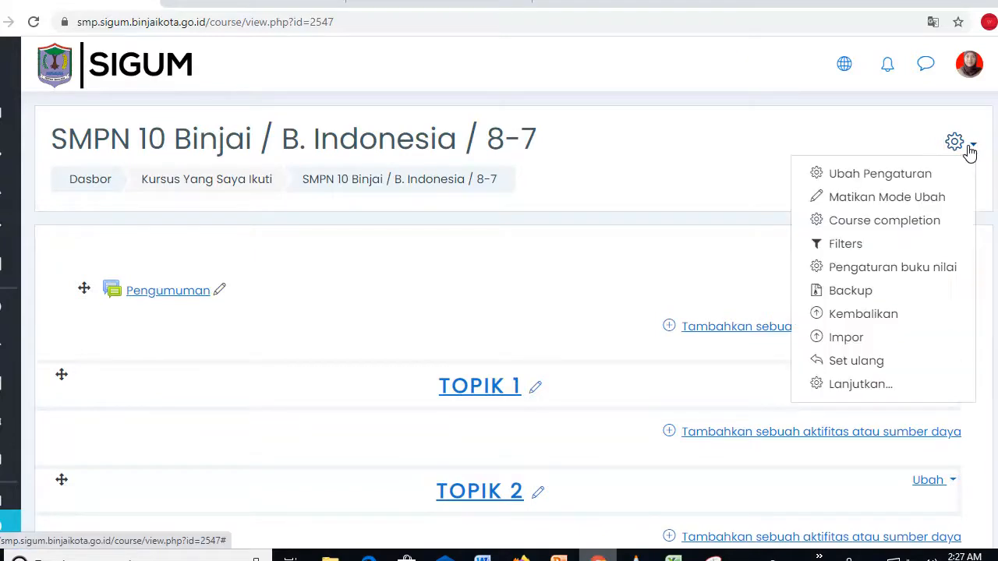
{"action": "left_click", "coordinate": [848, 340]}
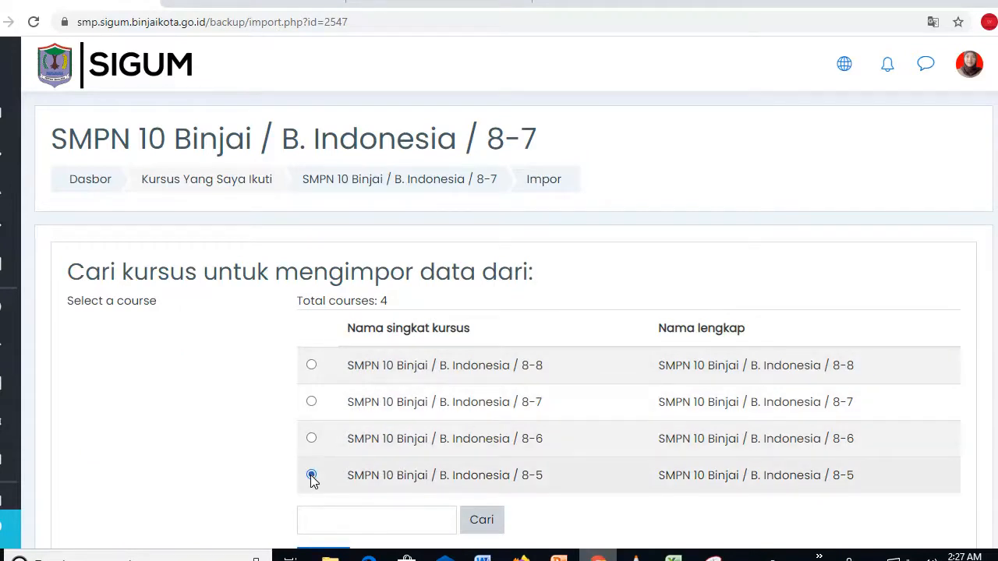
{"action": "scroll", "coordinate": [413, 367], "scroll_direction": "down", "scroll_amount": 2}
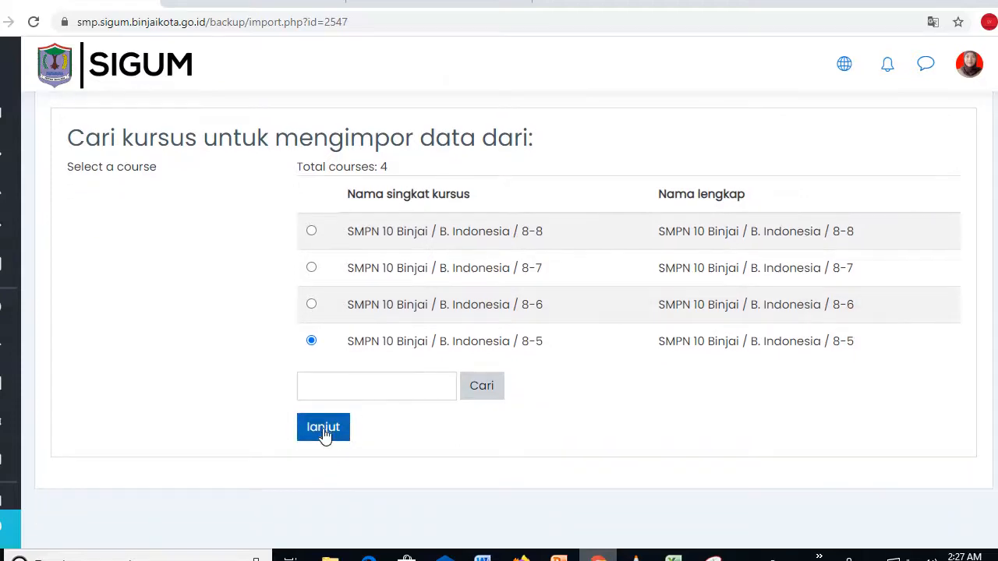
{"action": "left_click", "coordinate": [324, 433]}
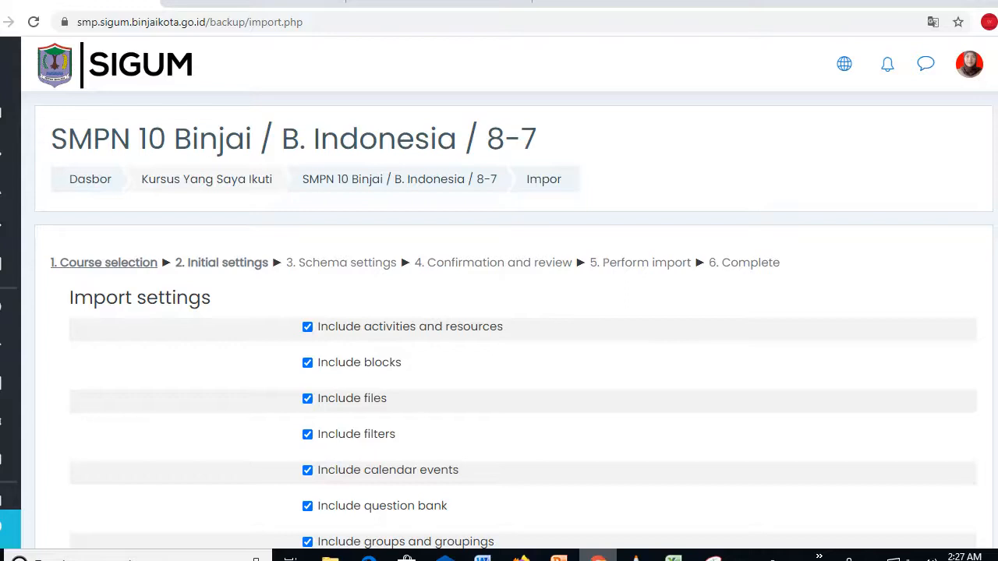
Keep every content type, topic and activity included in the 8-7 import and continue to confirmation and review.
{"action": "scroll", "coordinate": [595, 359], "scroll_direction": "down", "scroll_amount": 4}
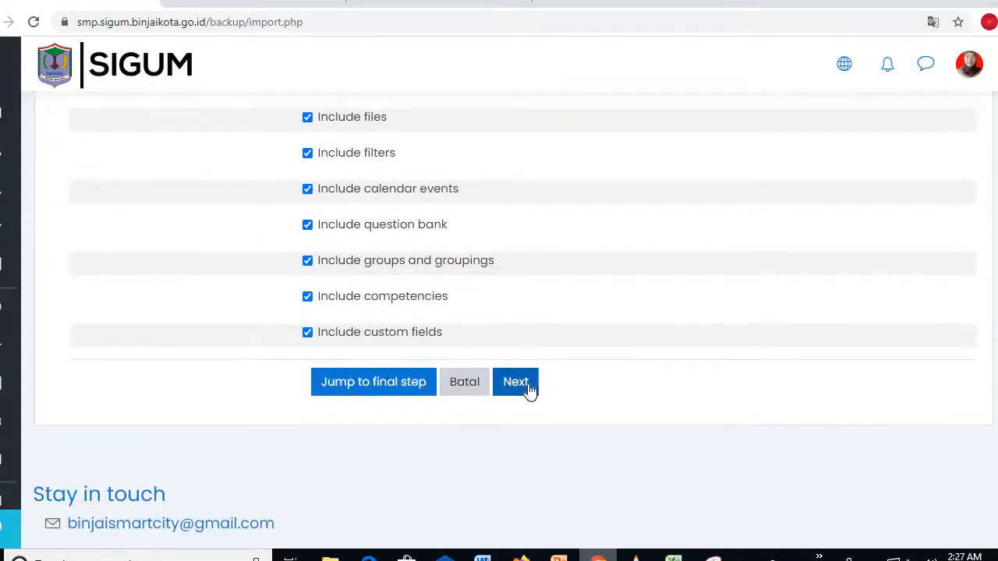
{"action": "left_click", "coordinate": [529, 389]}
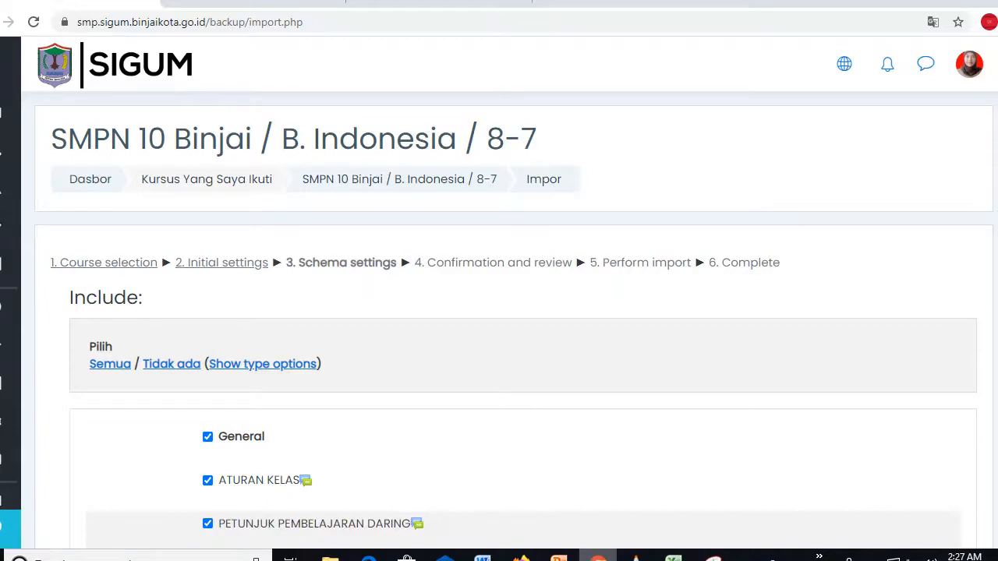
{"action": "scroll", "coordinate": [939, 322], "scroll_direction": "down", "scroll_amount": 20}
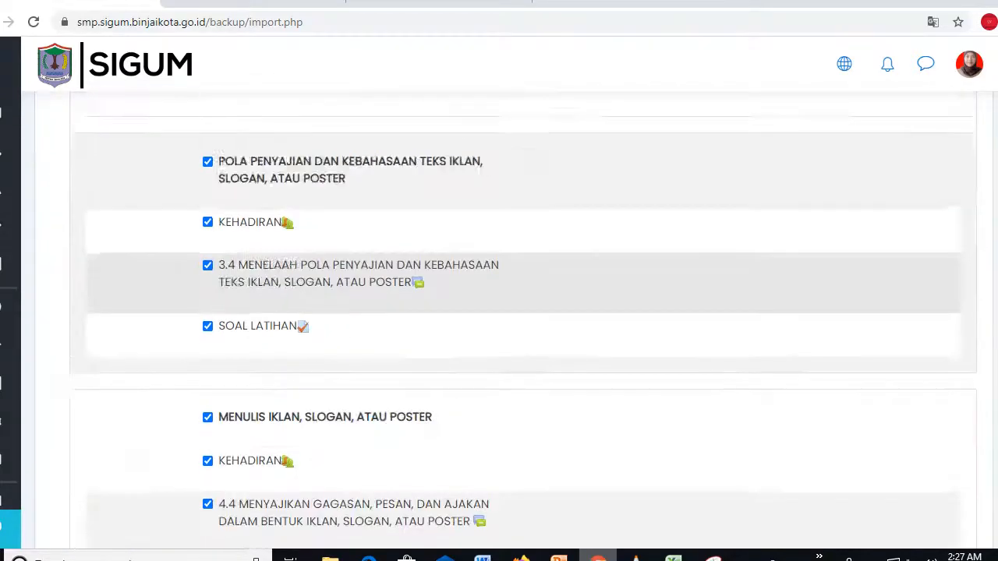
{"action": "scroll", "coordinate": [940, 322], "scroll_direction": "down", "scroll_amount": 15}
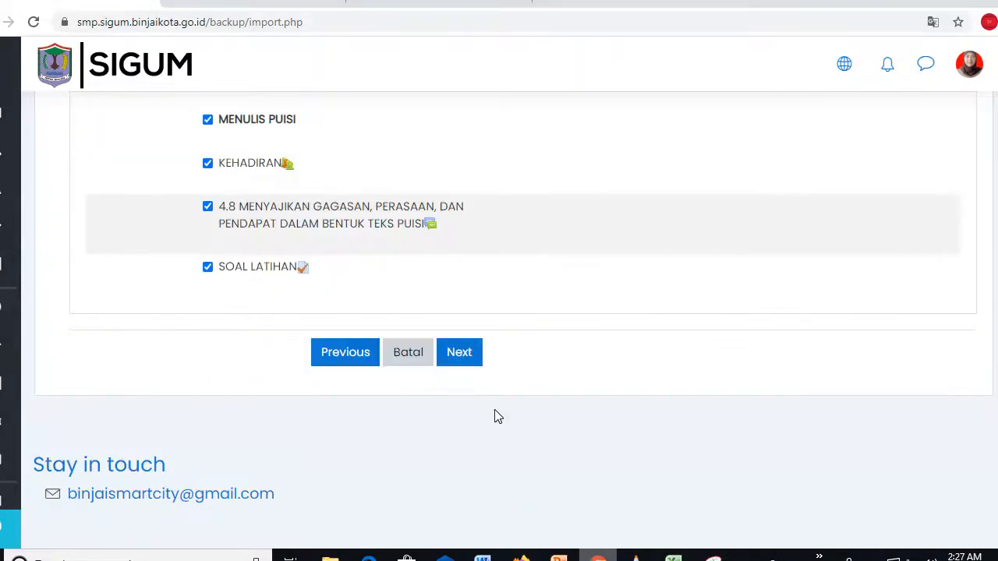
{"action": "left_click", "coordinate": [462, 351]}
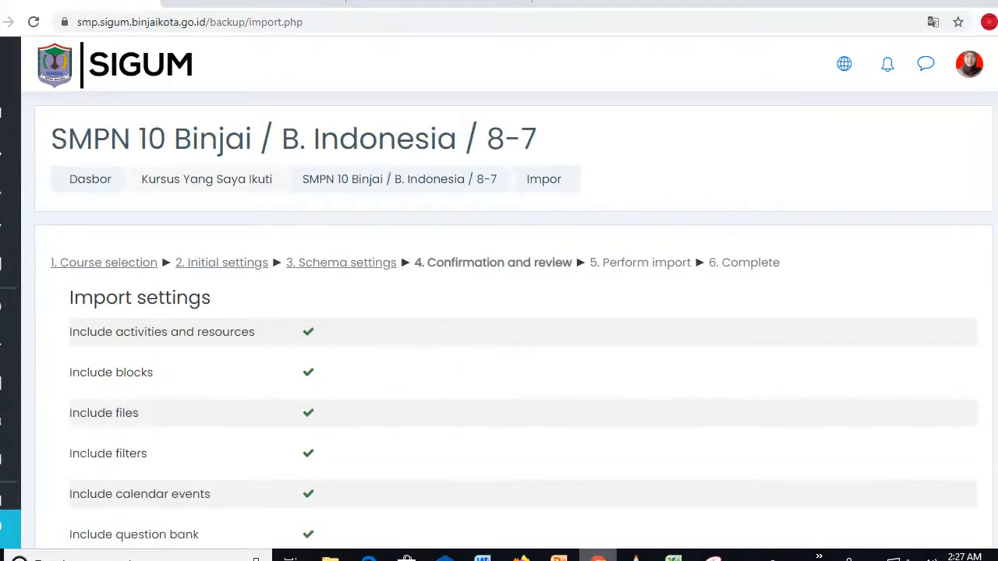
Review the import summary, perform the import into the 8-7 course, and return to the course page.
{"action": "scroll", "coordinate": [499, 312], "scroll_direction": "down", "scroll_amount": 20}
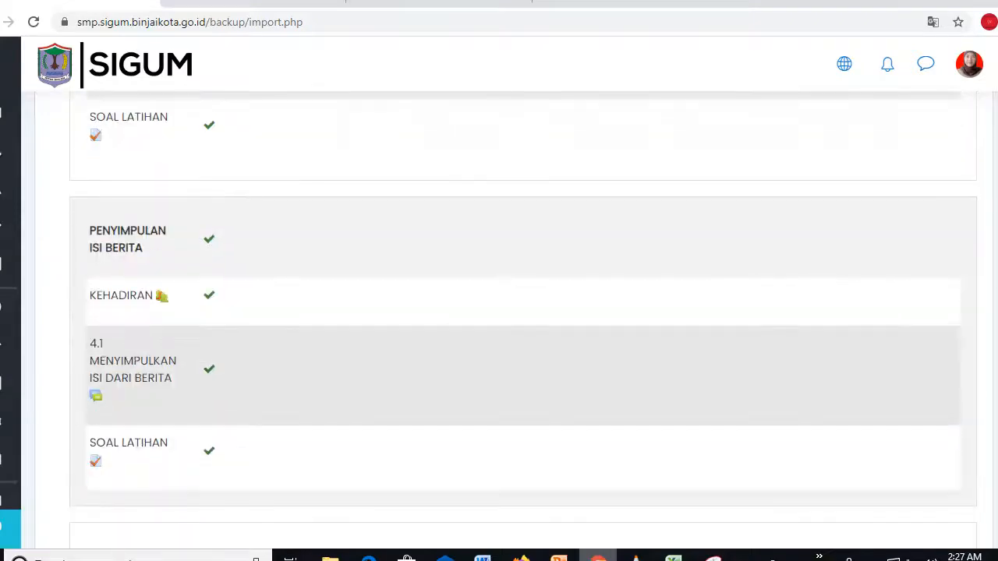
{"action": "scroll", "coordinate": [499, 312], "scroll_direction": "down", "scroll_amount": 20}
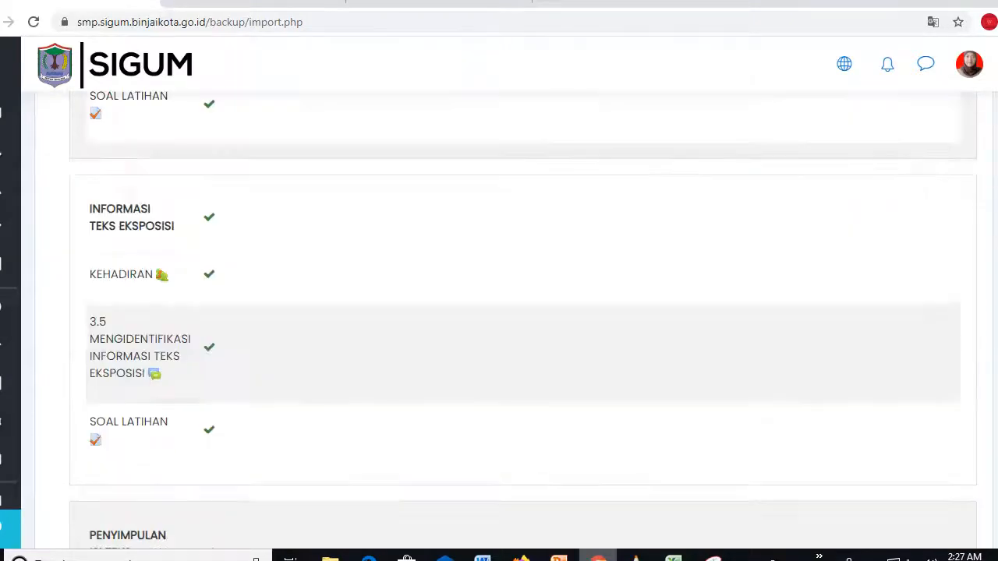
{"action": "scroll", "coordinate": [499, 312], "scroll_direction": "down", "scroll_amount": 20}
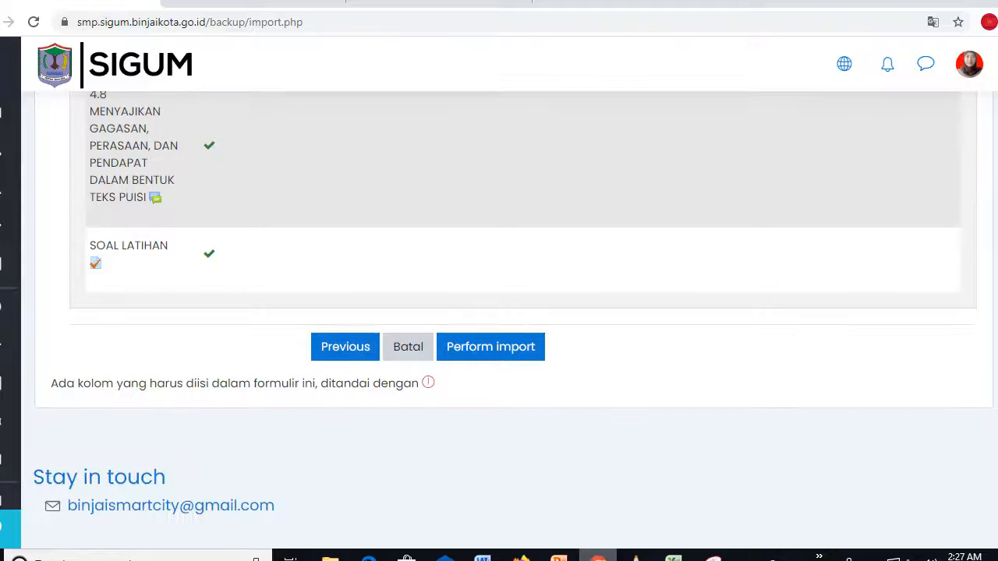
{"action": "left_click", "coordinate": [486, 350]}
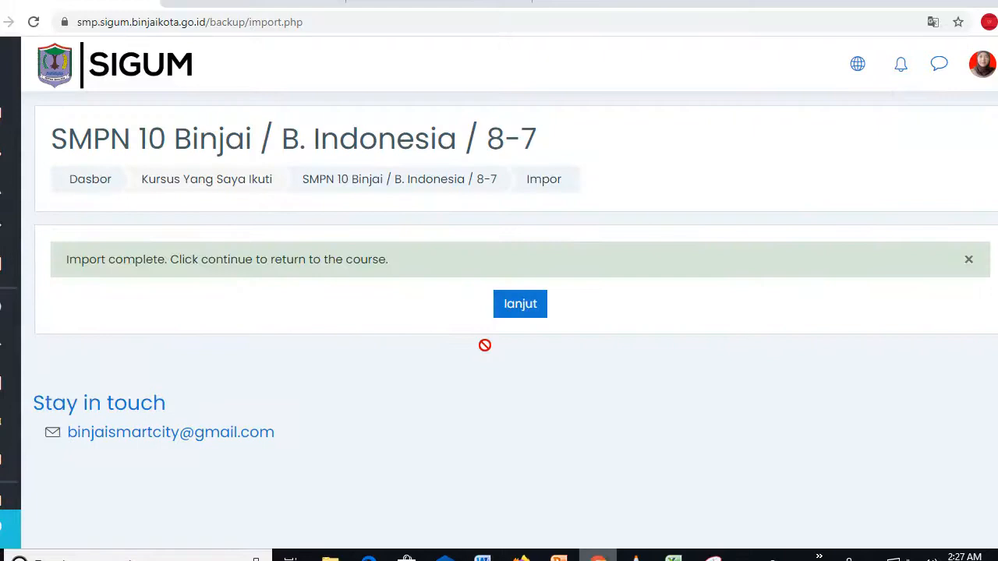
{"action": "left_click", "coordinate": [519, 311]}
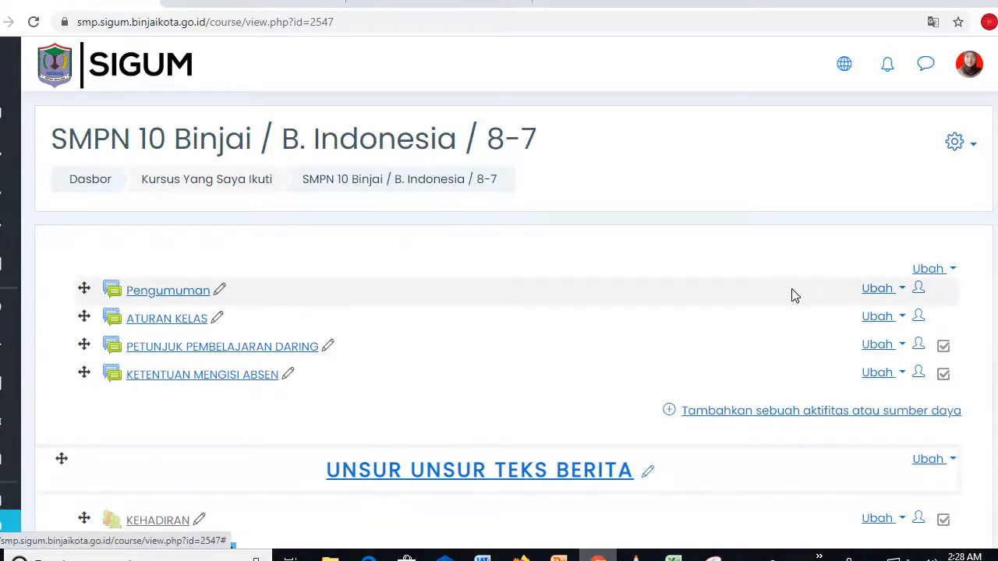
Delete the Pengumuman forum from the general section of the 8-7 course and confirm the deletion.
{"action": "left_click", "coordinate": [903, 288]}
{"action": "left_click", "coordinate": [784, 434]}
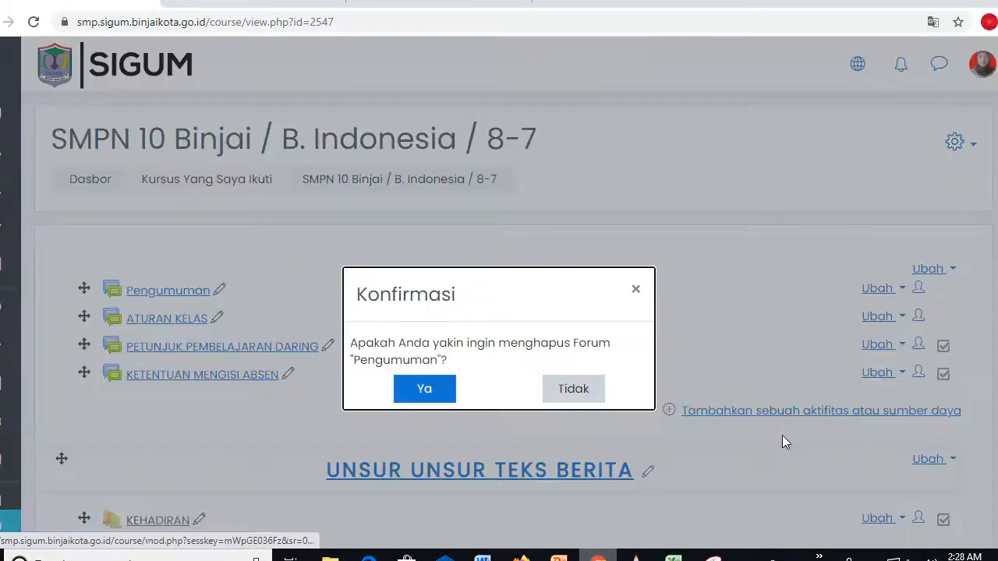
{"action": "left_click", "coordinate": [414, 391]}
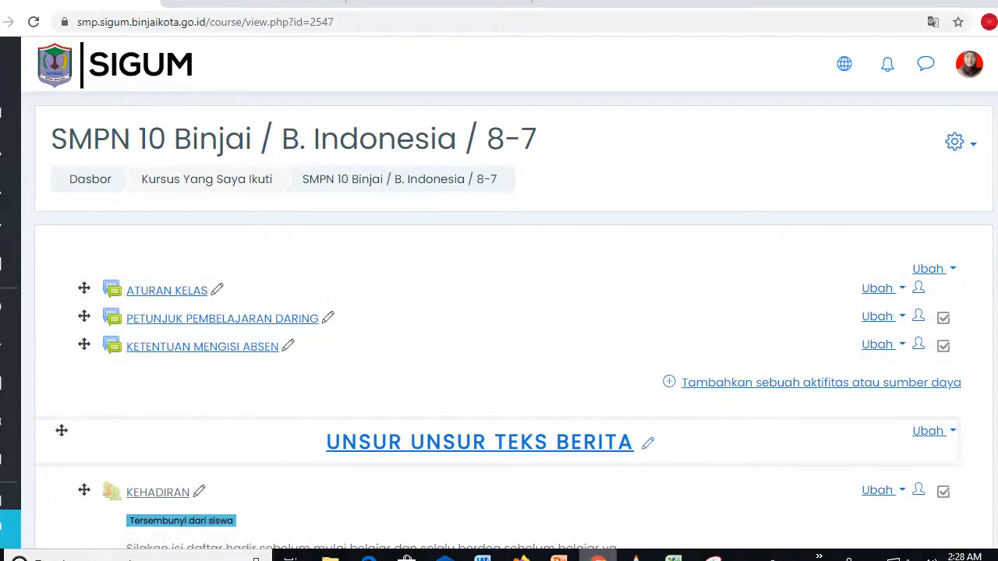
Look through all imported topics and activities of the 8-7 course, from UNSUR UNSUR TEKS BERITA to MENULIS PUISI.
{"action": "scroll", "coordinate": [499, 319], "scroll_direction": "down", "scroll_amount": 7}
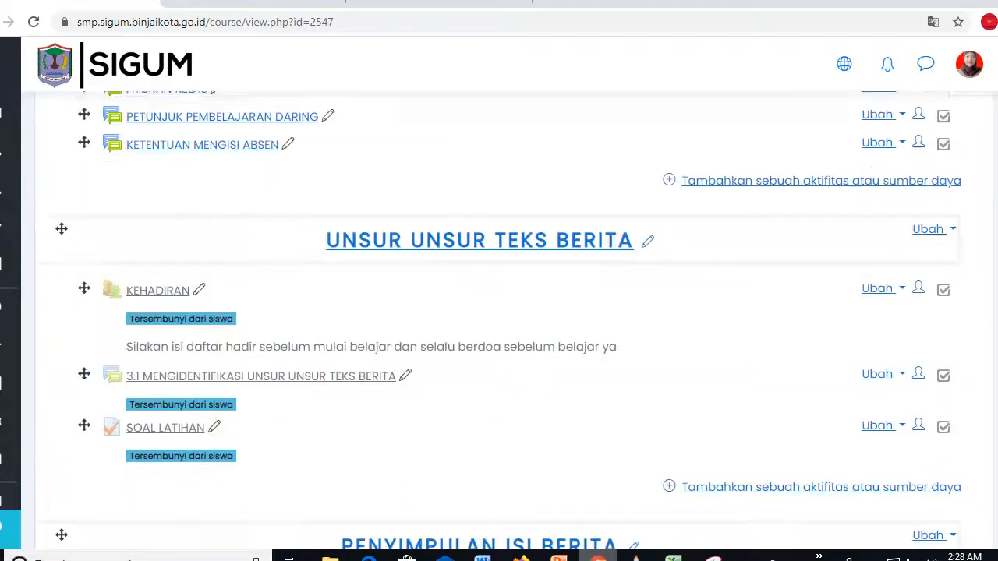
{"action": "scroll", "coordinate": [499, 320], "scroll_direction": "down", "scroll_amount": 16}
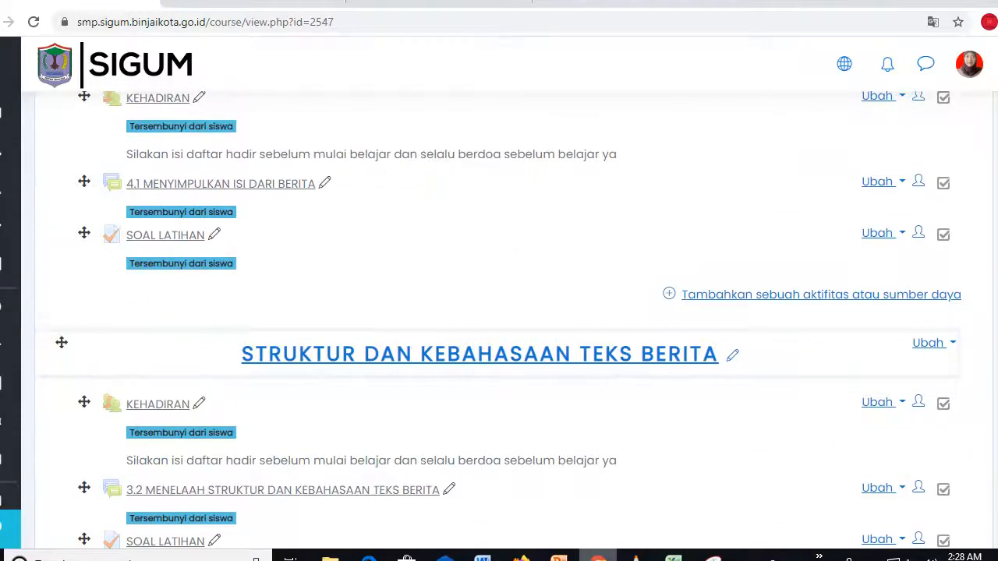
{"action": "scroll", "coordinate": [499, 319], "scroll_direction": "down", "scroll_amount": 17}
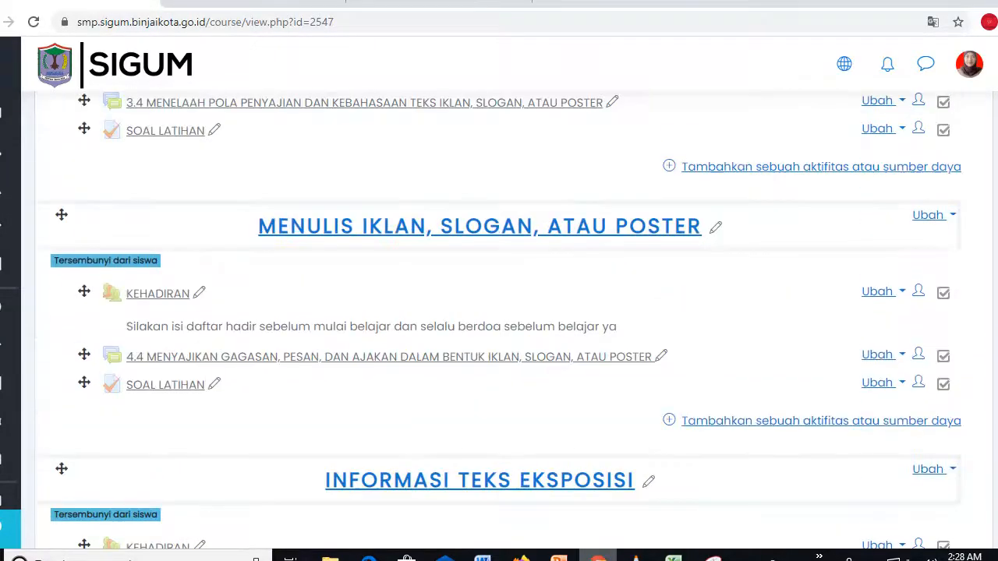
{"action": "scroll", "coordinate": [499, 320], "scroll_direction": "down", "scroll_amount": 12}
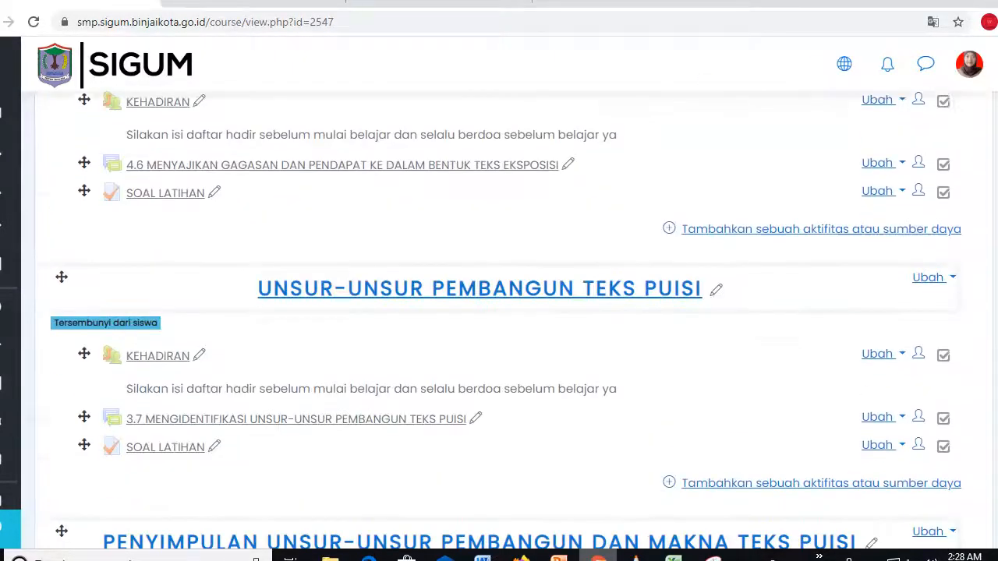
{"action": "scroll", "coordinate": [499, 320], "scroll_direction": "down", "scroll_amount": 3}
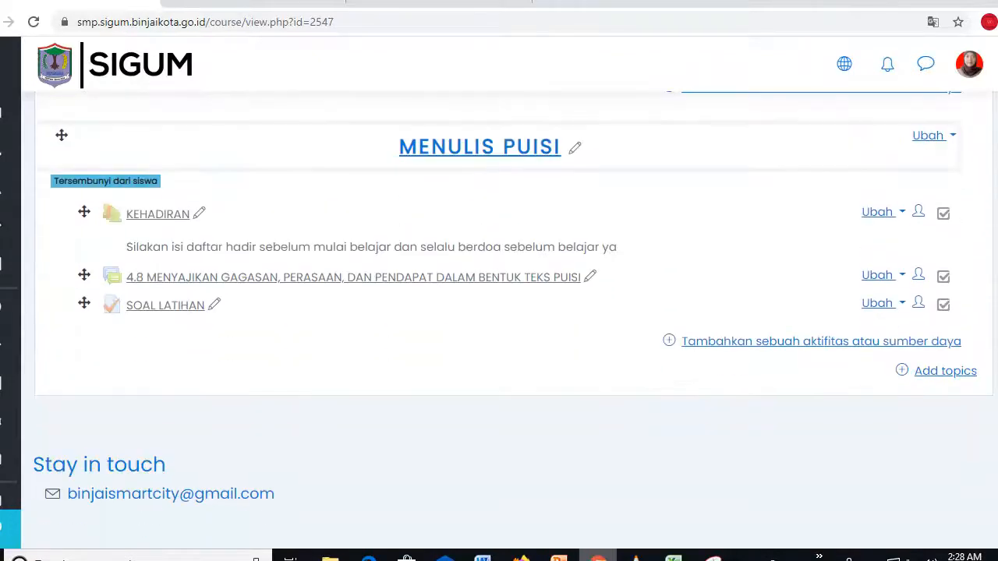
{"action": "key", "text": "Home"}
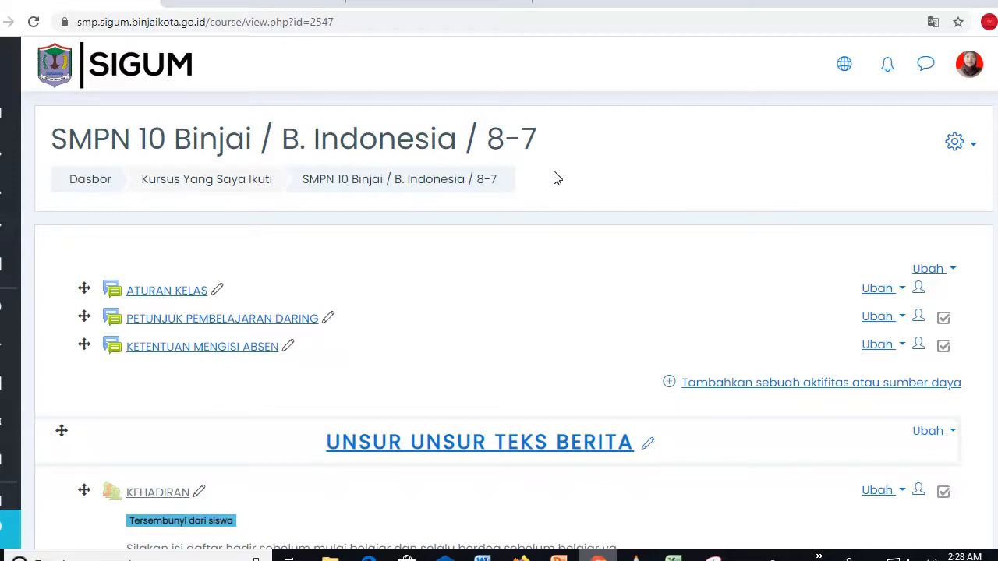
Return to the dashboard and open the SMPN 10 Binjai / B. Indonesia / 8-5 course from the course overview.
{"action": "left_click", "coordinate": [96, 189]}
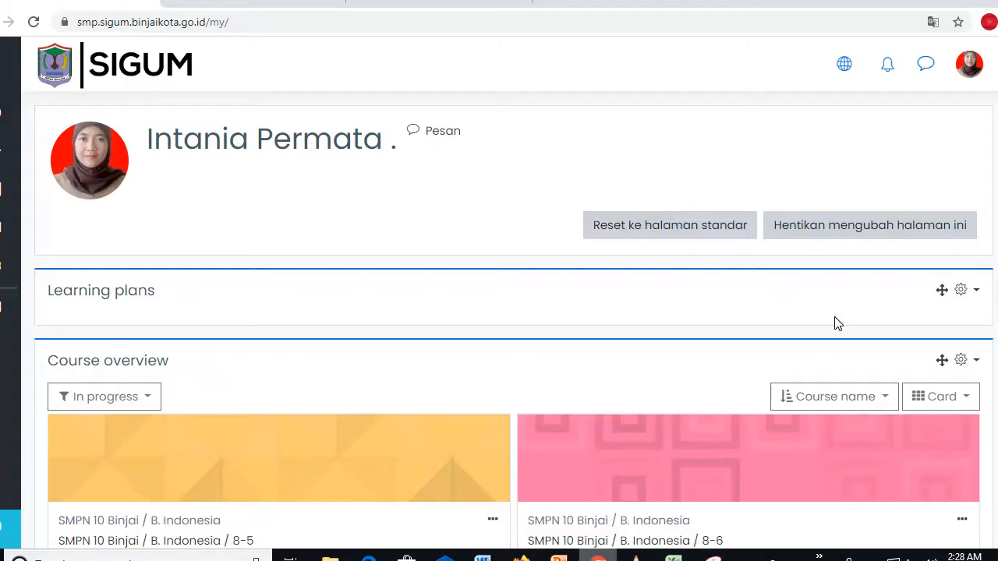
{"action": "scroll", "coordinate": [515, 320], "scroll_direction": "down", "scroll_amount": 2}
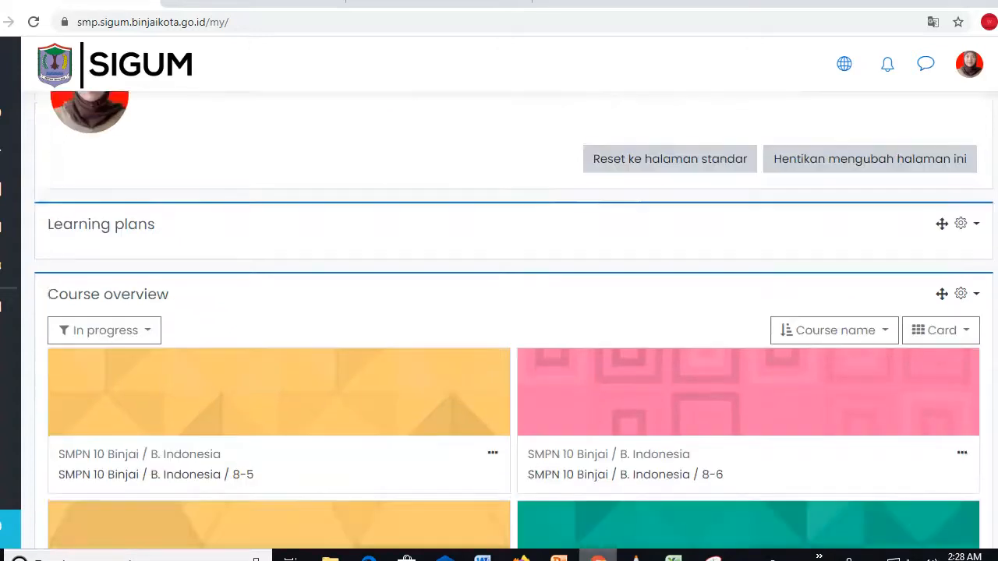
{"action": "scroll", "coordinate": [515, 320], "scroll_direction": "up", "scroll_amount": 1}
{"action": "scroll", "coordinate": [514, 320], "scroll_direction": "up", "scroll_amount": 2}
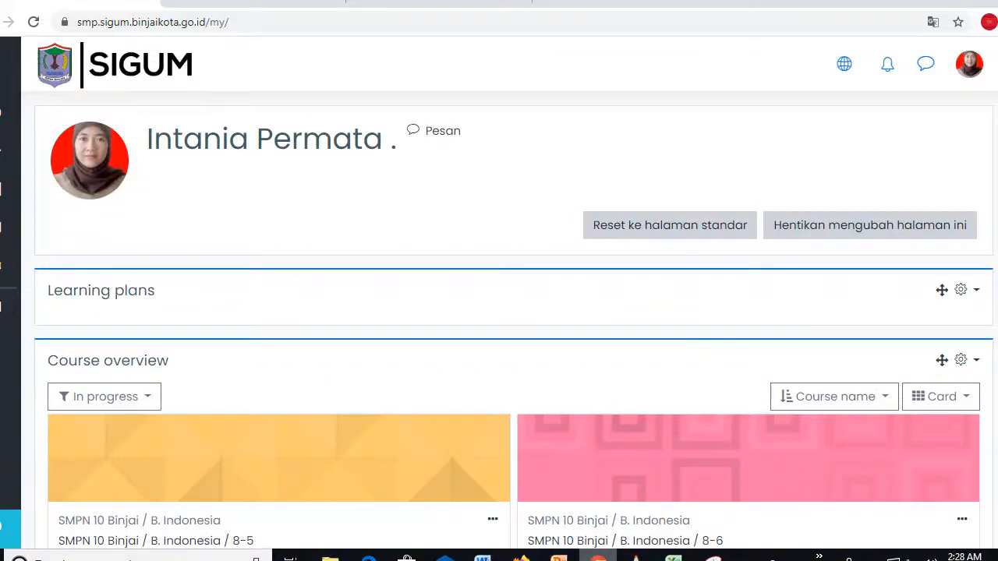
{"action": "left_click", "coordinate": [970, 67]}
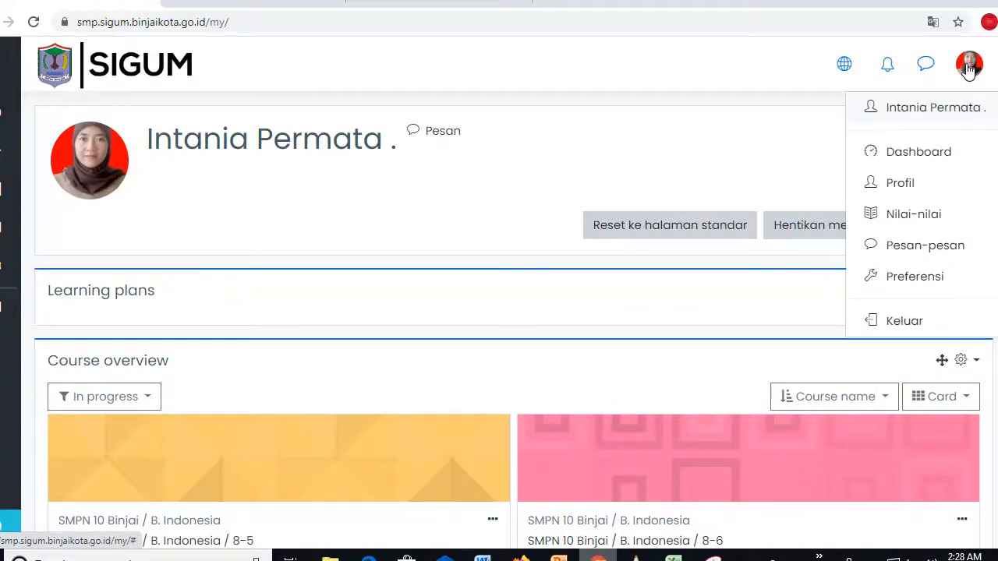
{"action": "key", "text": "Escape"}
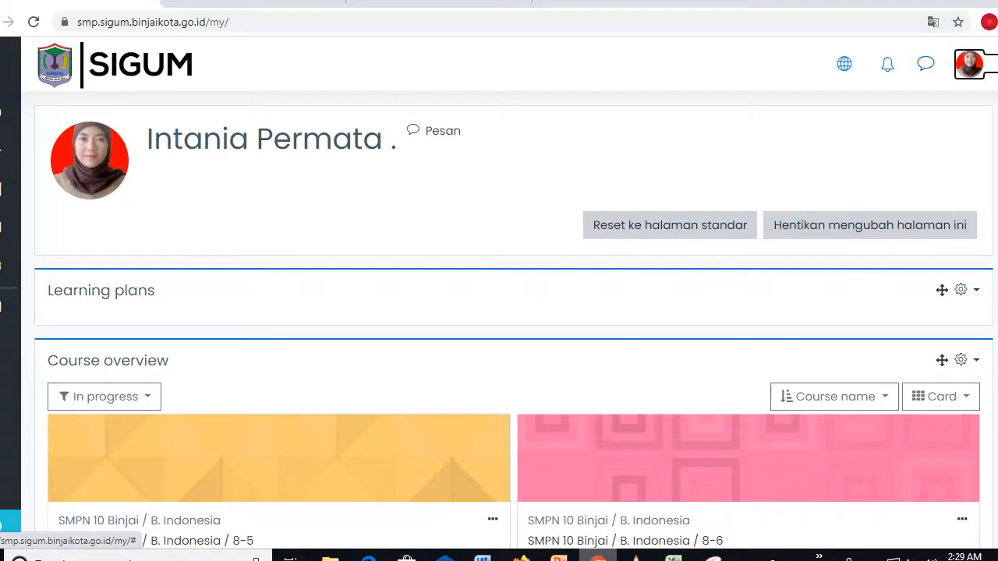
{"action": "scroll", "coordinate": [336, 403], "scroll_direction": "down", "scroll_amount": 2}
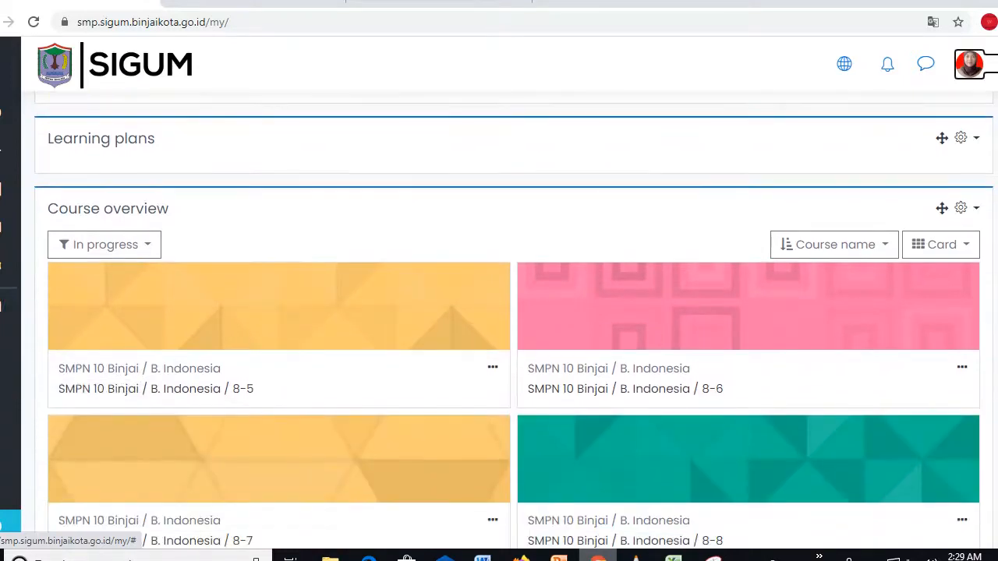
{"action": "left_click", "coordinate": [185, 396]}
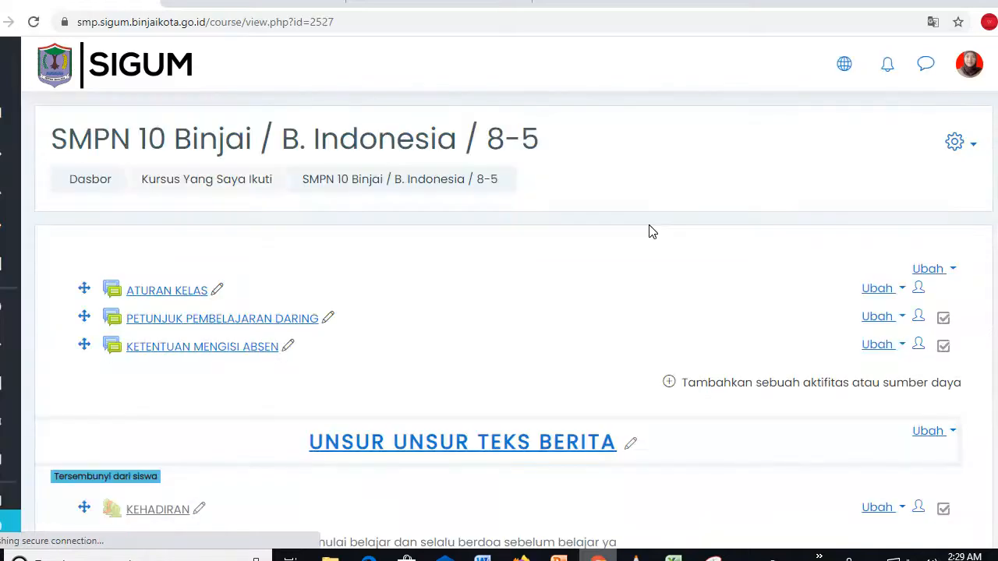
Start a backup of the 8-5 course, keep the default backup settings and continue to the schema settings.
{"action": "left_click", "coordinate": [956, 148]}
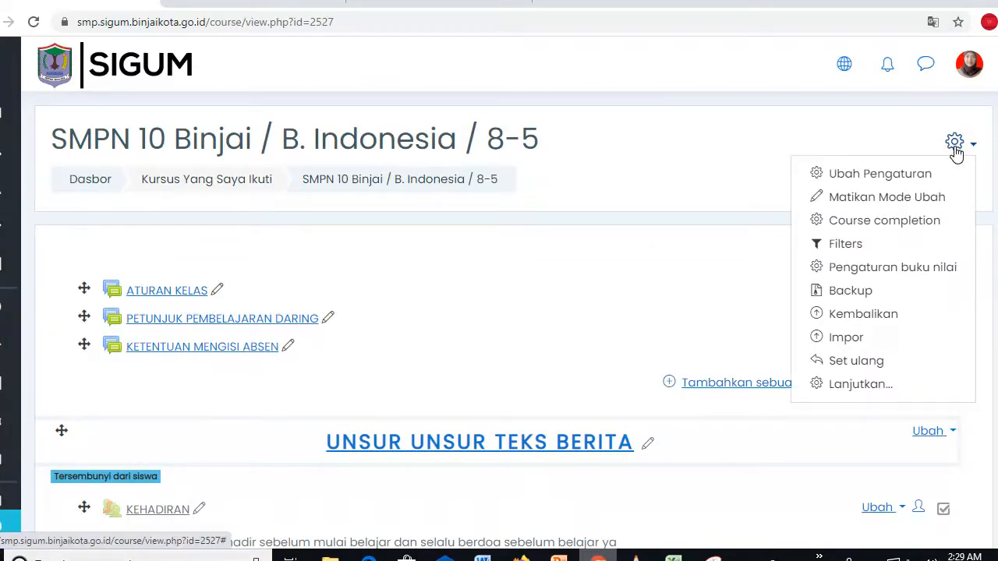
{"action": "left_click", "coordinate": [853, 297]}
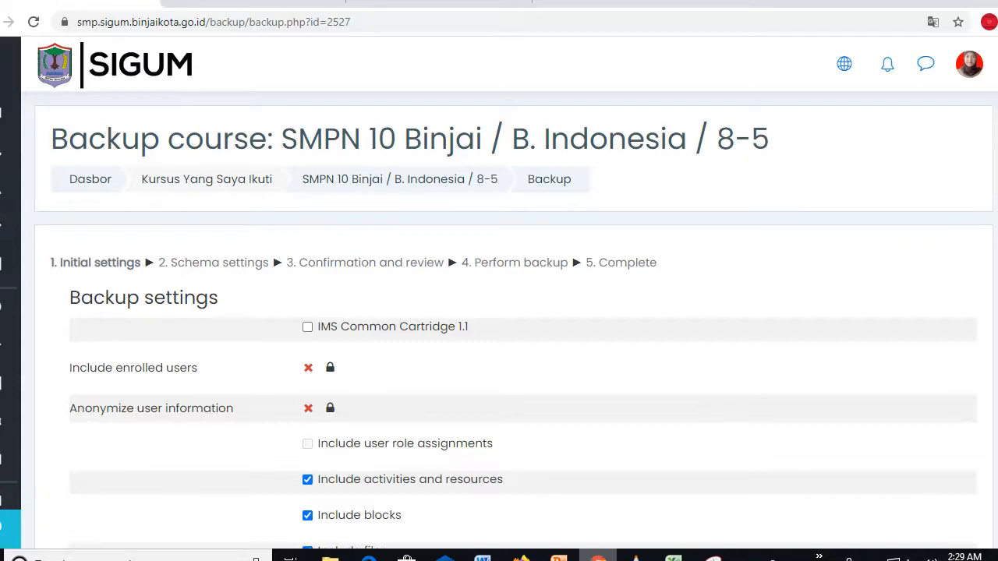
{"action": "scroll", "coordinate": [515, 312], "scroll_direction": "down", "scroll_amount": 4}
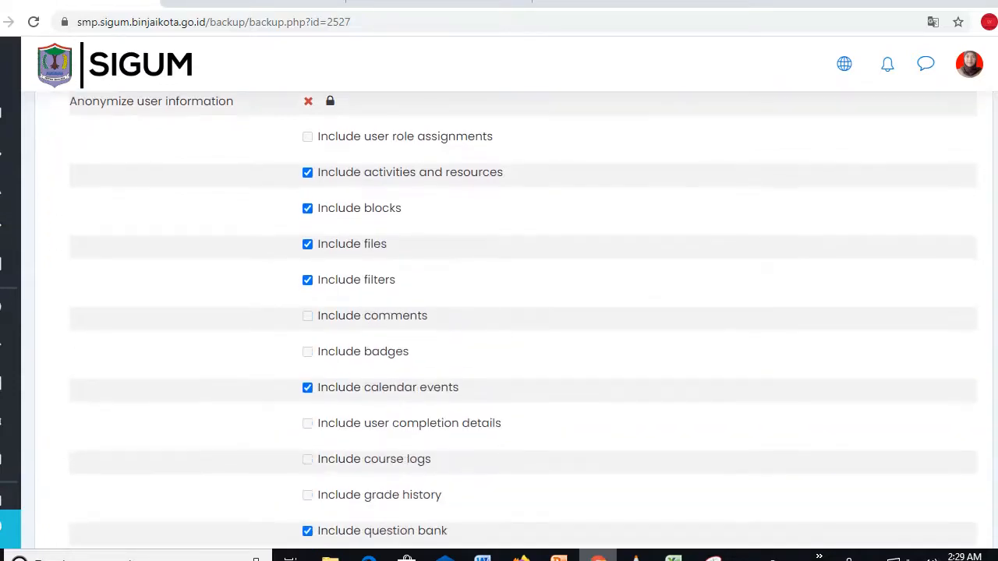
{"action": "scroll", "coordinate": [515, 312], "scroll_direction": "down", "scroll_amount": 1}
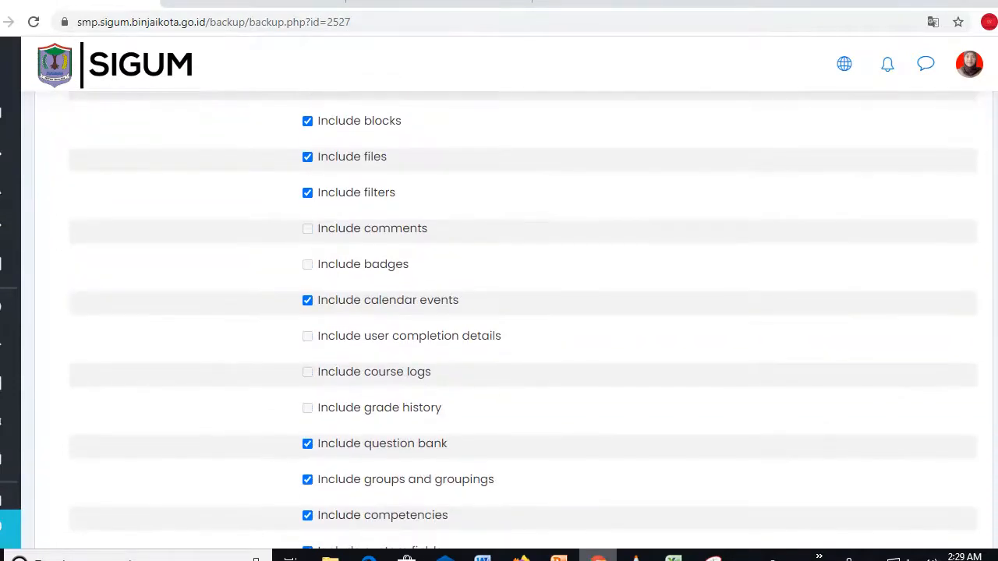
{"action": "scroll", "coordinate": [514, 312], "scroll_direction": "down", "scroll_amount": 2}
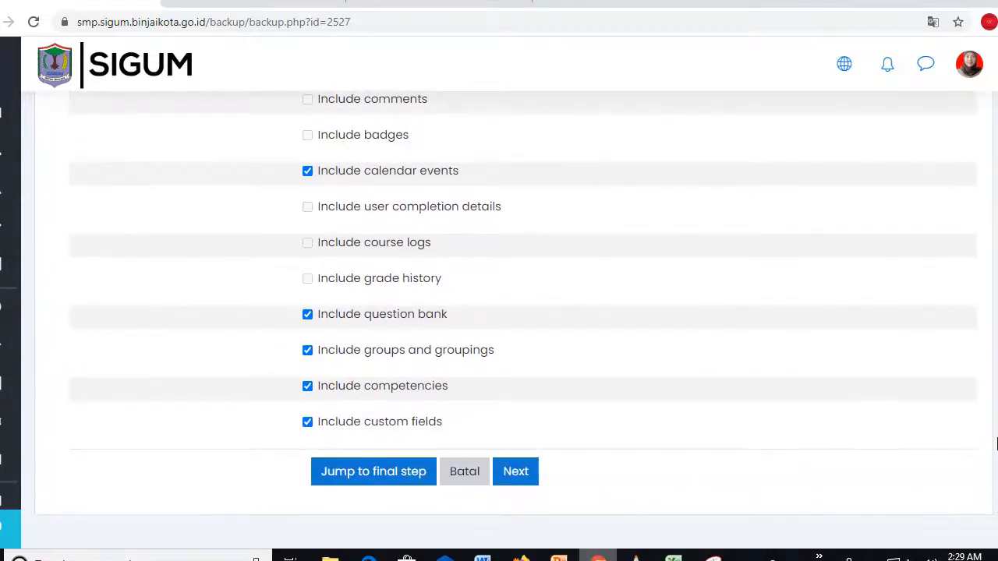
{"action": "scroll", "coordinate": [996, 442], "scroll_direction": "down", "scroll_amount": 2}
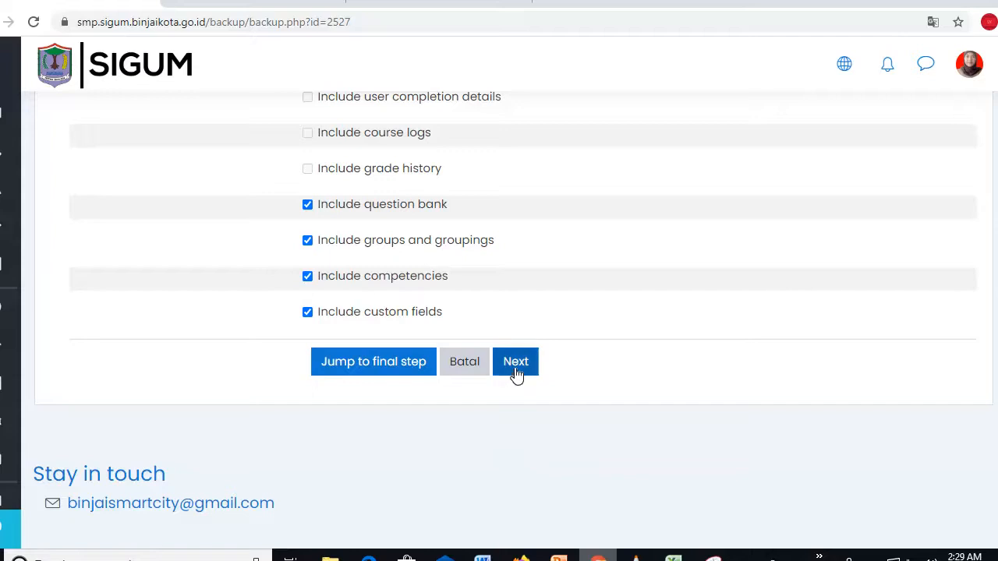
{"action": "left_click", "coordinate": [515, 365]}
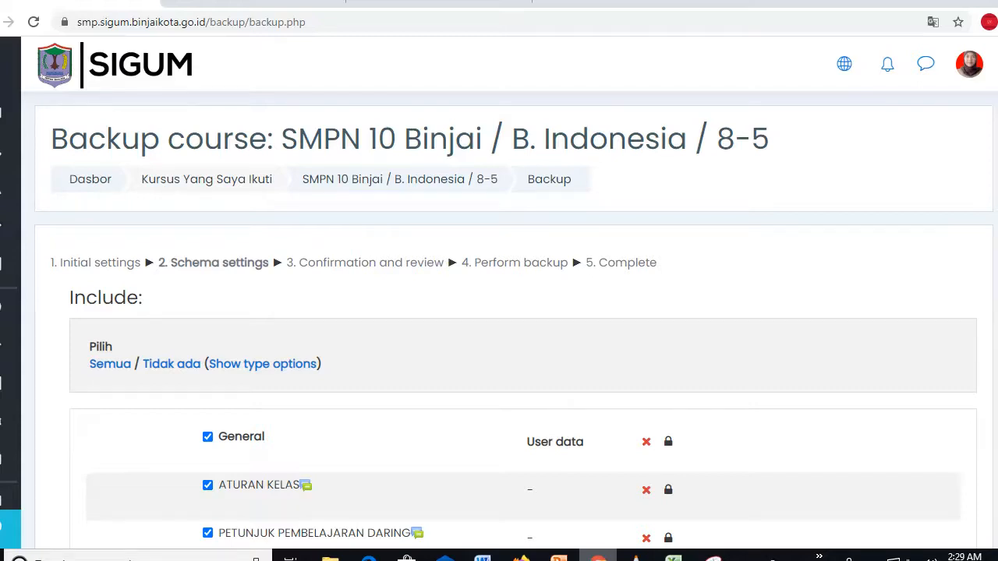
Keep every topic and activity included in the 8-5 backup and continue to confirmation and review.
{"action": "scroll", "coordinate": [499, 312], "scroll_direction": "down", "scroll_amount": 3}
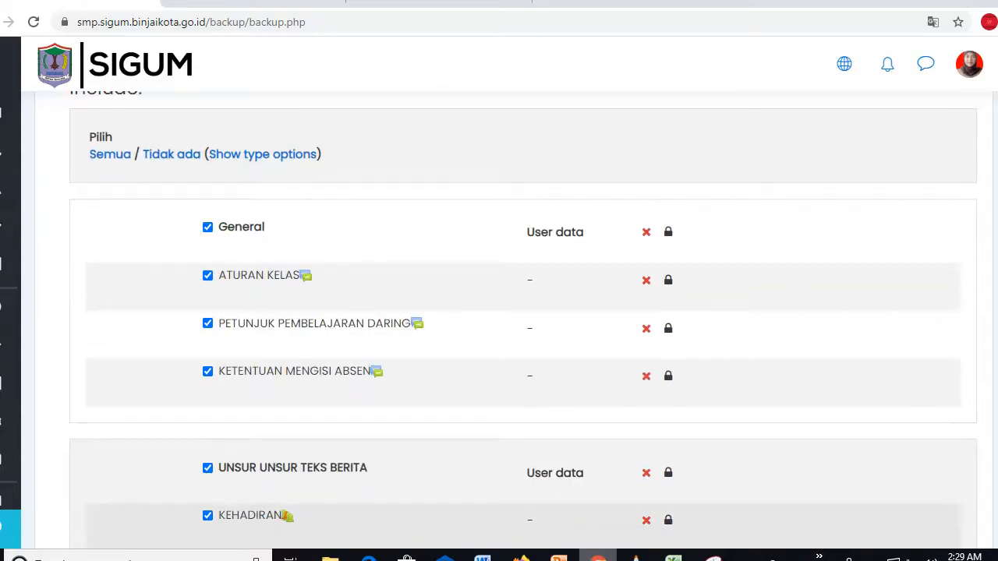
{"action": "scroll", "coordinate": [499, 311], "scroll_direction": "down", "scroll_amount": 2}
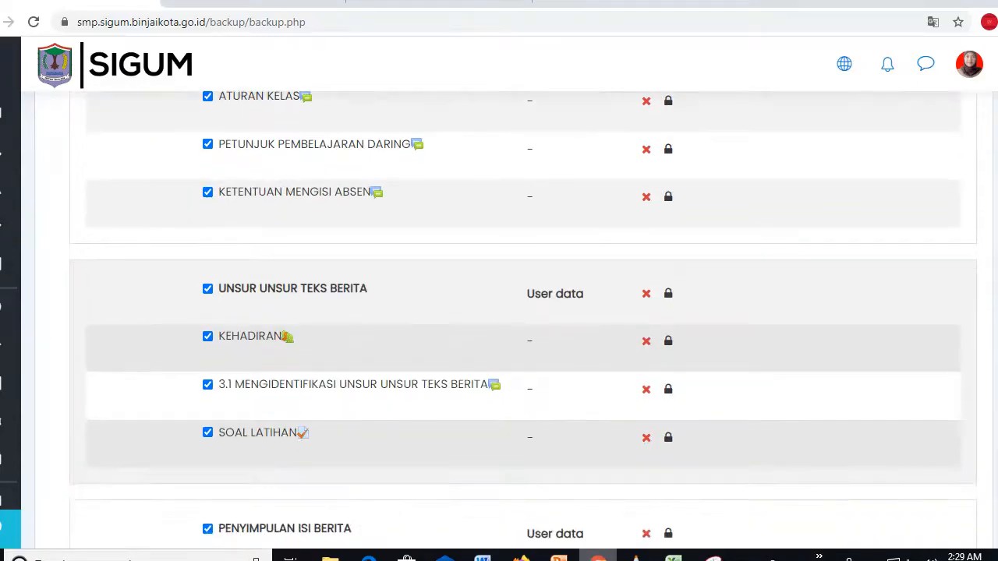
{"action": "scroll", "coordinate": [499, 312], "scroll_direction": "down", "scroll_amount": 20}
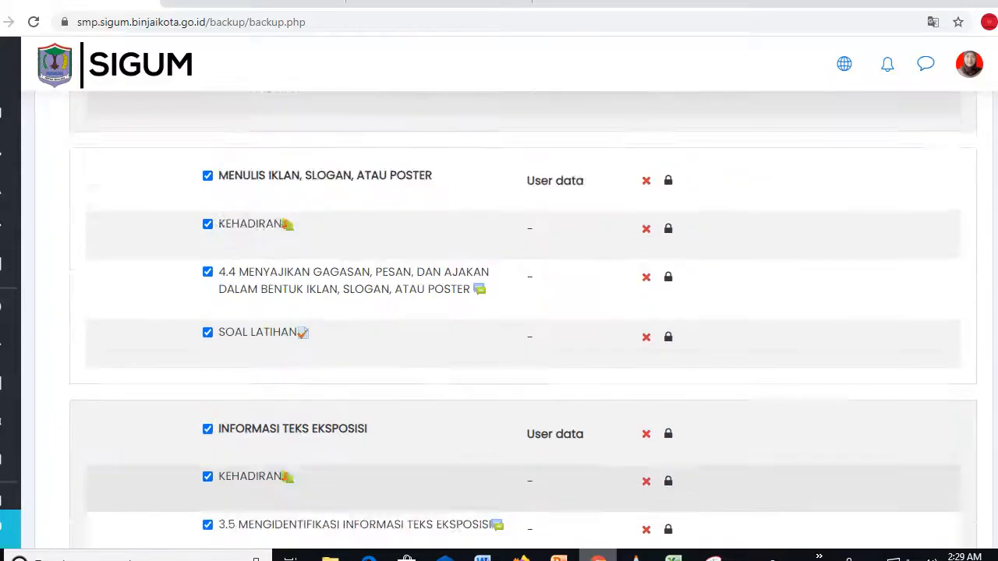
{"action": "scroll", "coordinate": [499, 312], "scroll_direction": "down", "scroll_amount": 20}
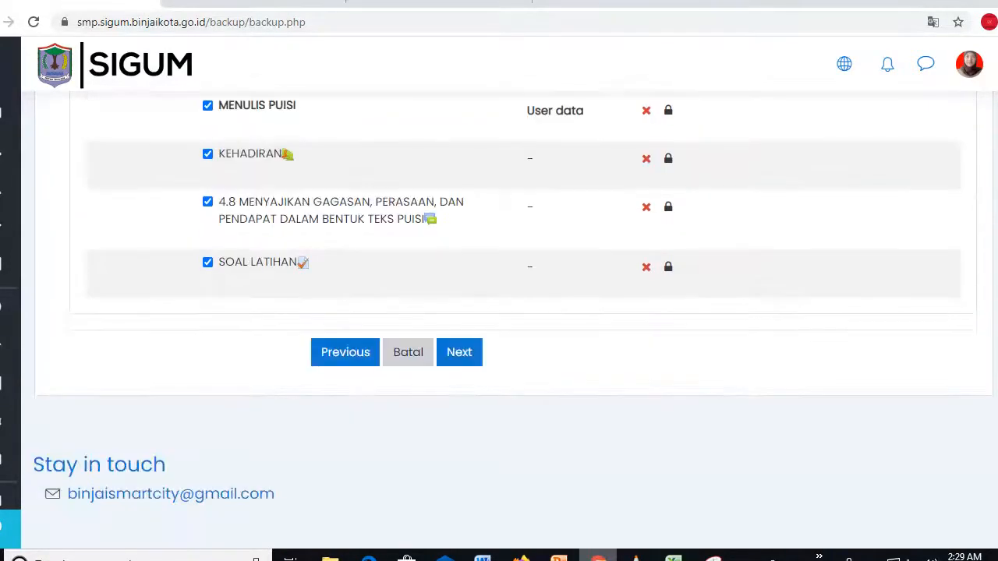
{"action": "left_click", "coordinate": [466, 357]}
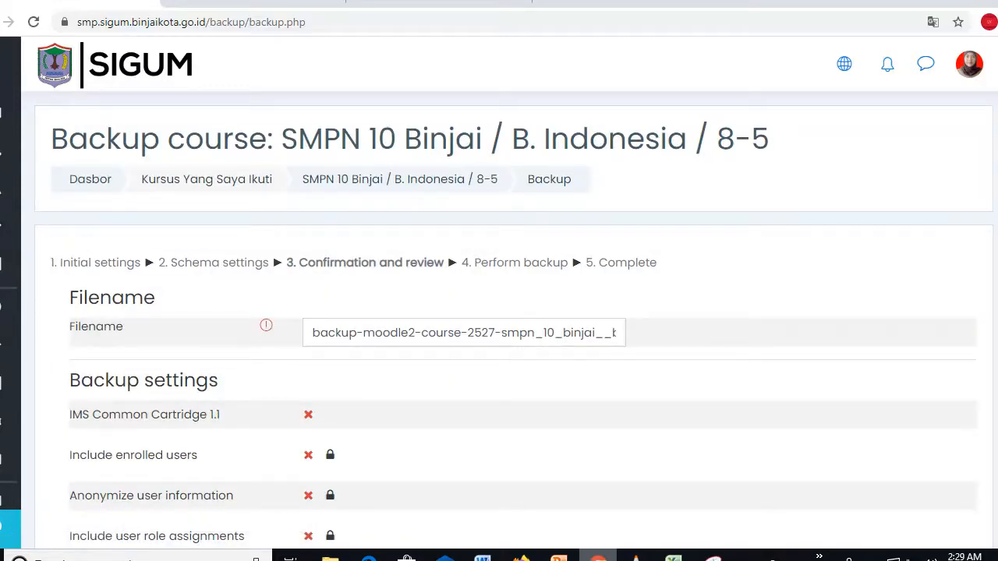
Review the backup summary with the default filename, perform the 8-5 backup and continue to the restore page.
{"action": "scroll", "coordinate": [499, 312], "scroll_direction": "down", "scroll_amount": 20}
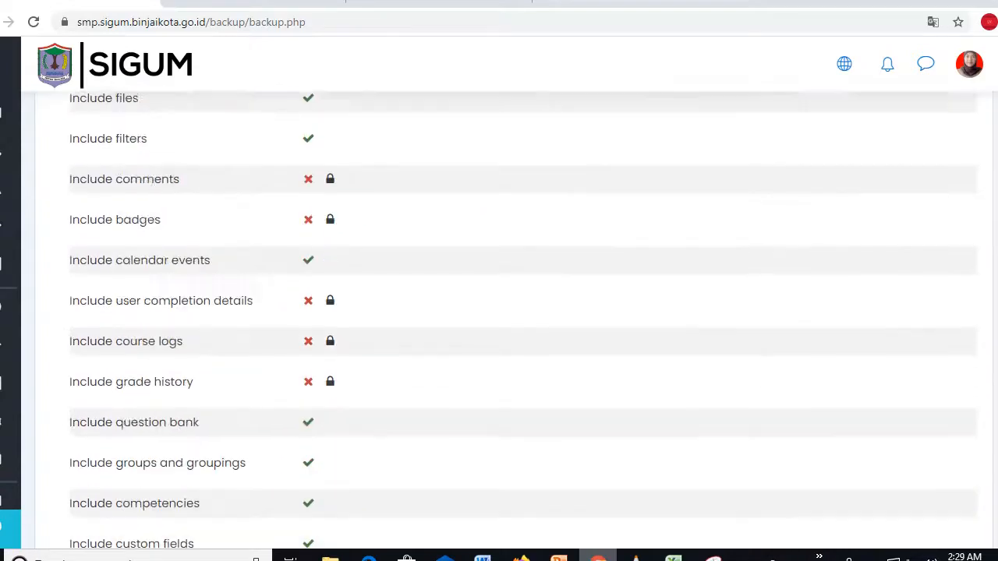
{"action": "scroll", "coordinate": [499, 312], "scroll_direction": "down", "scroll_amount": 20}
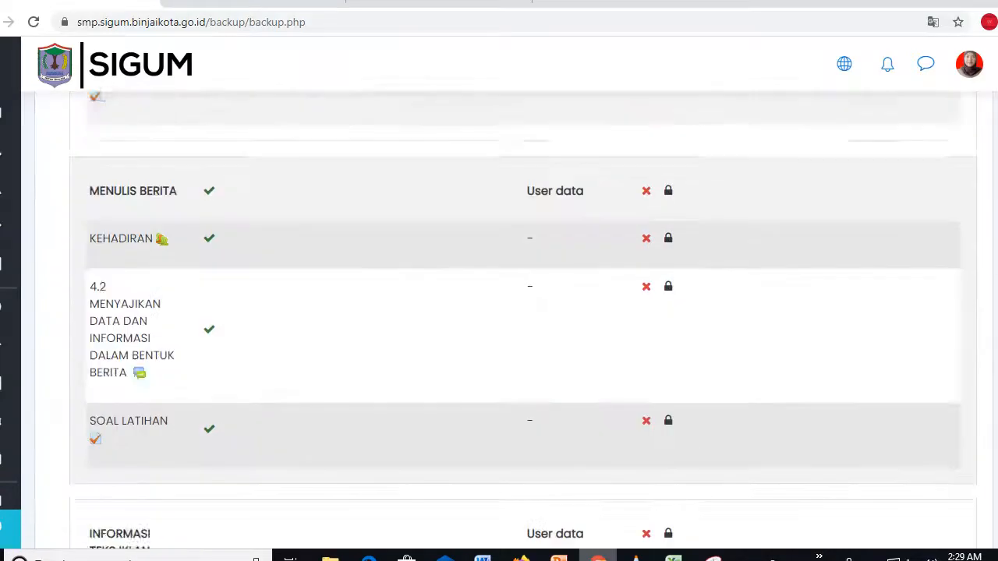
{"action": "scroll", "coordinate": [499, 312], "scroll_direction": "down", "scroll_amount": 20}
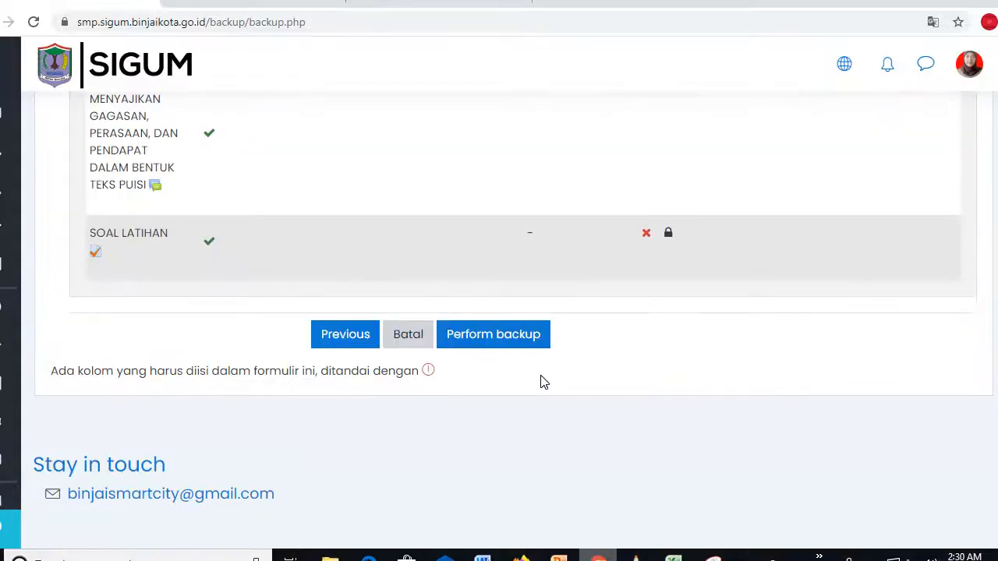
{"action": "left_click", "coordinate": [497, 339]}
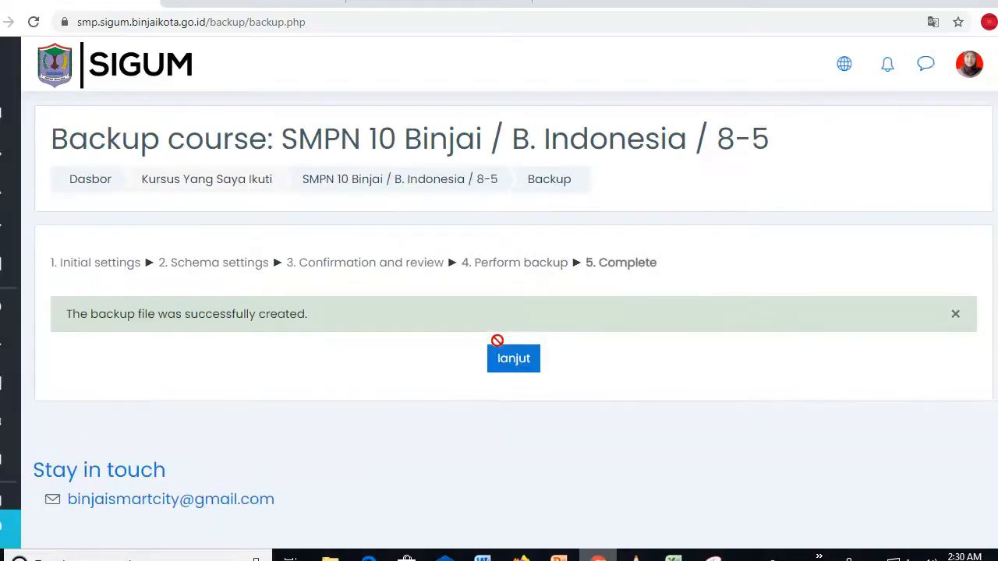
{"action": "left_click", "coordinate": [505, 365]}
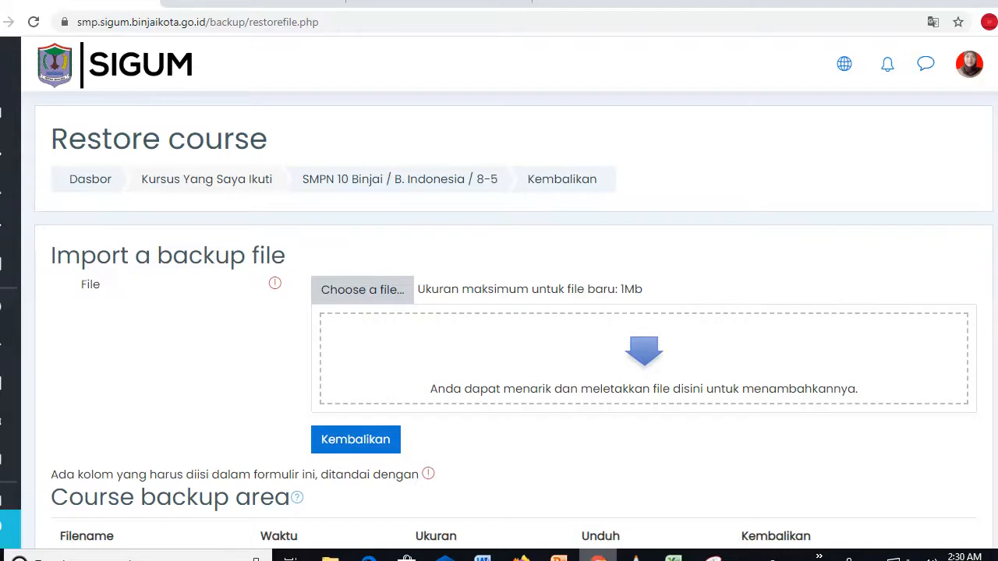
Download the 8-5 backup file dated 5 August 2020, 16:30 from the user private backup area.
{"action": "scroll", "coordinate": [514, 312], "scroll_direction": "down", "scroll_amount": 4}
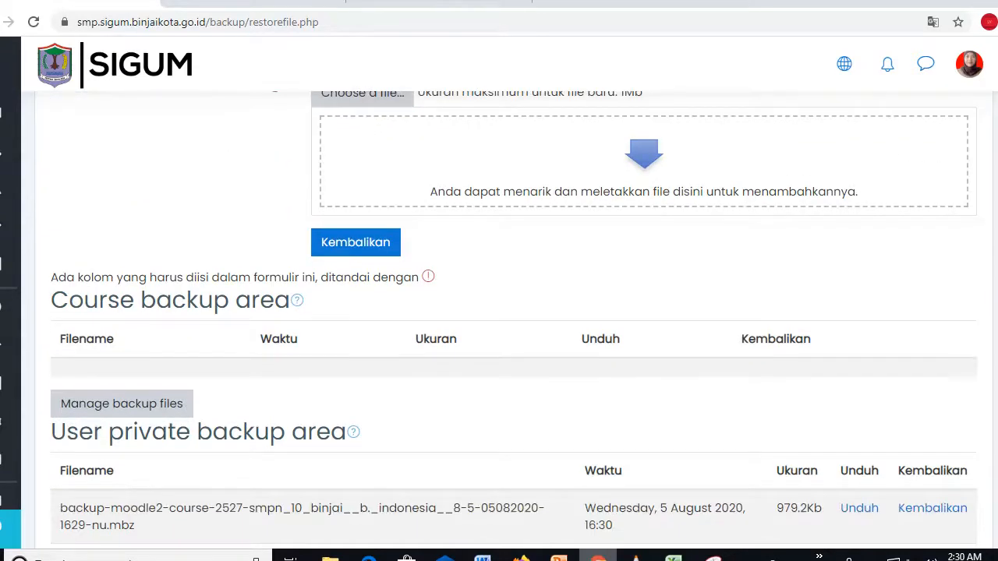
{"action": "scroll", "coordinate": [514, 312], "scroll_direction": "down", "scroll_amount": 1}
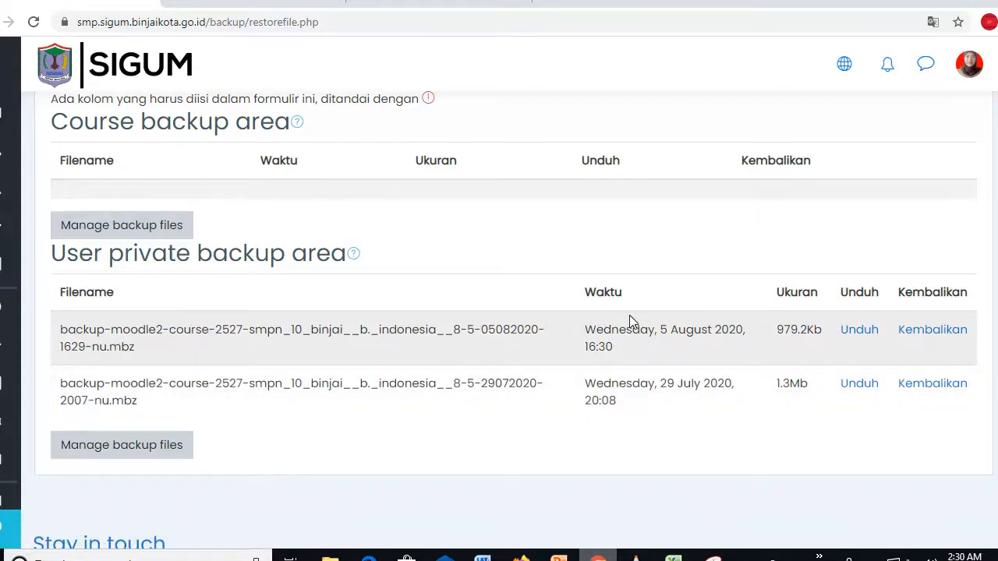
{"action": "left_click", "coordinate": [861, 335]}
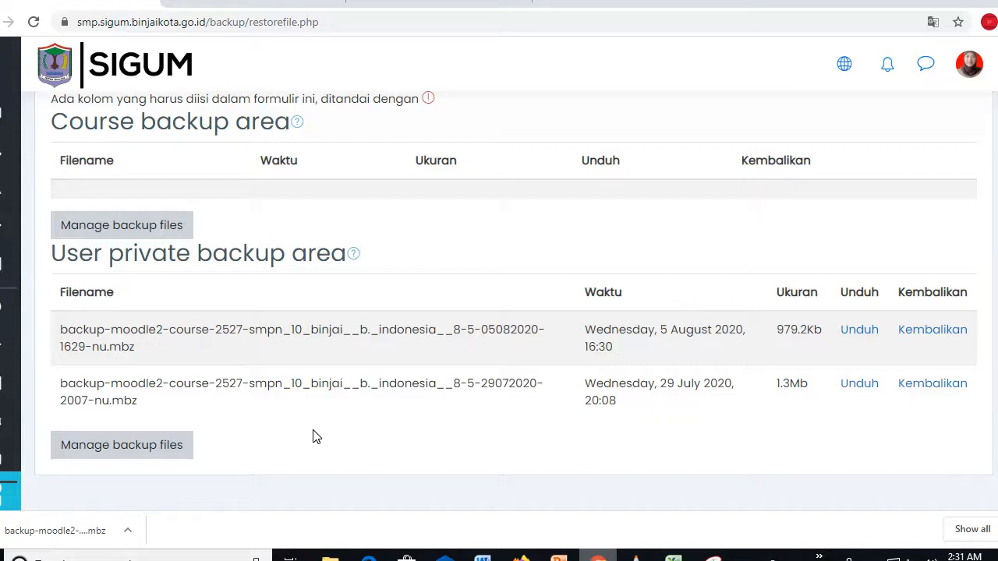
Show the downloaded 8-5 backup file in its folder and look through the contents of the SIGUM 2020 folder.
{"action": "right_click", "coordinate": [34, 541]}
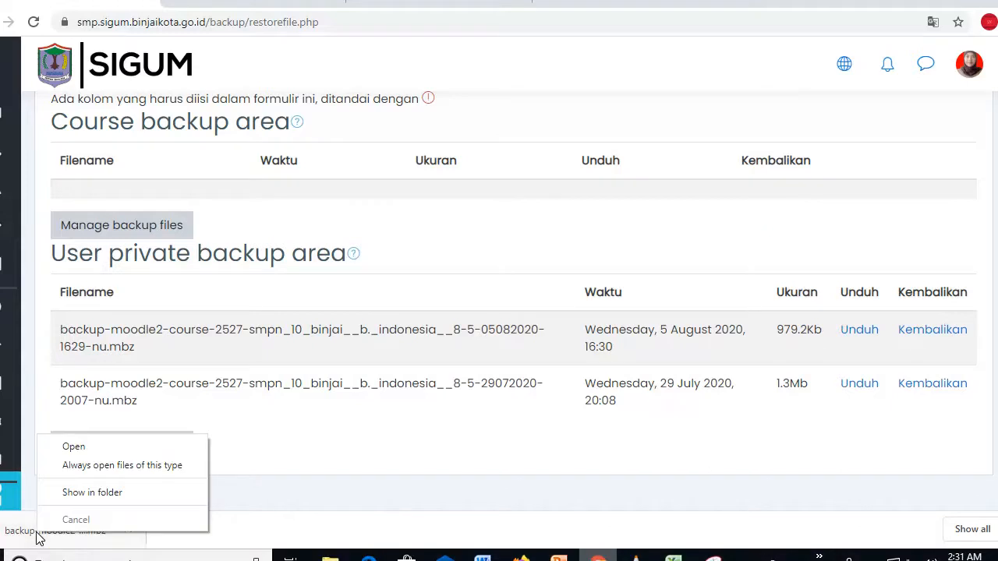
{"action": "left_click", "coordinate": [105, 494]}
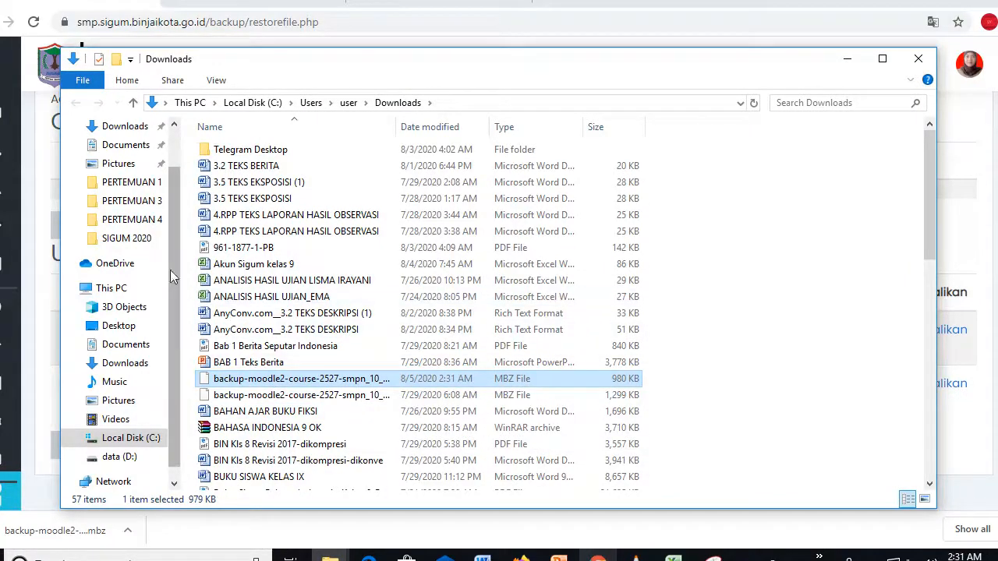
{"action": "left_click", "coordinate": [145, 240]}
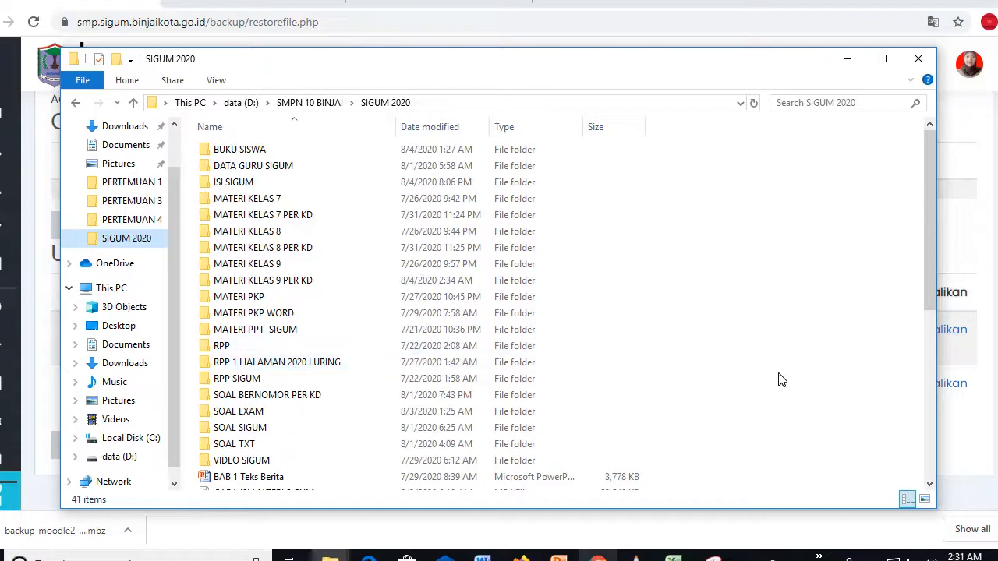
{"action": "left_click_drag", "start_coordinate": [931, 297], "coordinate": [928, 355]}
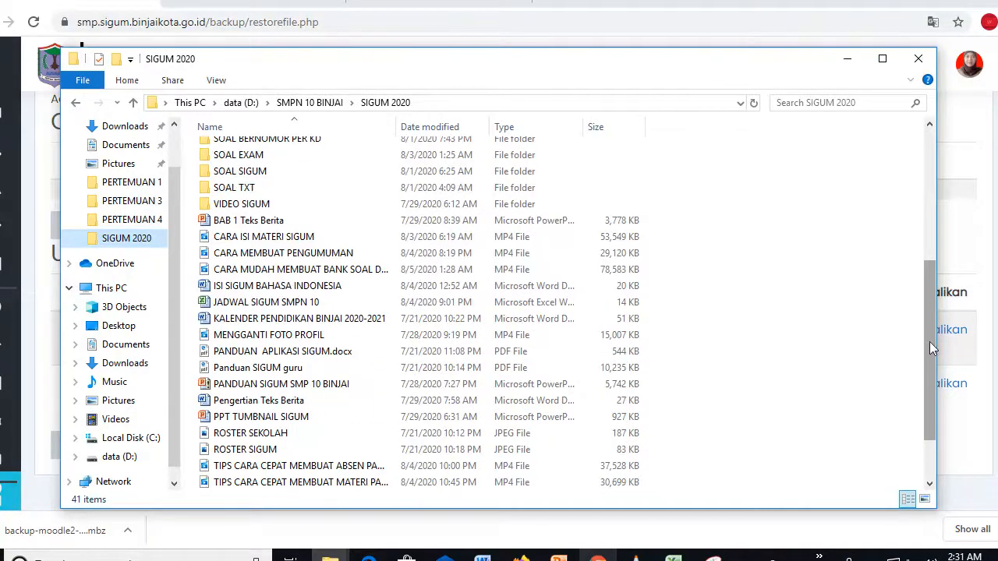
{"action": "left_click_drag", "start_coordinate": [929, 342], "coordinate": [919, 226]}
Show the downloaded 8-5 backup file in the Downloads folder again and copy the newest backup-moodle2-course-2527 file.
{"action": "left_click", "coordinate": [127, 530]}
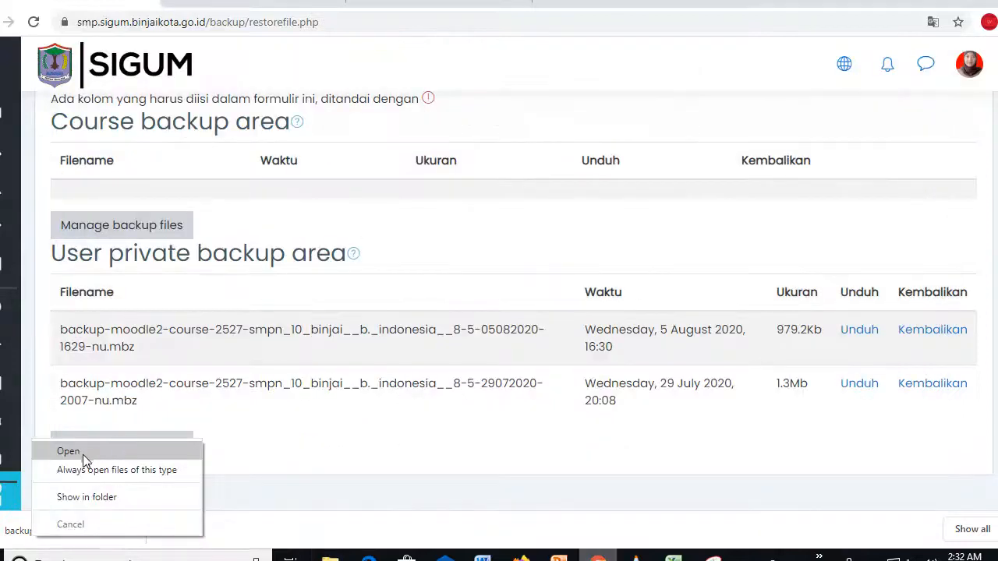
{"action": "left_click", "coordinate": [73, 500]}
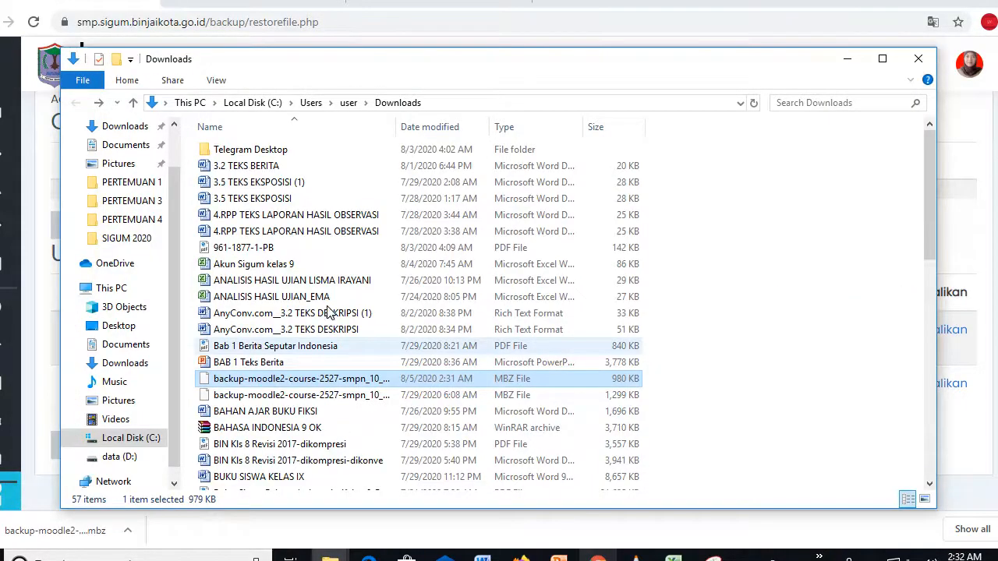
{"action": "left_click", "coordinate": [303, 348]}
{"action": "left_click", "coordinate": [316, 380]}
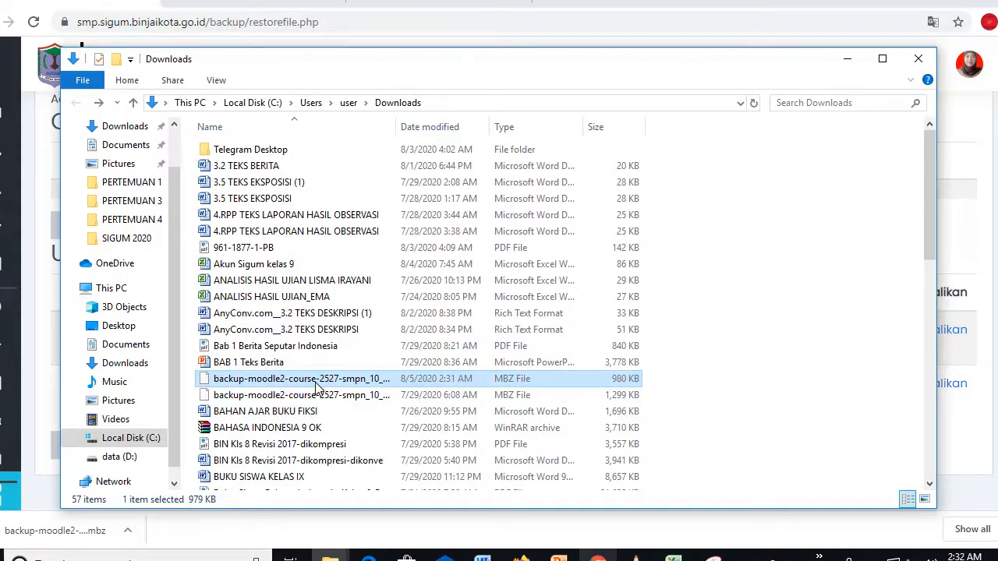
Paste the 8-5 backup file into the SIGUM 2020 folder under SMPN 10 BINJAI on data (D:).
{"action": "left_click", "coordinate": [127, 237]}
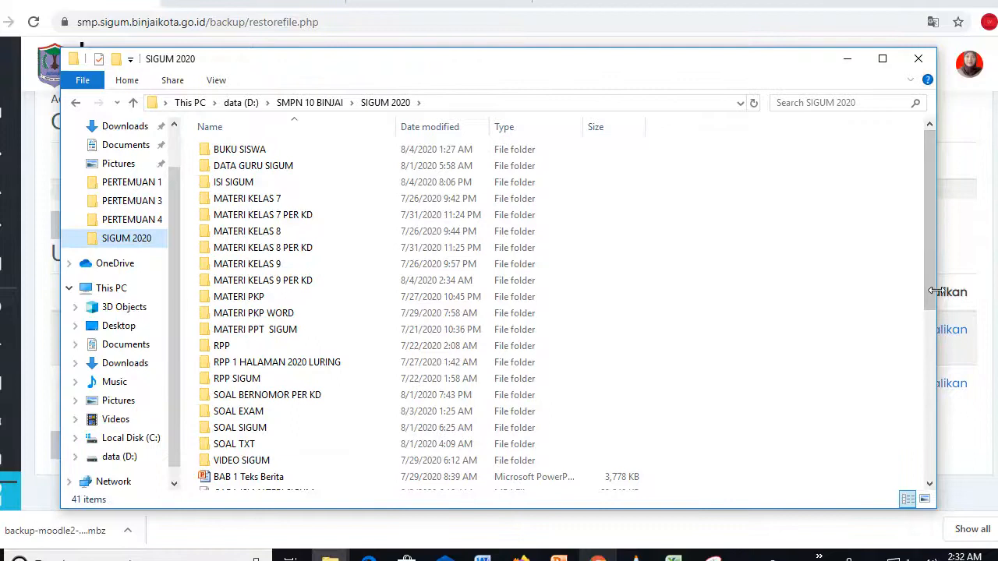
{"action": "left_click_drag", "start_coordinate": [932, 295], "coordinate": [912, 314]}
{"action": "left_click", "coordinate": [333, 396]}
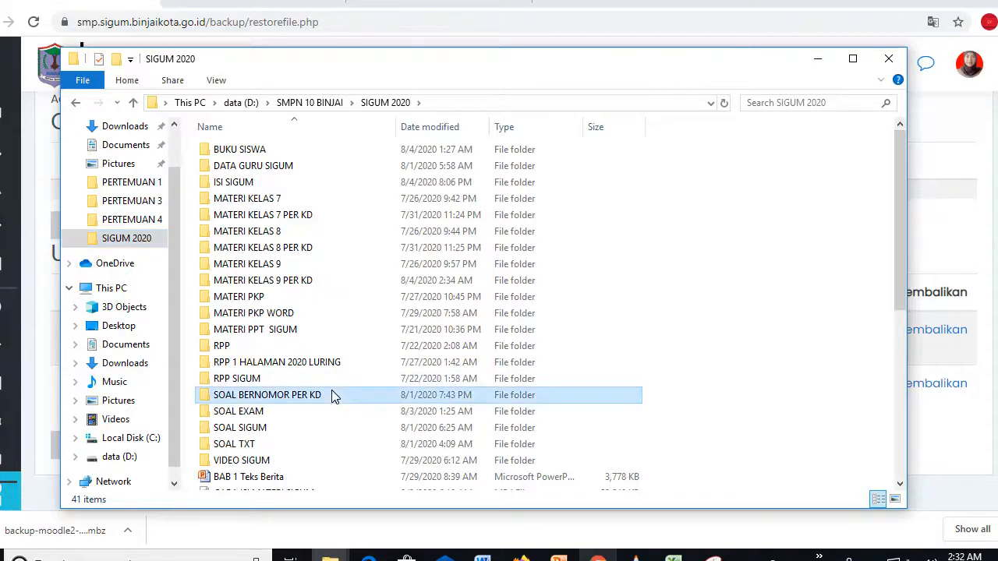
{"action": "key", "text": "Down"}
{"action": "key", "text": "Down"}
{"action": "key", "text": "Down"}
{"action": "key", "text": "Down"}
{"action": "key", "text": "Down"}
{"action": "key", "text": "Down"}
{"action": "key", "text": "Down"}
{"action": "key", "text": "Down"}
{"action": "key", "text": "Down"}
{"action": "key", "text": "Down"}
{"action": "key", "text": "Down"}
{"action": "key", "text": "Down"}
{"action": "key", "text": "Down"}
{"action": "key", "text": "Down"}
{"action": "key", "text": "Down"}
{"action": "key", "text": "Down"}
{"action": "key", "text": "Down"}
{"action": "key", "text": "Down"}
{"action": "key", "text": "Down"}
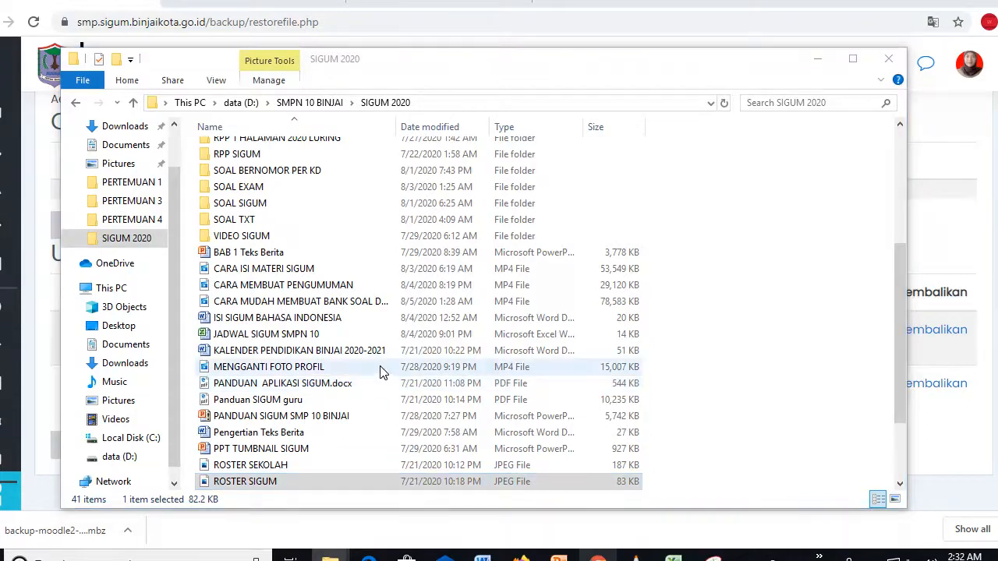
{"action": "left_click_drag", "start_coordinate": [382, 373], "coordinate": [379, 368]}
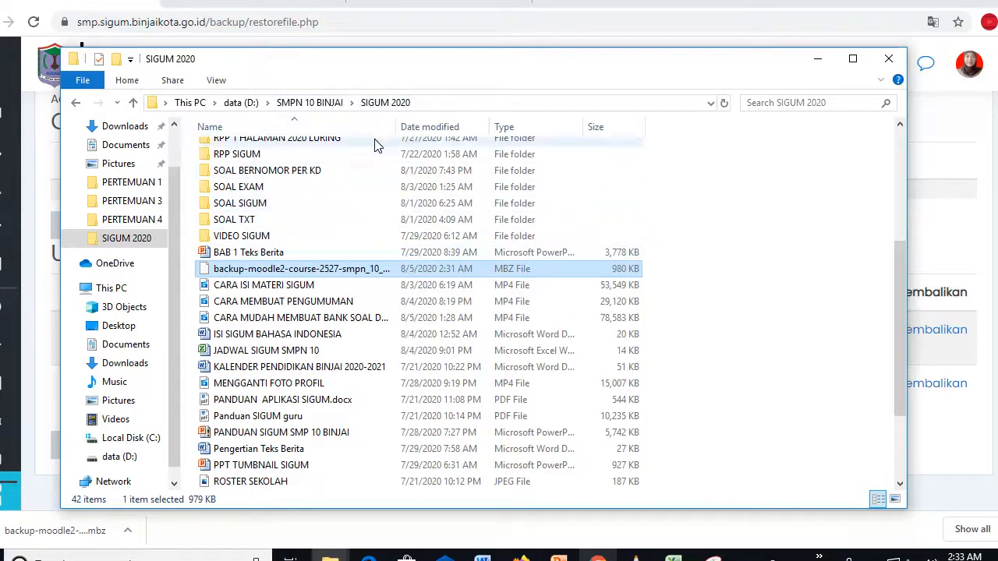
Rename the backup file in the SIGUM 2020 folder as BACK UP 2.
{"action": "left_click", "coordinate": [373, 269]}
{"action": "type", "text": "BACK UP 2"}
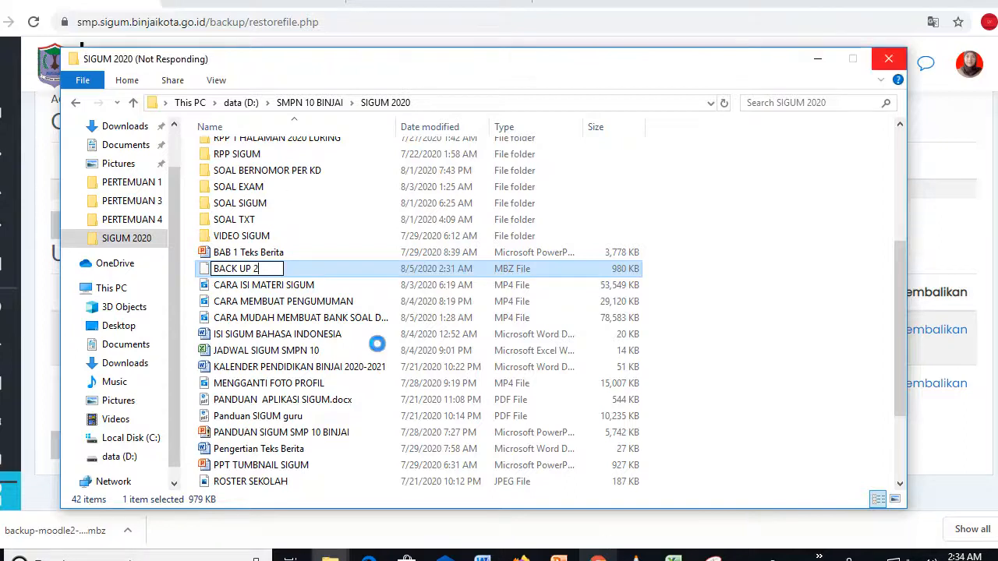
{"action": "key", "text": "Return"}
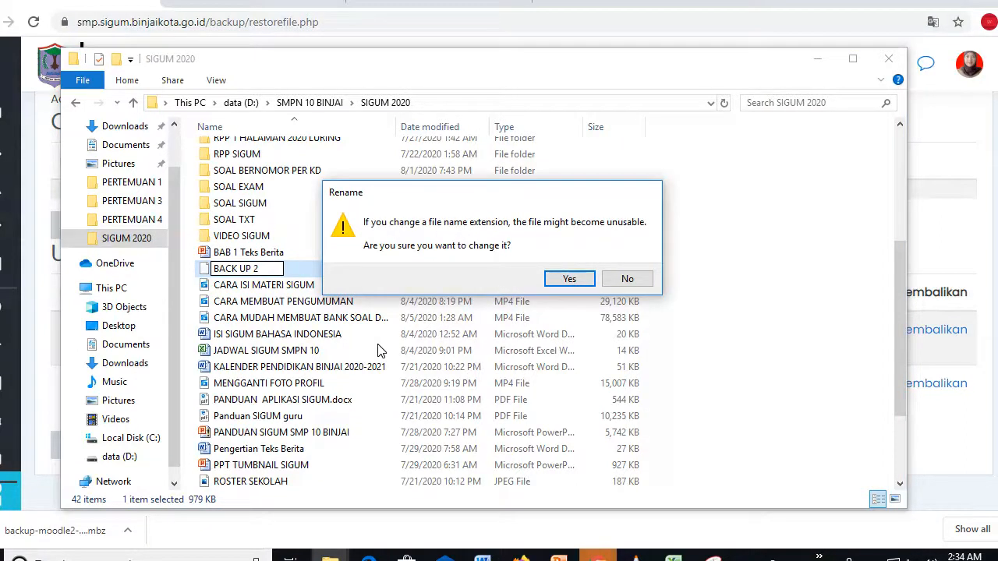